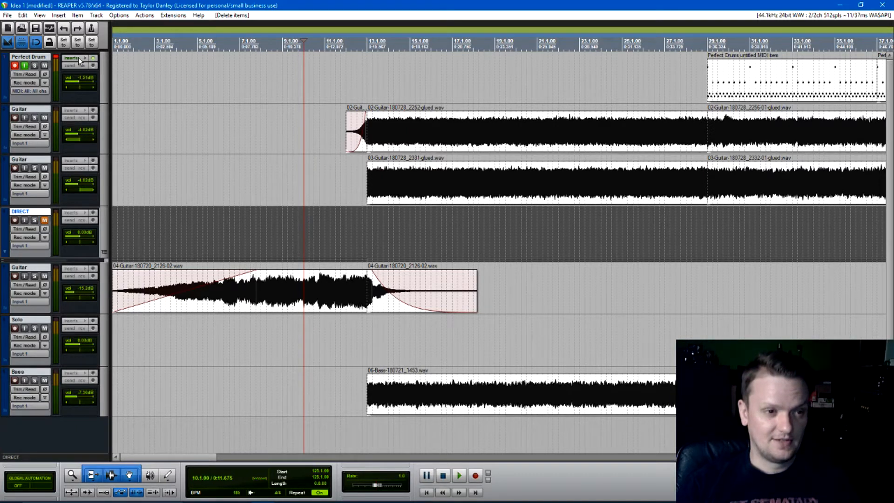
- Add an empty track below the Bass track and remove it again
{"action": "left_click", "coordinate": [59, 15]}
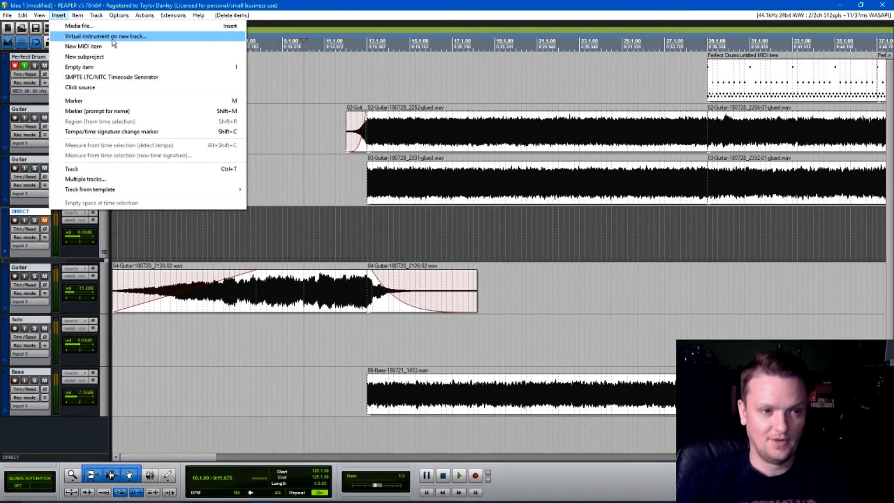
{"action": "left_click", "coordinate": [60, 26]}
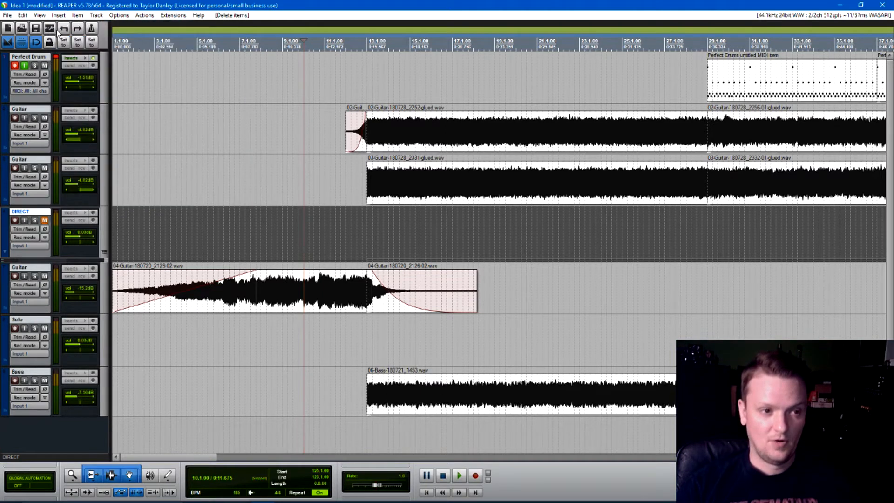
{"action": "double_click", "coordinate": [50, 435]}
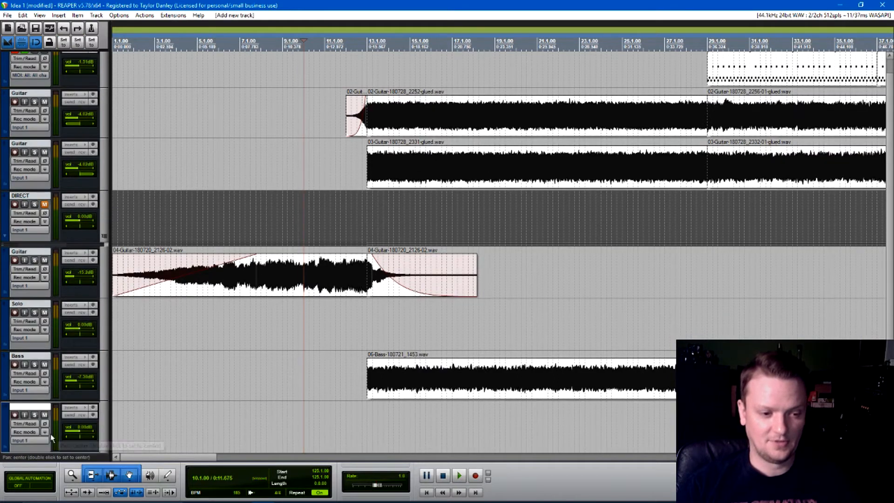
{"action": "key", "text": "Delete"}
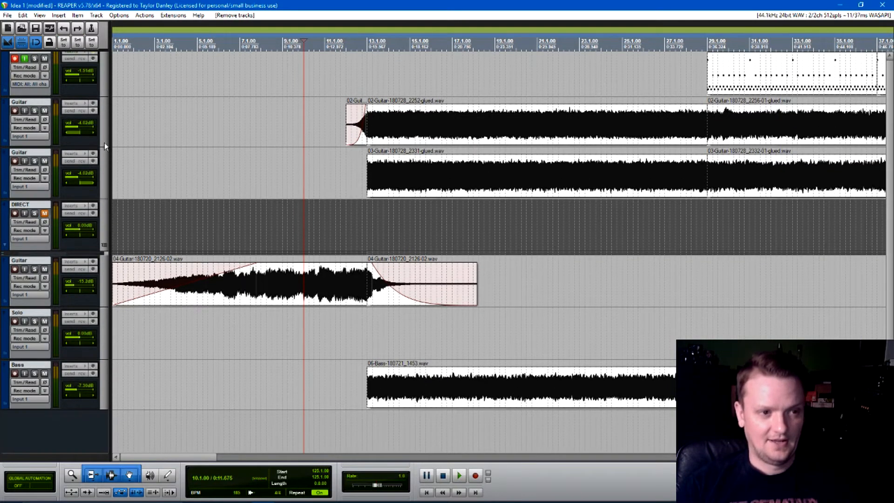
- Open the Perfect Drums track's effects chain and browse the VSTi plugins that can be added
{"action": "left_click", "coordinate": [74, 58]}
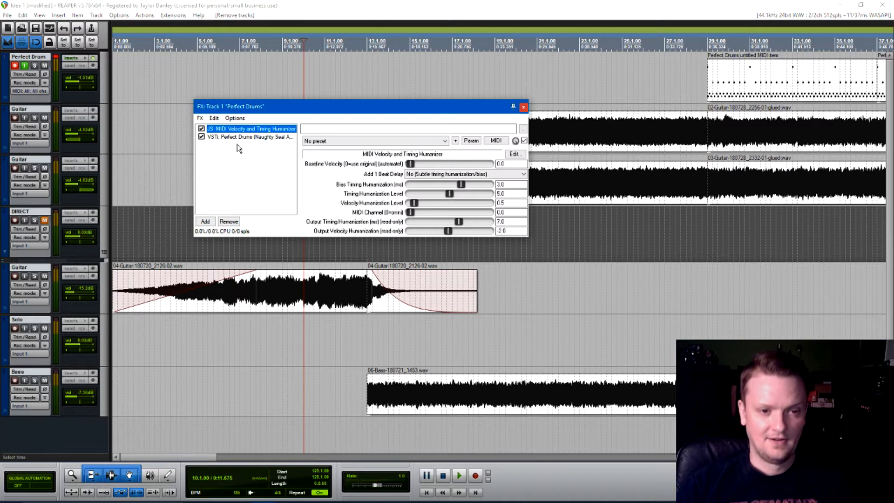
{"action": "left_click", "coordinate": [218, 143]}
{"action": "right_click", "coordinate": [226, 154]}
{"action": "left_click", "coordinate": [235, 157]}
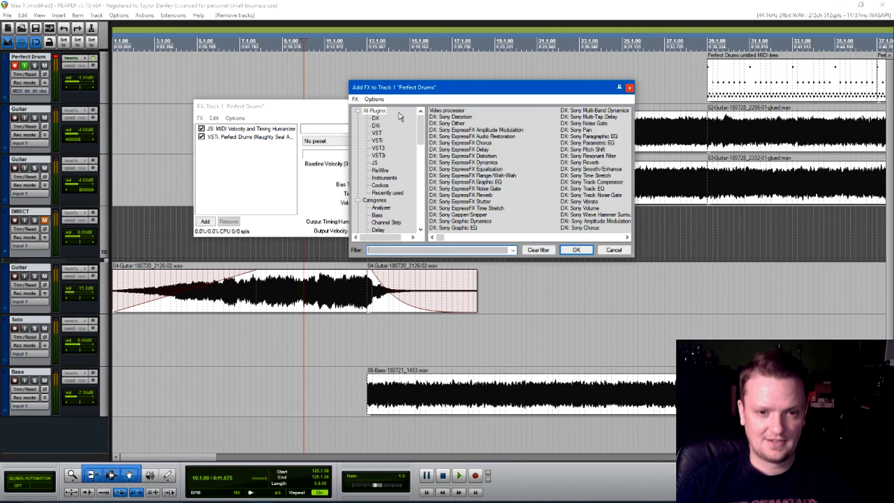
{"action": "scroll", "coordinate": [421, 143], "scroll_direction": "down", "scroll_amount": 2}
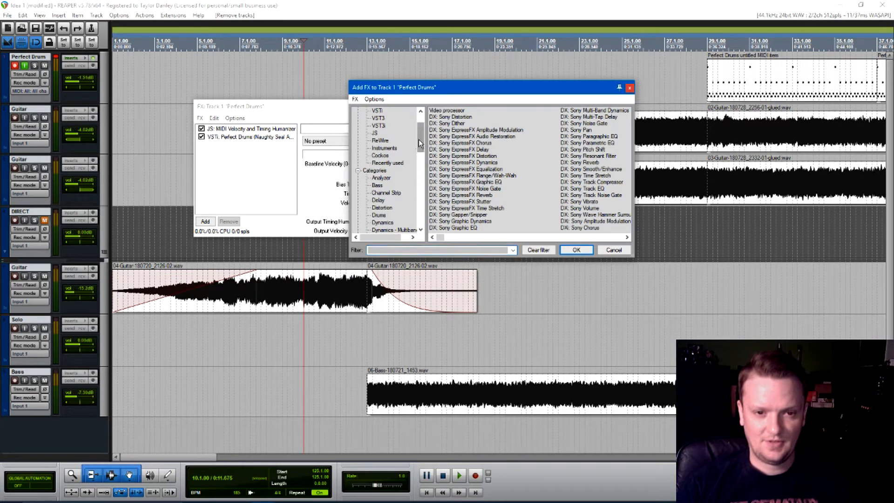
{"action": "left_click", "coordinate": [377, 110]}
{"action": "scroll", "coordinate": [422, 135], "scroll_direction": "up", "scroll_amount": 2}
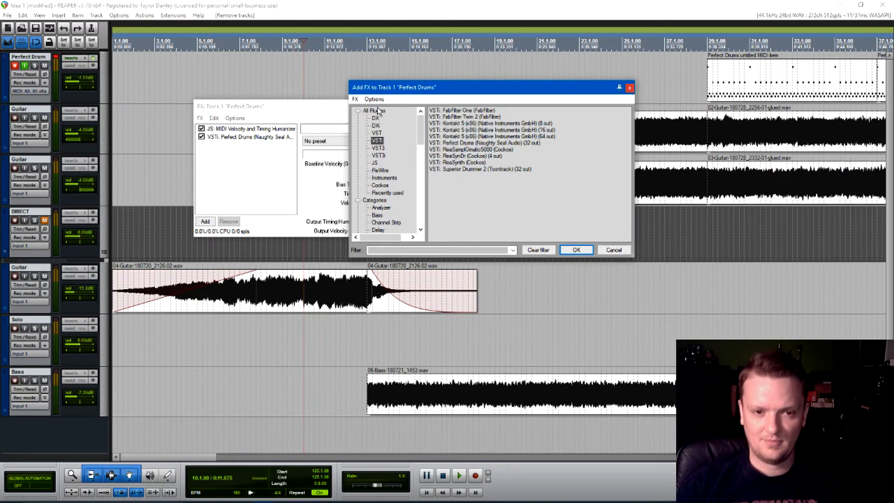
{"action": "left_click", "coordinate": [630, 88]}
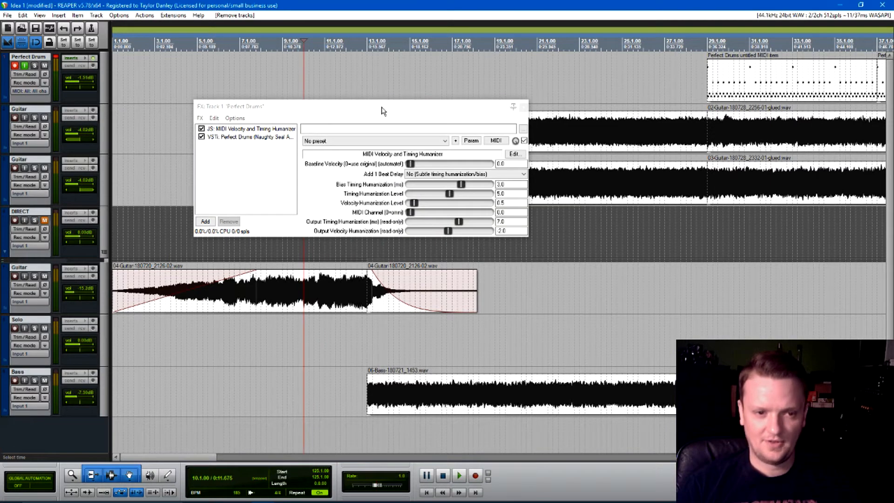
- View the Perfect Drums instrument and the MIDI Velocity and Timing Humanizer in the chain, and close it
{"action": "left_click", "coordinate": [235, 138]}
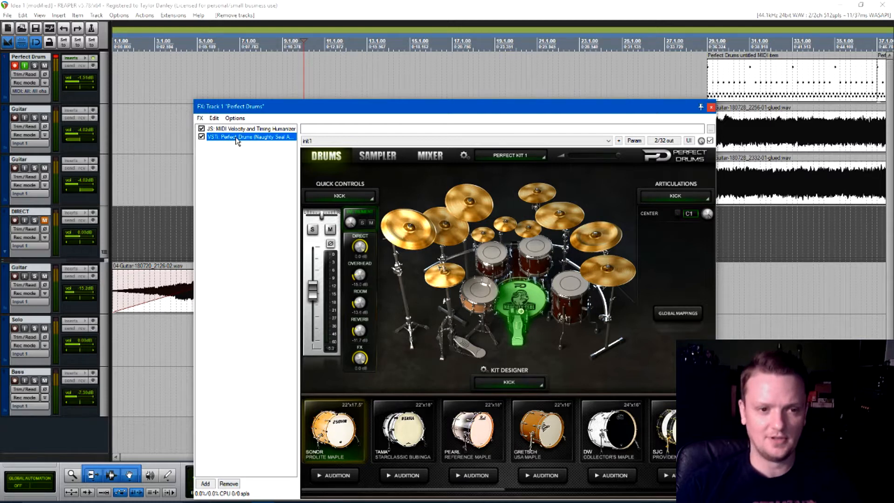
{"action": "left_click", "coordinate": [290, 129]}
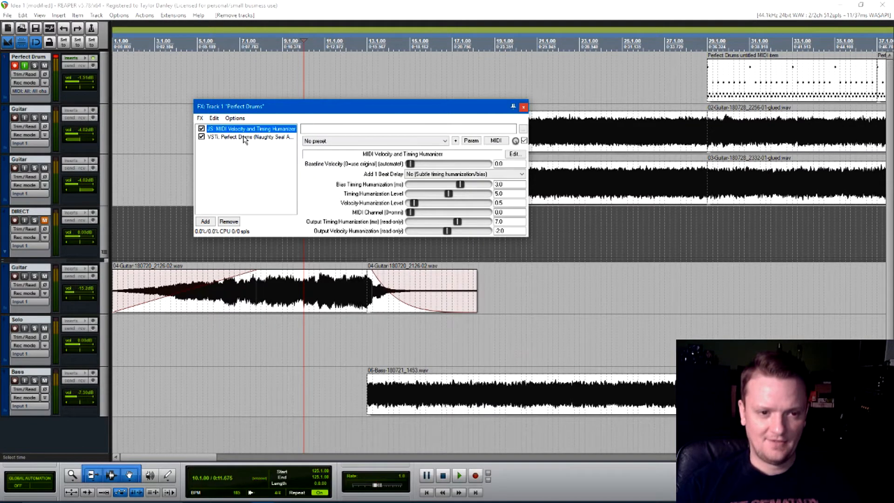
{"action": "left_click", "coordinate": [252, 137]}
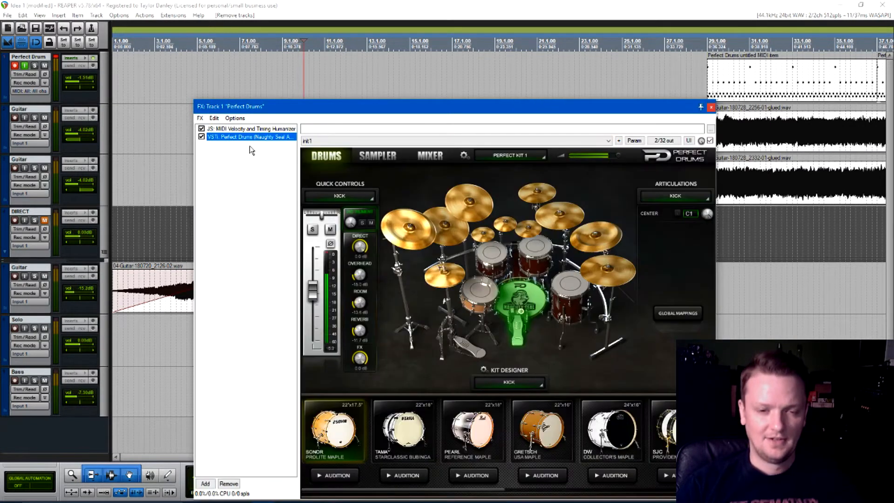
{"action": "left_click", "coordinate": [710, 108]}
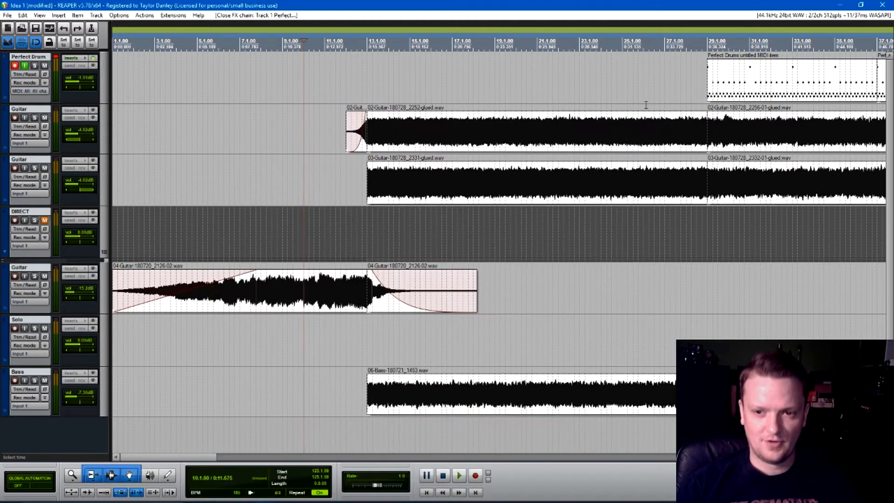
- Draw an empty MIDI item on the Perfect Drums track from measure 13 up to the existing item at measure 29
{"action": "left_click", "coordinate": [366, 75]}
{"action": "left_click", "coordinate": [362, 77]}
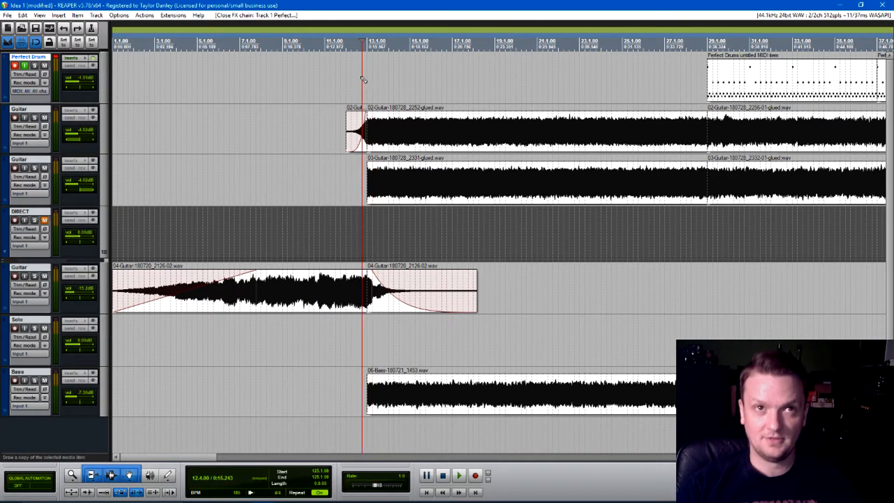
{"action": "mouse_move", "coordinate": [368, 77]}
{"action": "left_mouse_down"}
{"action": "mouse_move", "coordinate": [538, 68]}
{"action": "mouse_move", "coordinate": [698, 74]}
{"action": "mouse_move", "coordinate": [709, 89]}
{"action": "left_mouse_up"}
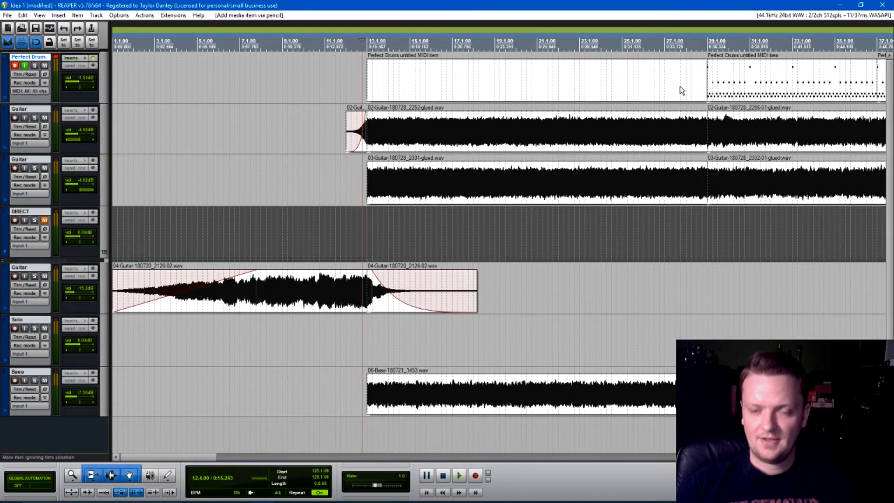
- Open the new drum item for MIDI editing and place the edit cursor at the start of measure 13
{"action": "double_click", "coordinate": [383, 81]}
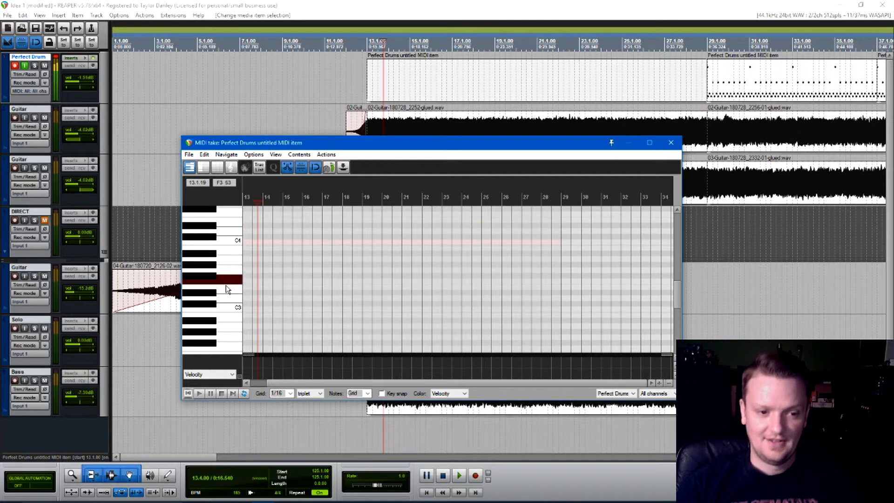
{"action": "scroll", "coordinate": [237, 315], "scroll_direction": "down", "scroll_amount": 3}
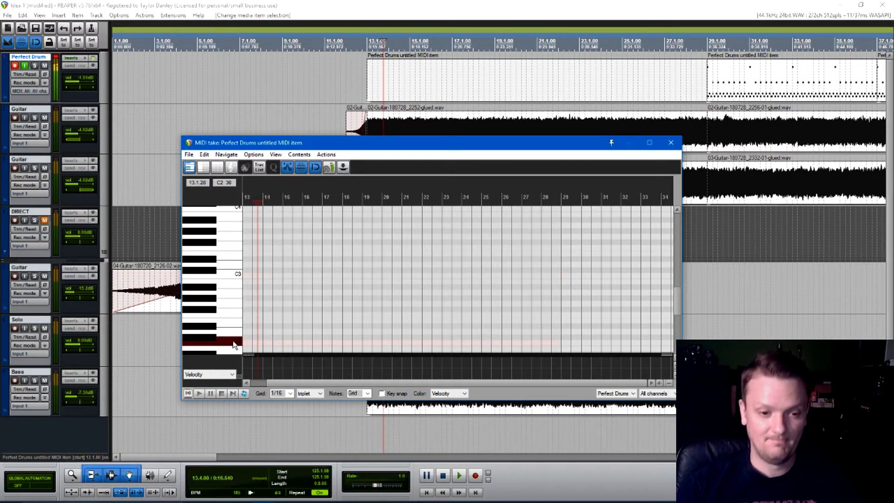
{"action": "scroll", "coordinate": [299, 330], "scroll_direction": "up", "scroll_amount": 2}
{"action": "scroll", "coordinate": [299, 329], "scroll_direction": "up", "scroll_amount": 1}
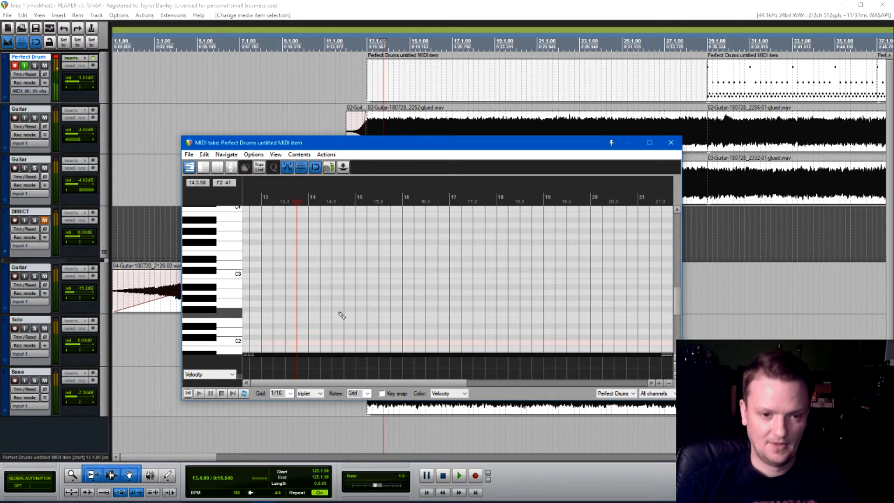
{"action": "left_click", "coordinate": [261, 192]}
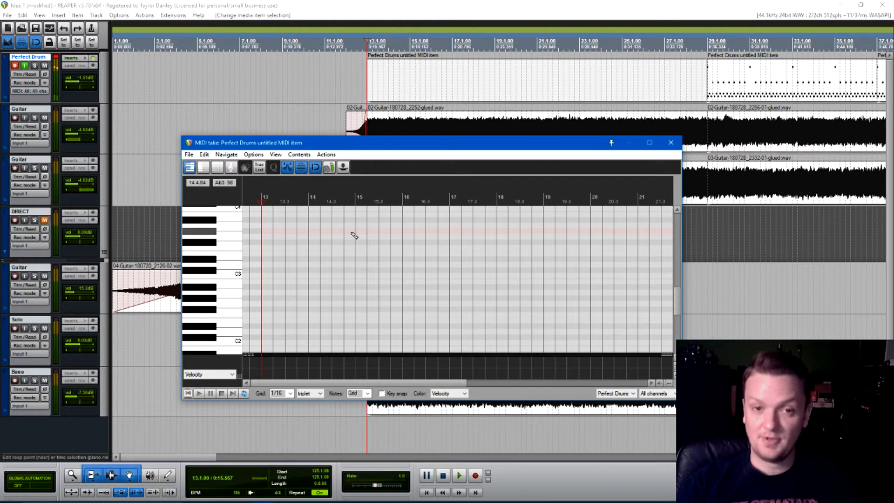
{"action": "scroll", "coordinate": [268, 212], "scroll_direction": "up", "scroll_amount": 4}
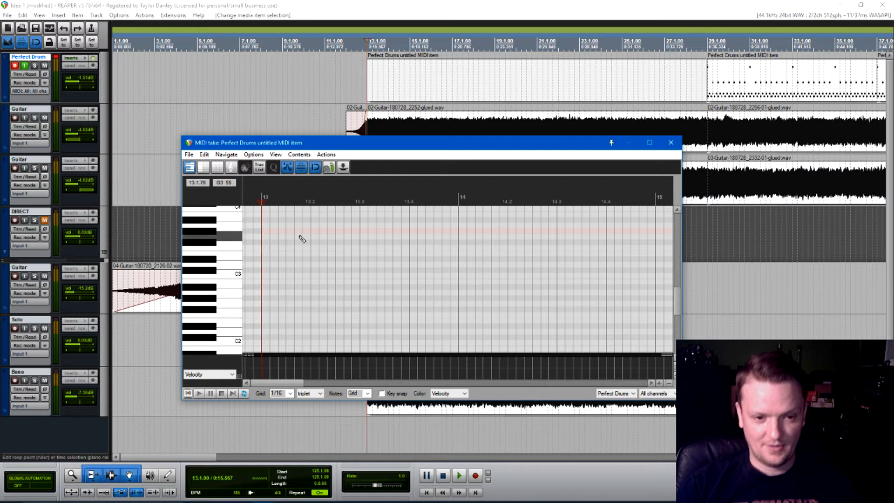
- Try a 1/8 note grid, then set the grid back to 1/16
{"action": "left_click", "coordinate": [290, 395]}
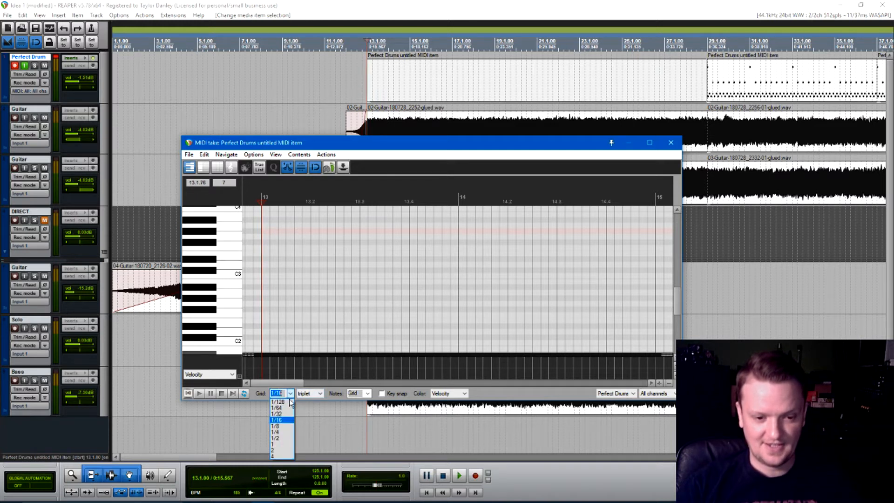
{"action": "left_click", "coordinate": [284, 421]}
{"action": "scroll", "coordinate": [299, 283], "scroll_direction": "down", "scroll_amount": 2}
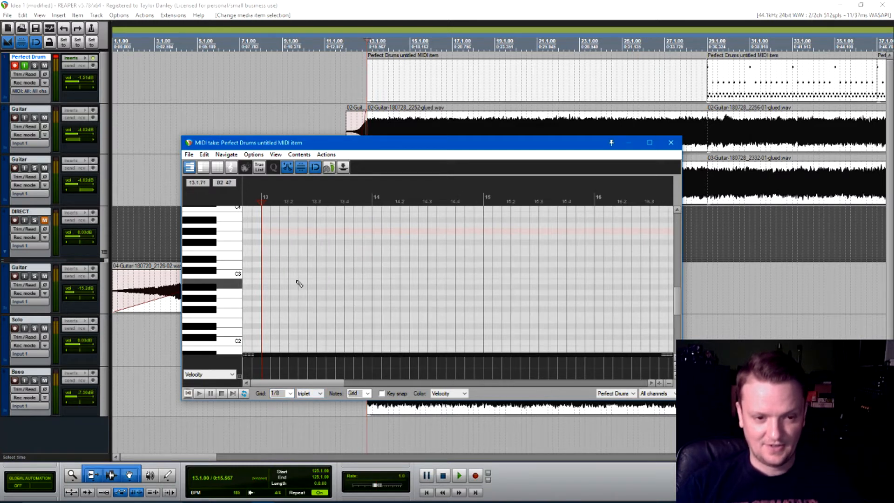
{"action": "left_click", "coordinate": [290, 393]}
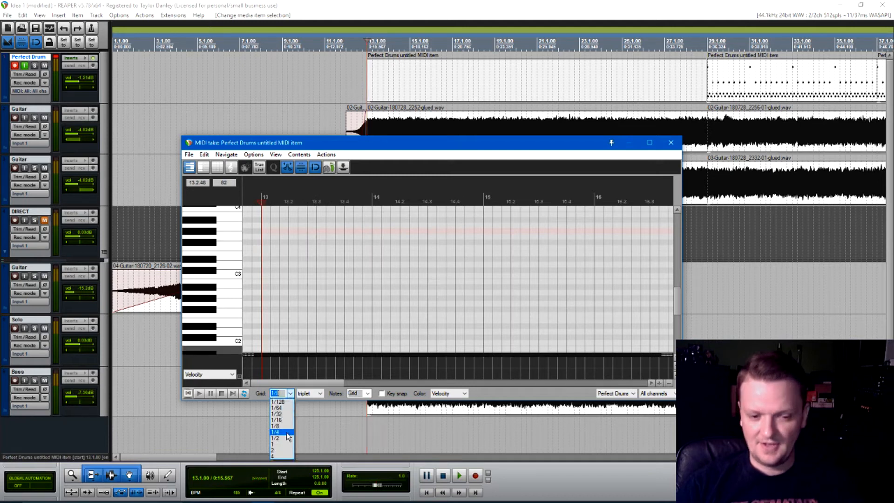
{"action": "left_click", "coordinate": [289, 421]}
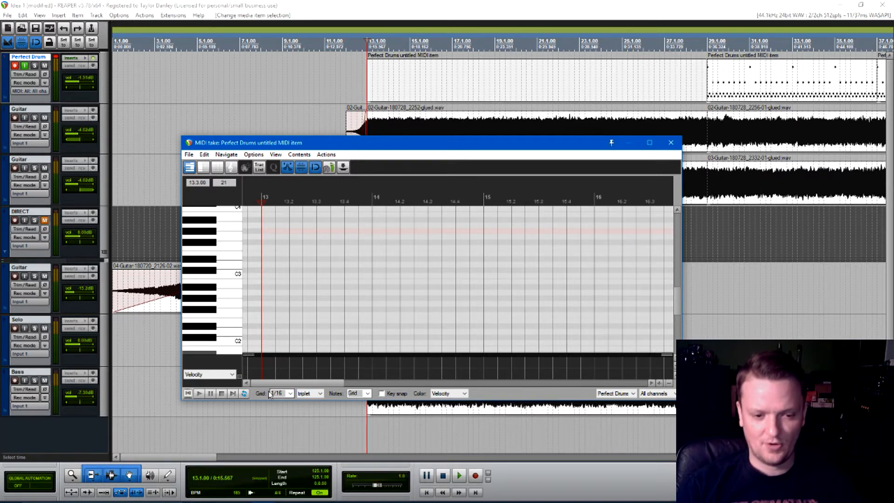
- Try the straight grid type, then switch the grid back to triplet
{"action": "left_click", "coordinate": [310, 394]}
{"action": "left_click", "coordinate": [307, 399]}
{"action": "scroll", "coordinate": [308, 338], "scroll_direction": "up", "scroll_amount": 3}
{"action": "scroll", "coordinate": [308, 337], "scroll_direction": "down", "scroll_amount": 3}
{"action": "left_click", "coordinate": [309, 394]}
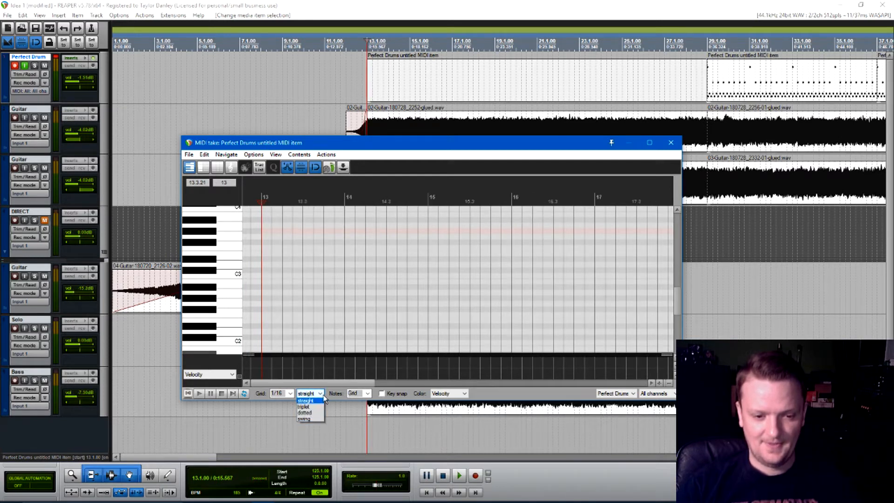
{"action": "left_click", "coordinate": [314, 408]}
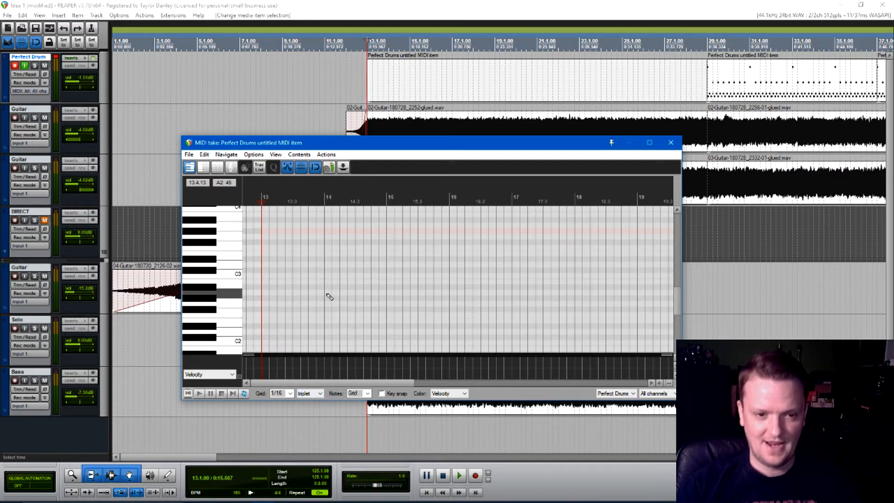
- Enter twelve notes across measure 13 on every second 1/16 triplet grid line, alternating between C2 and D2 and starting on C2
{"action": "scroll", "coordinate": [329, 297], "scroll_direction": "up", "scroll_amount": 2}
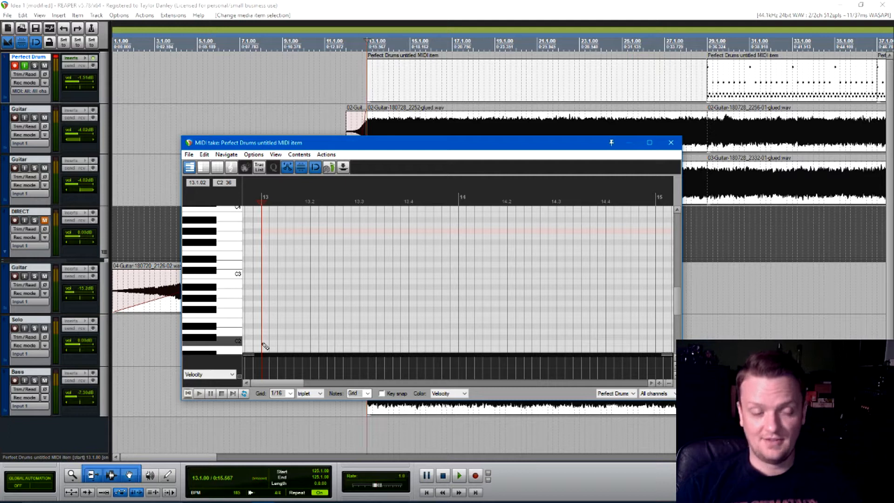
{"action": "left_click", "coordinate": [264, 343]}
{"action": "left_click", "coordinate": [282, 332]}
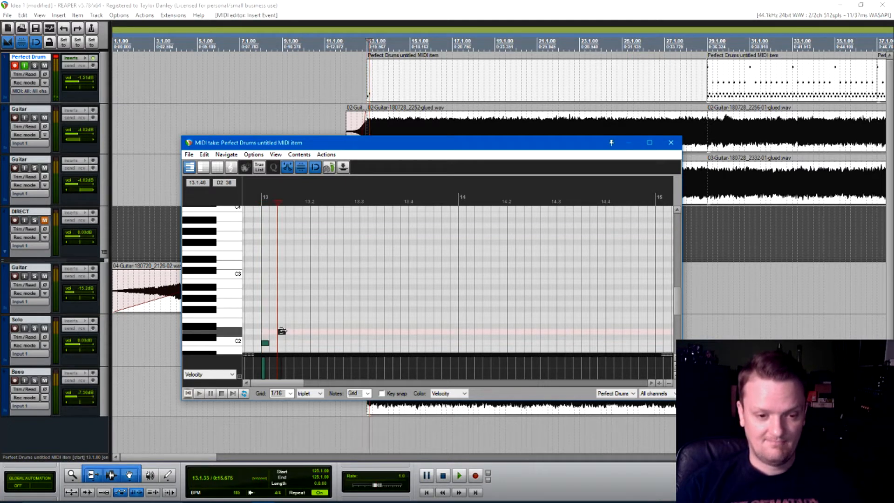
{"action": "left_click", "coordinate": [298, 343]}
{"action": "left_click", "coordinate": [313, 331]}
{"action": "left_click", "coordinate": [332, 345]}
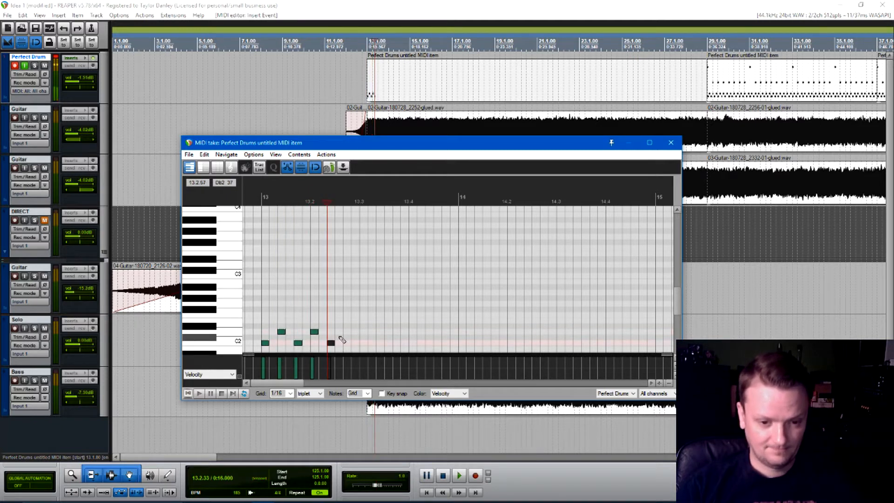
{"action": "left_click", "coordinate": [348, 332]}
{"action": "left_click", "coordinate": [365, 344]}
{"action": "left_click", "coordinate": [380, 331]}
{"action": "left_click", "coordinate": [397, 348]}
{"action": "left_click", "coordinate": [396, 343]}
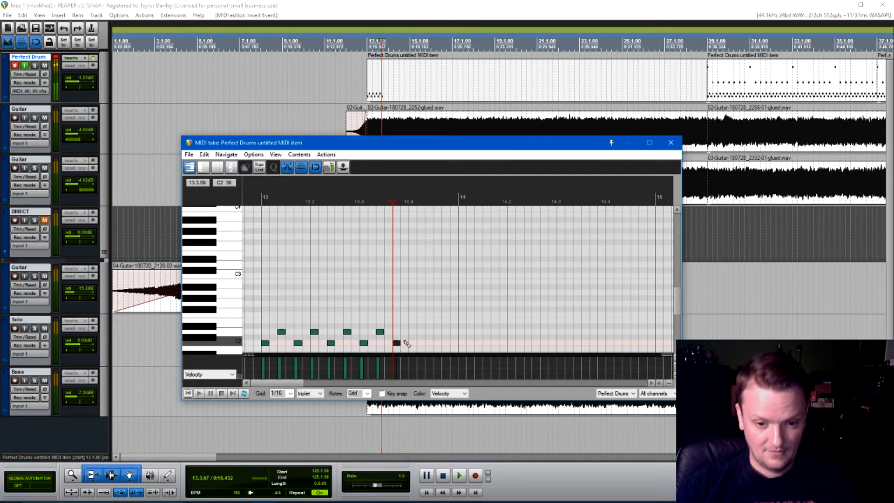
{"action": "left_click", "coordinate": [412, 332]}
{"action": "left_click", "coordinate": [429, 343]}
{"action": "left_click", "coordinate": [445, 332]}
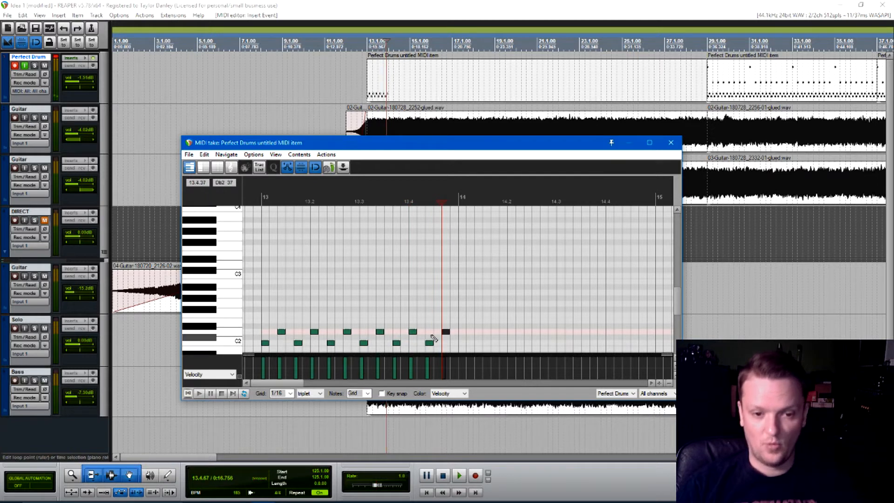
- Play the drum pattern from the start of measure 13 and stop playback
{"action": "left_click", "coordinate": [263, 282]}
{"action": "key", "text": "space"}
{"action": "key", "text": "space"}
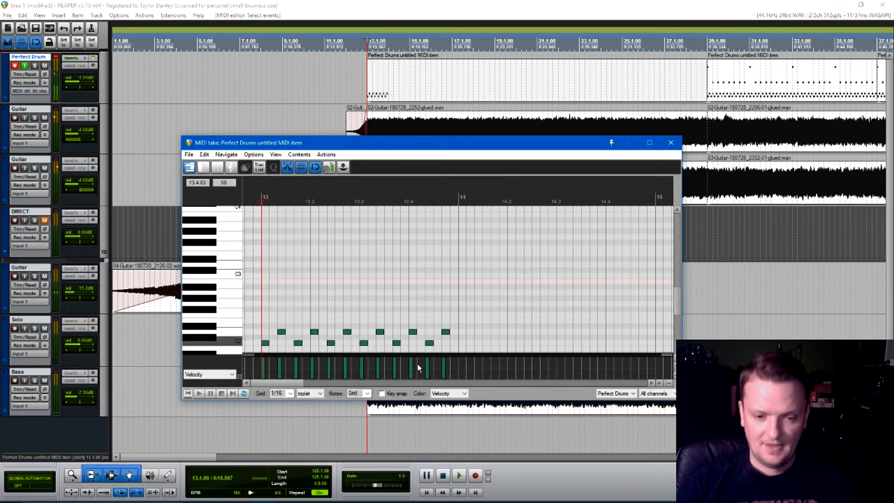
- Select all the C2 and D2 notes in measure 13
{"action": "scroll", "coordinate": [371, 351], "scroll_direction": "down", "scroll_amount": 3}
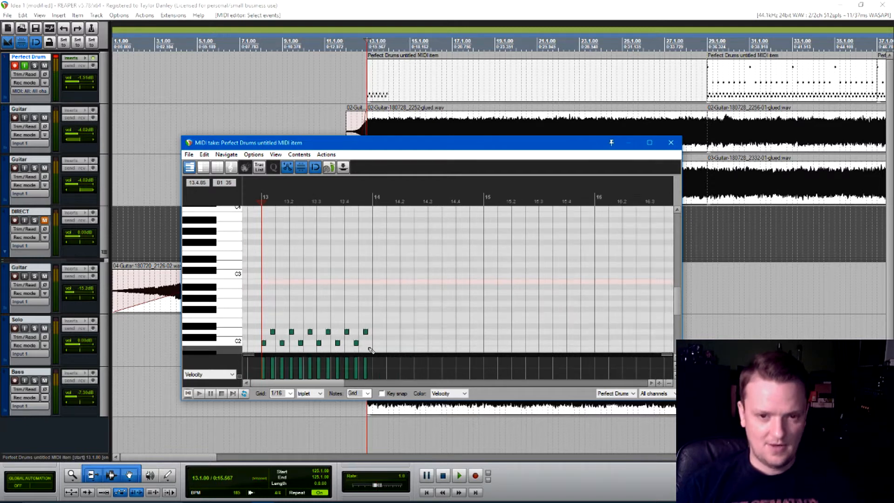
{"action": "left_click_drag", "start_coordinate": [372, 351], "coordinate": [267, 293]}
{"action": "left_click_drag", "start_coordinate": [374, 350], "coordinate": [266, 299]}
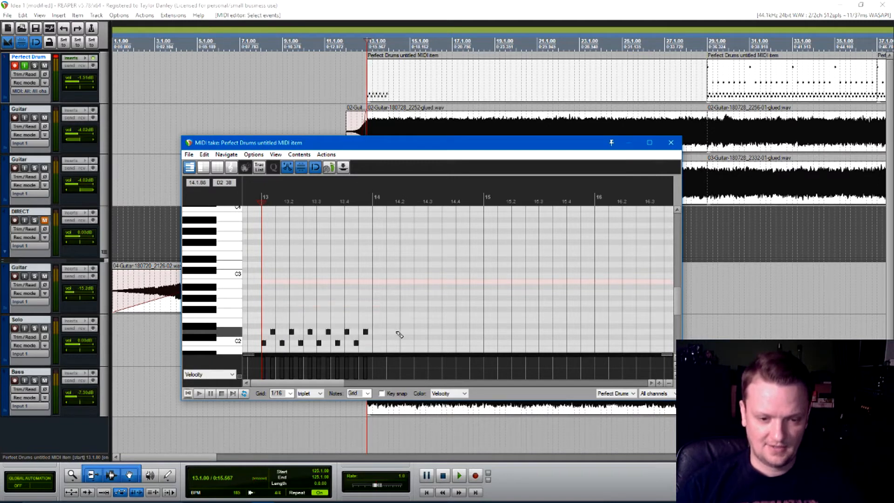
{"action": "left_click_drag", "start_coordinate": [373, 349], "coordinate": [254, 310]}
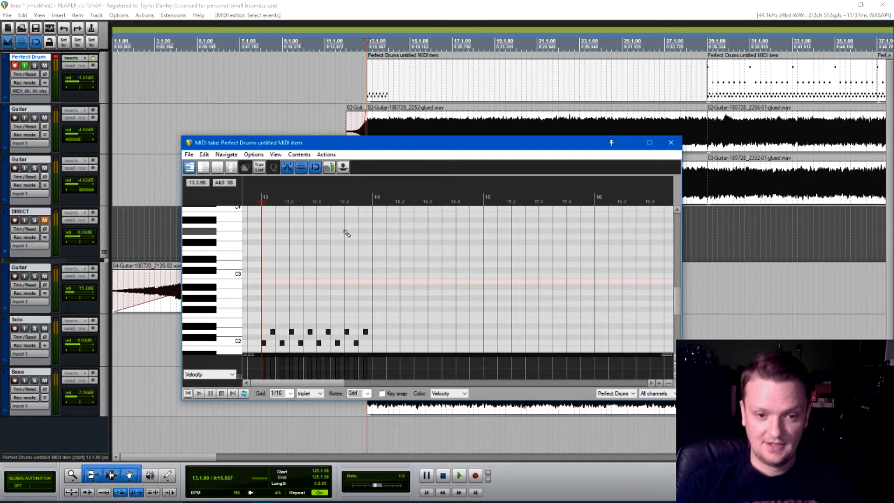
- Paste copies of the measure 13 C2 and D2 pattern back to back from measure 14 through measure 28
{"action": "left_click", "coordinate": [373, 201]}
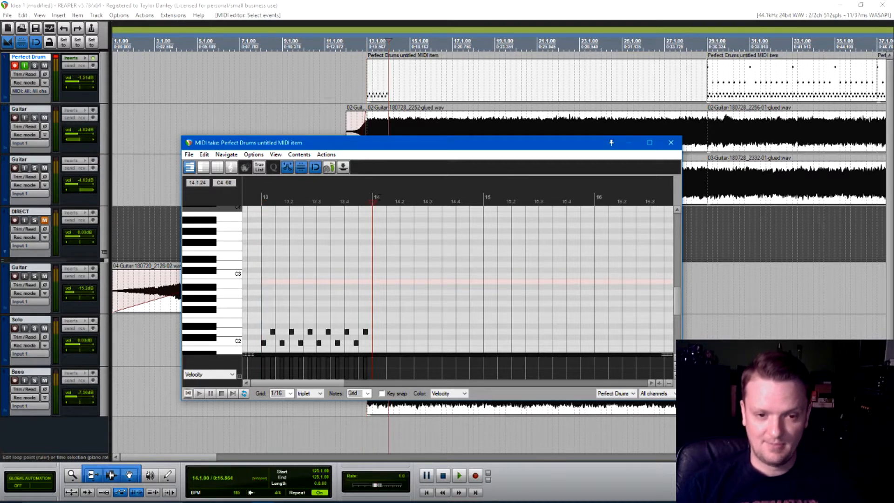
{"action": "key", "text": "ctrl+v"}
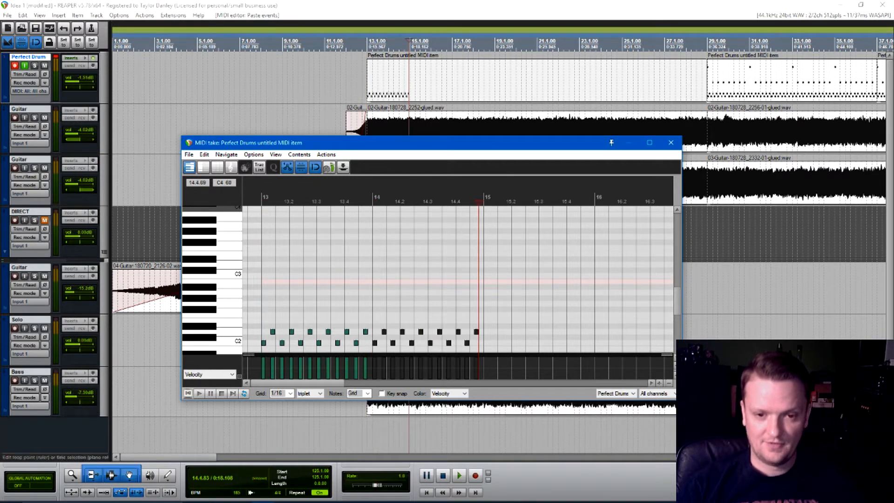
{"action": "left_click", "coordinate": [484, 201]}
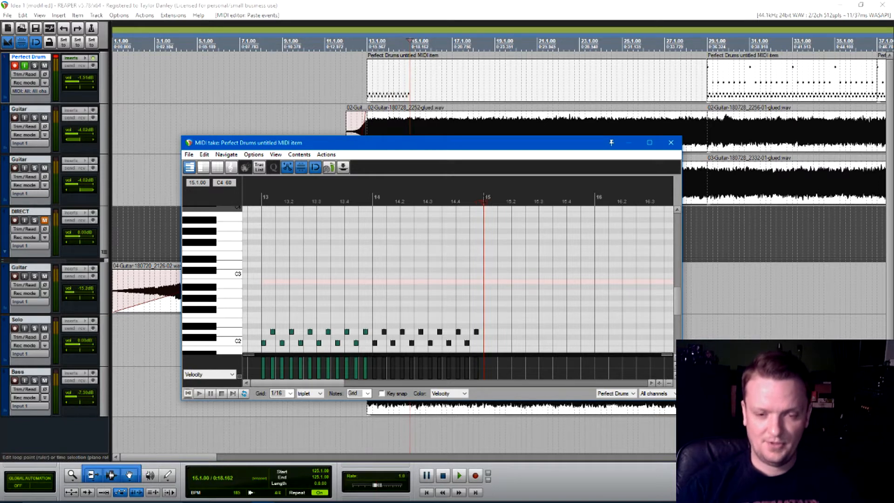
{"action": "key", "text": "ctrl+v"}
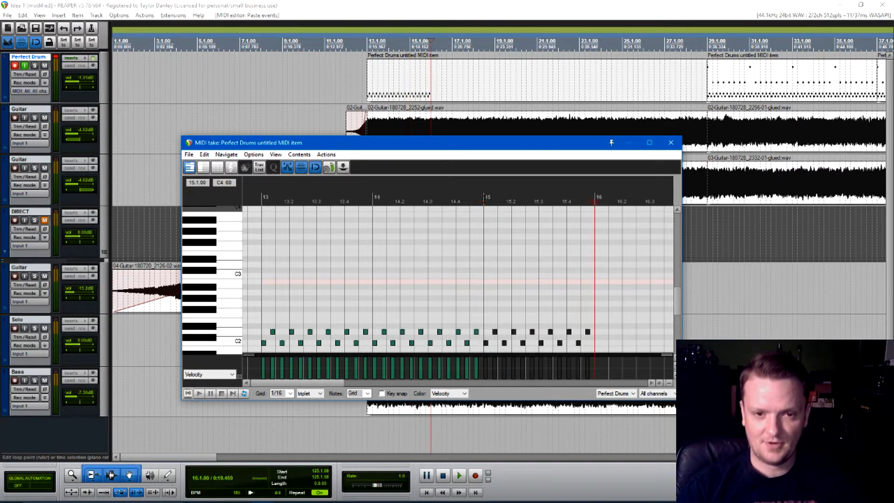
{"action": "key", "text": "ctrl+v"}
{"action": "key", "text": "ctrl+v"}
{"action": "key", "text": "ctrl+v"}
{"action": "key", "text": "ctrl+v"}
{"action": "key", "text": "ctrl+v"}
{"action": "key", "text": "ctrl+v"}
{"action": "key", "text": "ctrl+v"}
{"action": "key", "text": "ctrl+v"}
{"action": "key", "text": "ctrl+v"}
{"action": "key", "text": "ctrl+v"}
{"action": "key", "text": "ctrl+v"}
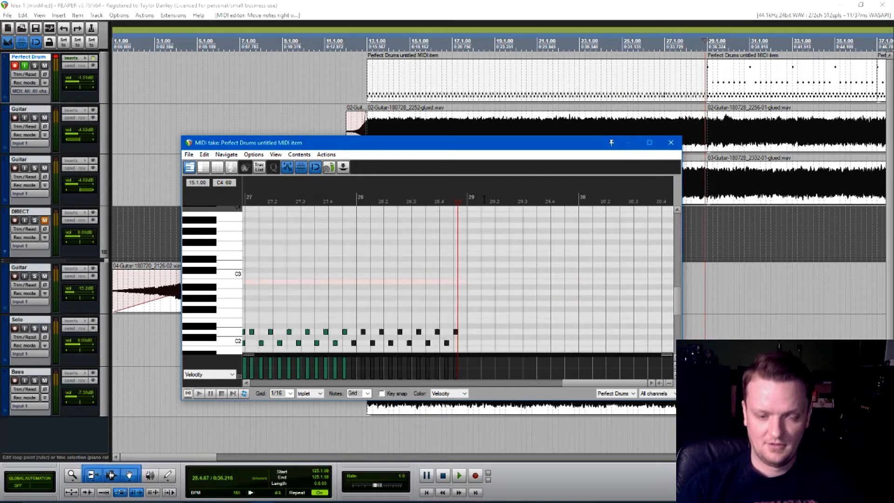
- Nudge the last pasted notes onto the grid so the C2 and D2 pattern runs exactly up to measure 29
{"action": "key", "text": "Left"}
{"action": "key", "text": "Left"}
{"action": "key", "text": "Left"}
{"action": "key", "text": "Left"}
{"action": "key", "text": "Left"}
{"action": "key", "text": "Left"}
{"action": "key", "text": "Left"}
{"action": "key", "text": "Left"}
{"action": "key", "text": "Left"}
{"action": "key", "text": "Left"}
{"action": "key", "text": "Left"}
{"action": "key", "text": "Left"}
{"action": "key", "text": "Left"}
{"action": "key", "text": "Right"}
{"action": "key", "text": "Right"}
{"action": "key", "text": "Right"}
{"action": "key", "text": "Right"}
{"action": "key", "text": "Right"}
{"action": "key", "text": "Right"}
{"action": "key", "text": "Right"}
{"action": "key", "text": "Right"}
{"action": "key", "text": "ctrl+v"}
{"action": "key", "text": "Right"}
{"action": "key", "text": "ctrl+v"}
{"action": "key", "text": "Right"}
{"action": "key", "text": "Right"}
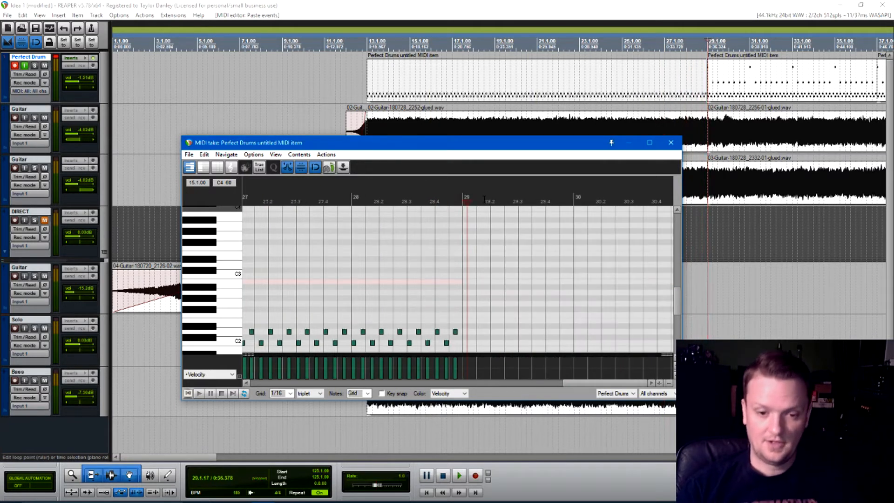
- Close the MIDI editor and play the project from the start of measure 13 to hear the drum pattern
{"action": "left_click", "coordinate": [671, 143]}
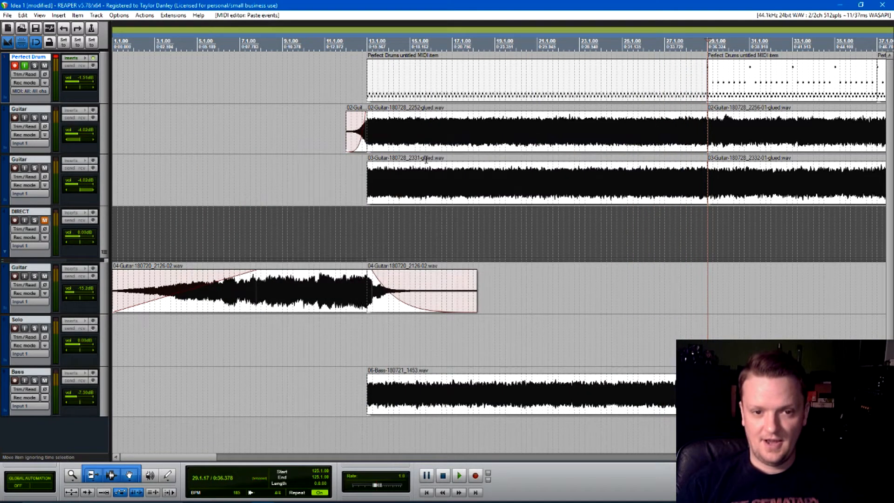
{"action": "left_click", "coordinate": [367, 219]}
{"action": "key", "text": "space"}
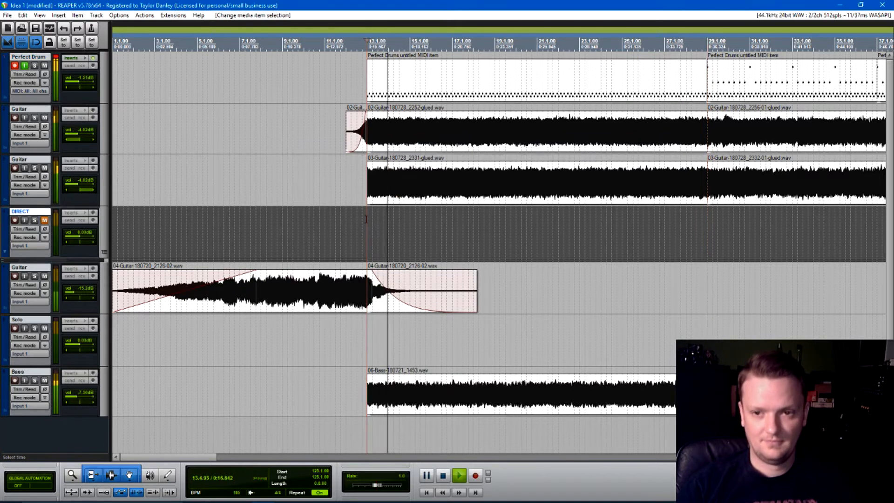
{"action": "key", "text": "space"}
- Reopen the drum item starting at measure 13 in the MIDI editor and audition the keys from C3 upward
{"action": "left_click", "coordinate": [395, 80]}
{"action": "double_click", "coordinate": [395, 80]}
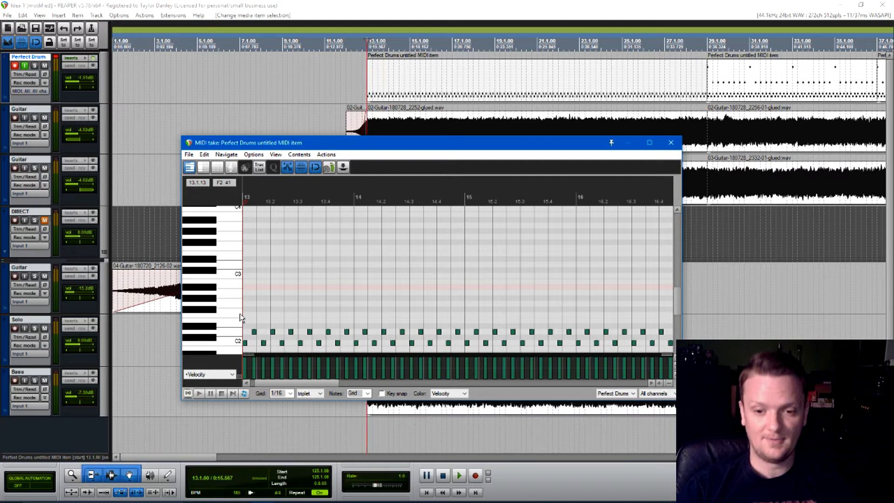
{"action": "scroll", "coordinate": [293, 313], "scroll_direction": "down", "scroll_amount": 3}
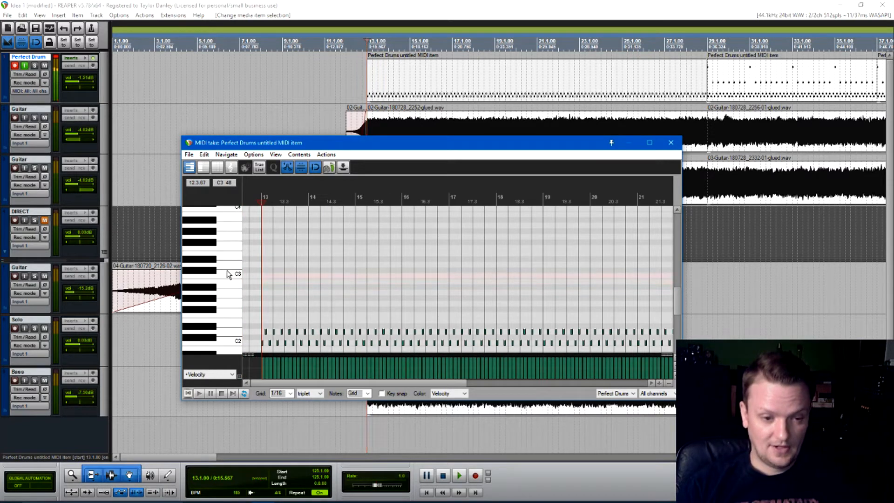
{"action": "left_click_drag", "start_coordinate": [229, 265], "coordinate": [230, 248]}
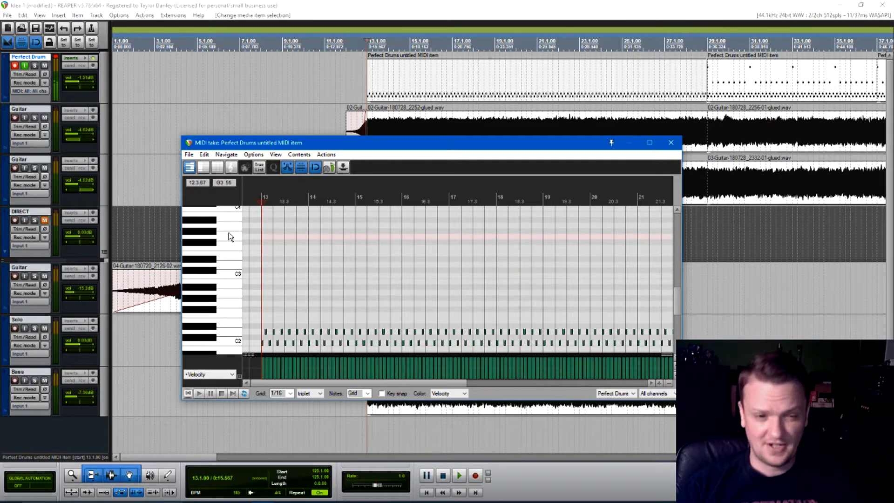
{"action": "left_click", "coordinate": [228, 225]}
{"action": "left_click", "coordinate": [230, 217]}
{"action": "left_click", "coordinate": [240, 225]}
{"action": "scroll", "coordinate": [234, 227], "scroll_direction": "up", "scroll_amount": 1}
- Add an A3 note on beat 1 and F3 notes on beats 2, 3 and 4 of measure 13, and play them back
{"action": "left_click", "coordinate": [266, 232]}
{"action": "left_click", "coordinate": [264, 232]}
{"action": "scroll", "coordinate": [273, 231], "scroll_direction": "up", "scroll_amount": 4}
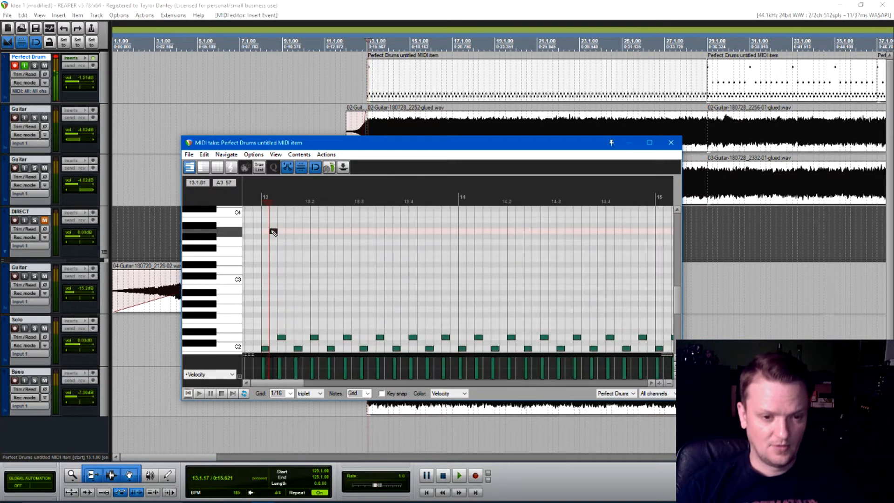
{"action": "left_click", "coordinate": [315, 257]}
{"action": "left_click", "coordinate": [316, 256]}
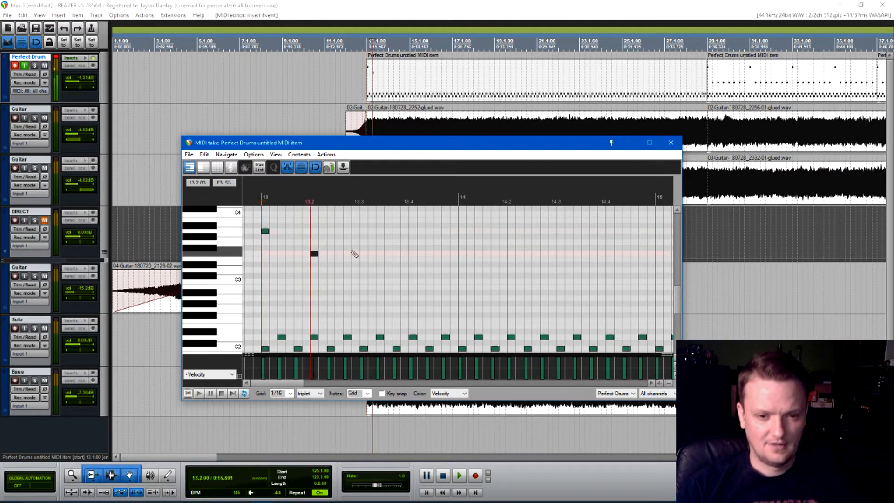
{"action": "left_click", "coordinate": [364, 255]}
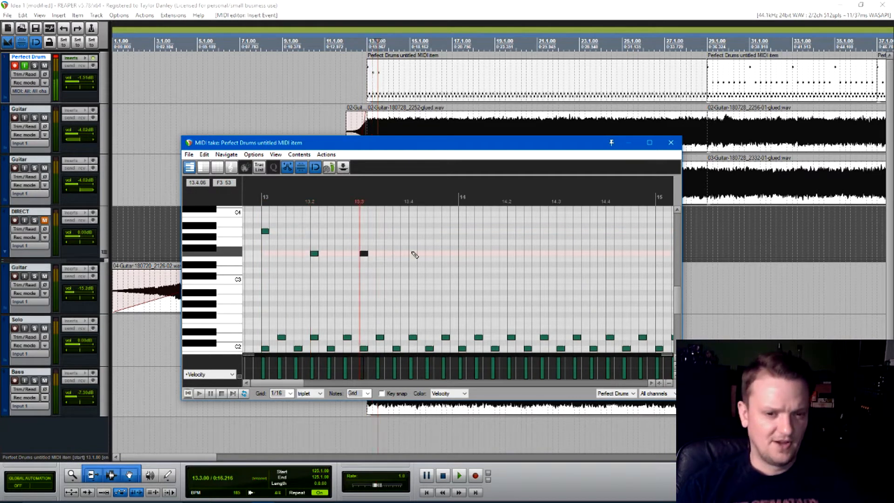
{"action": "left_click", "coordinate": [413, 254]}
{"action": "key", "text": "space"}
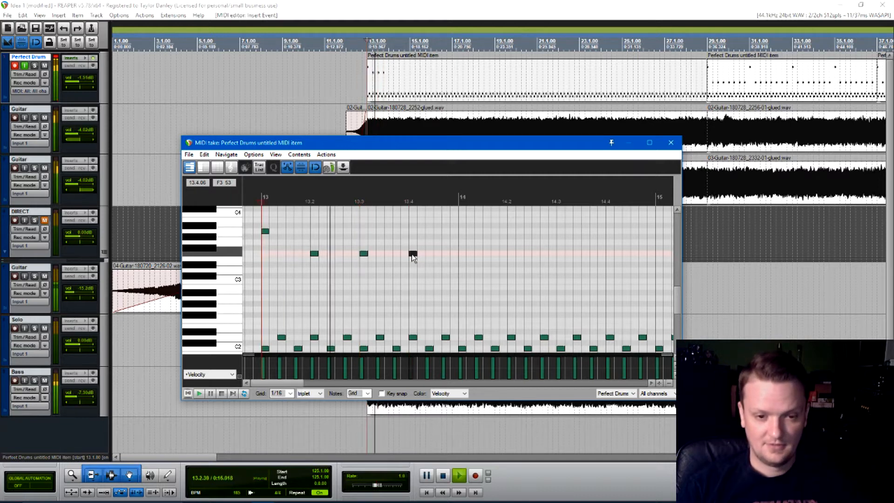
{"action": "key", "text": "space"}
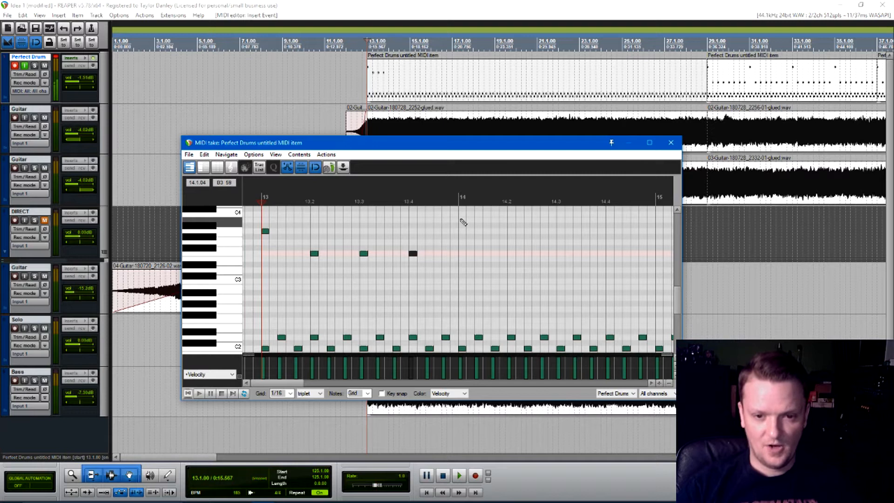
- Add a Db3 note on beat 1 and F3 notes on beats 2, 3 and 4 of measure 14, and play both measures
{"action": "left_click", "coordinate": [462, 259]}
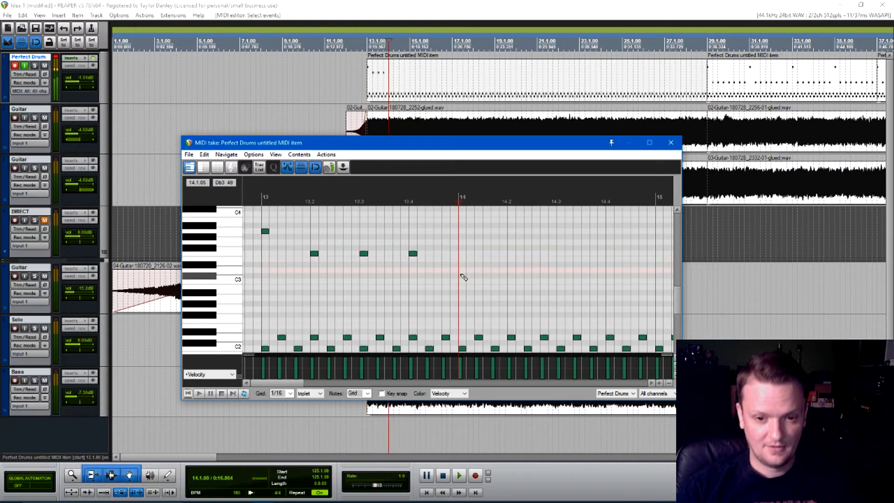
{"action": "left_click", "coordinate": [463, 276]}
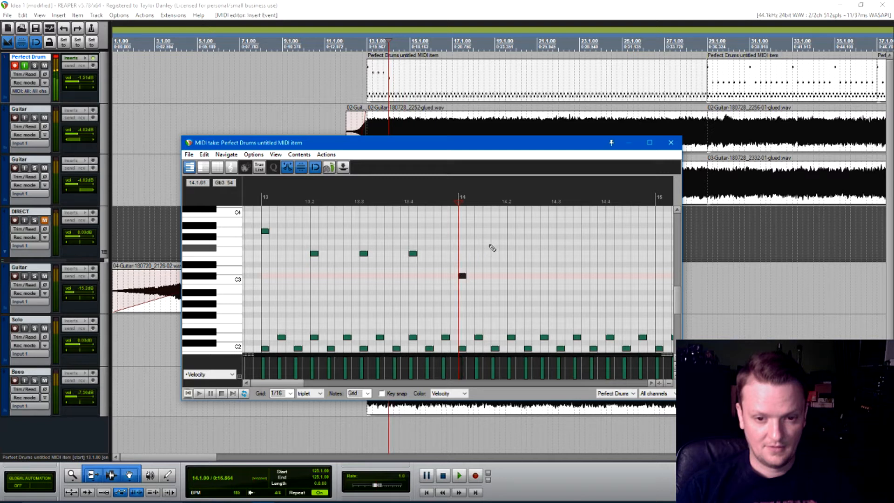
{"action": "left_click", "coordinate": [512, 253]}
{"action": "left_click", "coordinate": [561, 253]}
{"action": "left_click", "coordinate": [610, 253]}
{"action": "key", "text": "space"}
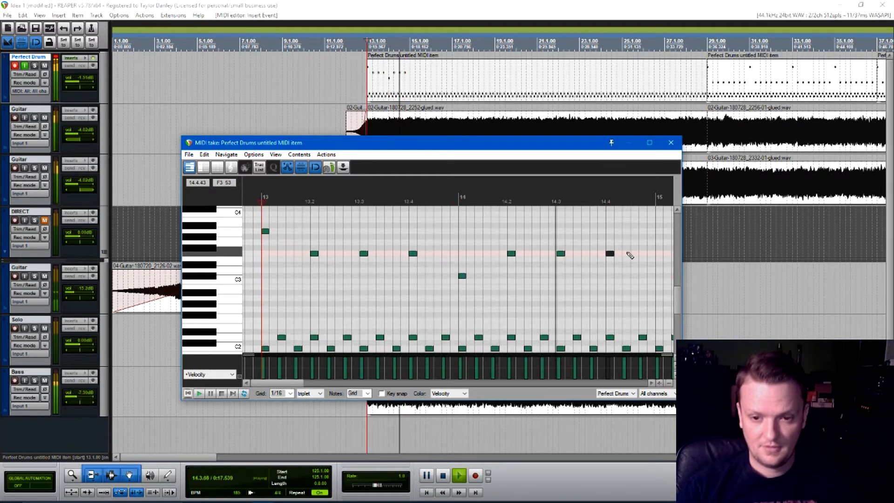
{"action": "key", "text": "space"}
- Copy the A3, F3 and Db3 notes of measures 13 and 14 and paste them repeatedly from measure 15 through measure 28
{"action": "scroll", "coordinate": [532, 255], "scroll_direction": "down", "scroll_amount": 2}
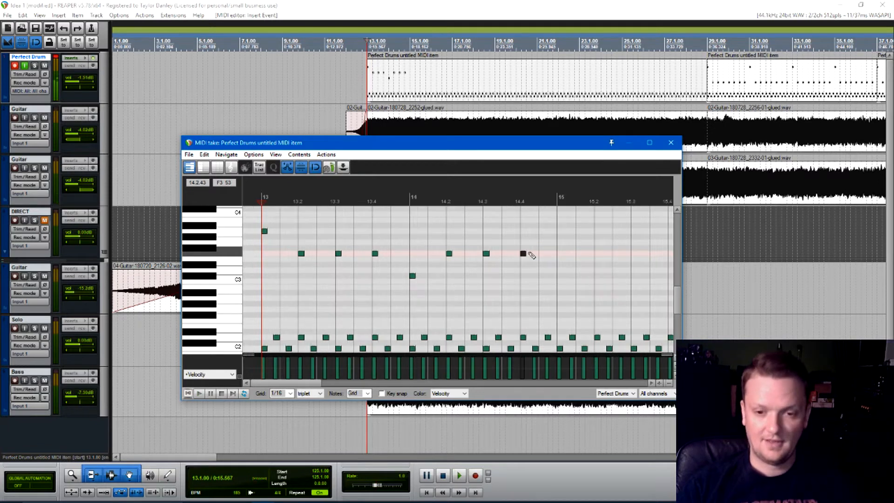
{"action": "scroll", "coordinate": [527, 265], "scroll_direction": "down", "scroll_amount": 1}
{"action": "left_click_drag", "start_coordinate": [483, 288], "coordinate": [266, 223]}
{"action": "key", "text": "ctrl+c"}
{"action": "left_click", "coordinate": [485, 199]}
{"action": "key", "text": "ctrl+v"}
{"action": "key", "text": "ctrl+v"}
{"action": "key", "text": "ctrl+v"}
{"action": "key", "text": "ctrl+v"}
{"action": "key", "text": "ctrl+v"}
{"action": "key", "text": "ctrl+v"}
{"action": "key", "text": "ctrl+v"}
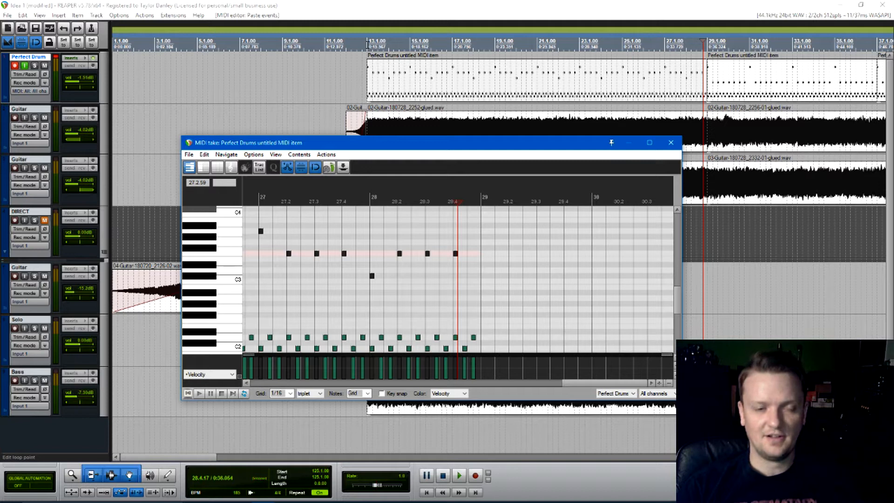
- Play the completed drum part with the other tracks twice from the start of measure 13
{"action": "left_click", "coordinate": [368, 44]}
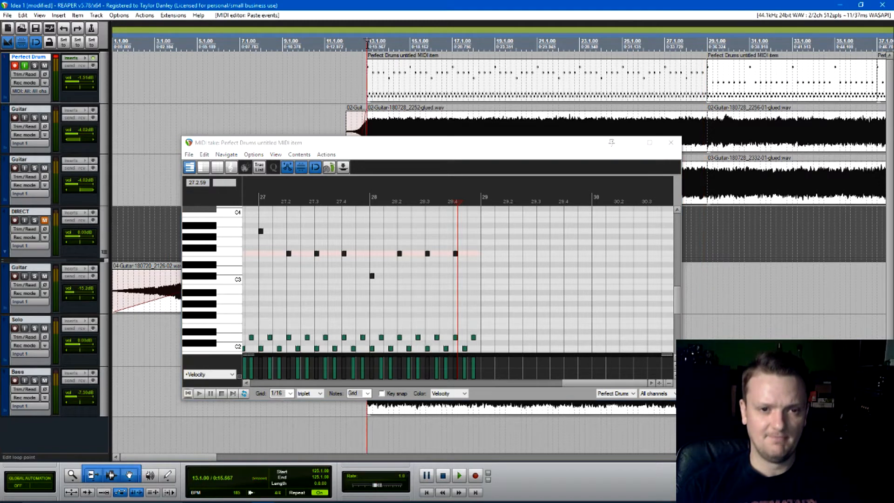
{"action": "key", "text": "space"}
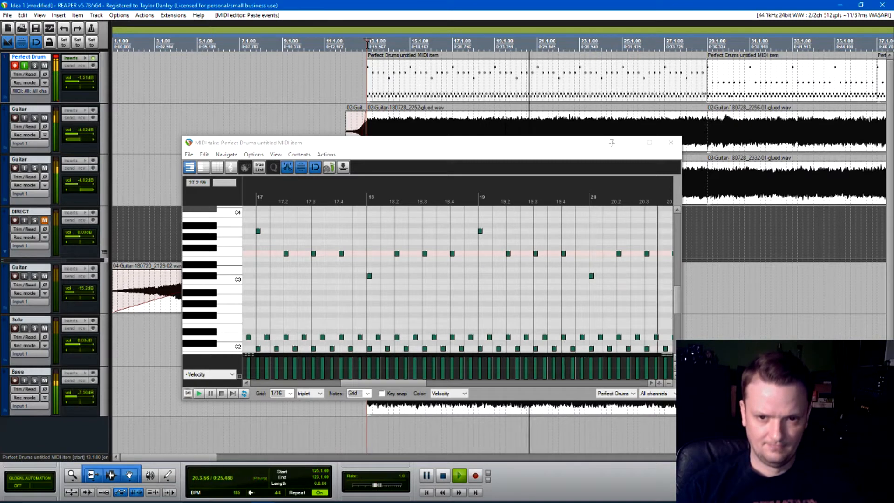
{"action": "key", "text": "space"}
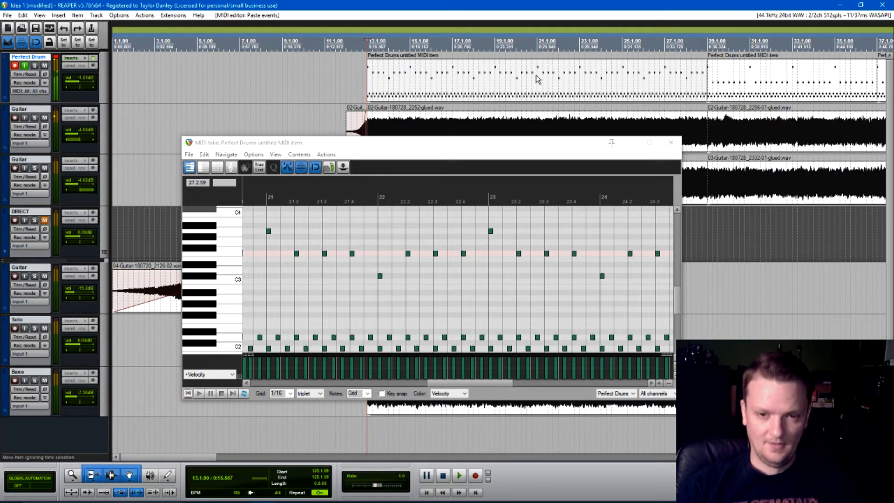
{"action": "left_click", "coordinate": [354, 294]}
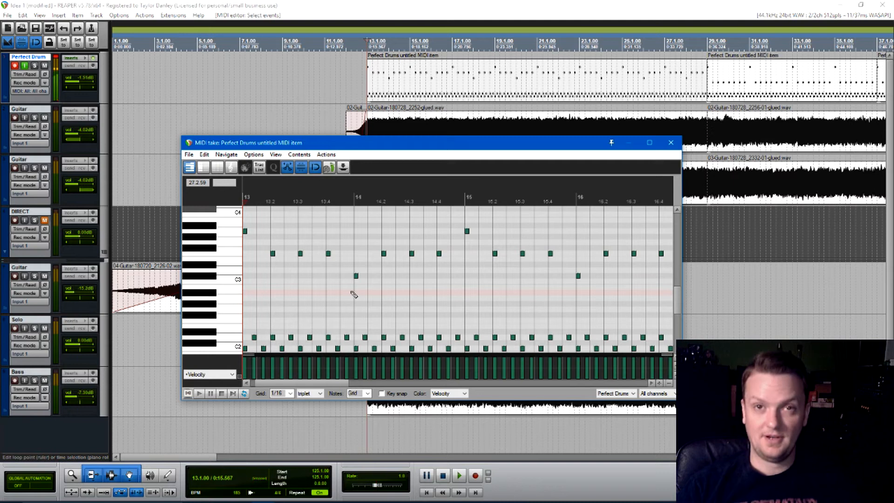
{"action": "scroll", "coordinate": [298, 254], "scroll_direction": "down", "scroll_amount": 2}
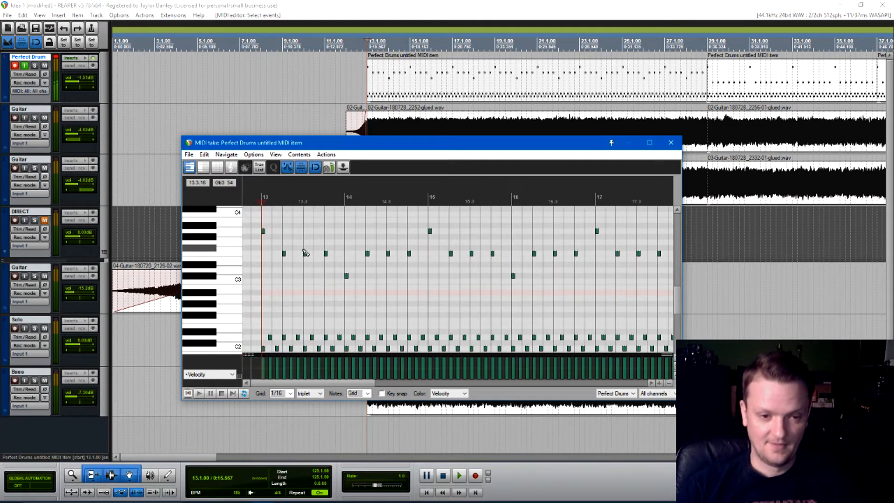
{"action": "key", "text": "space"}
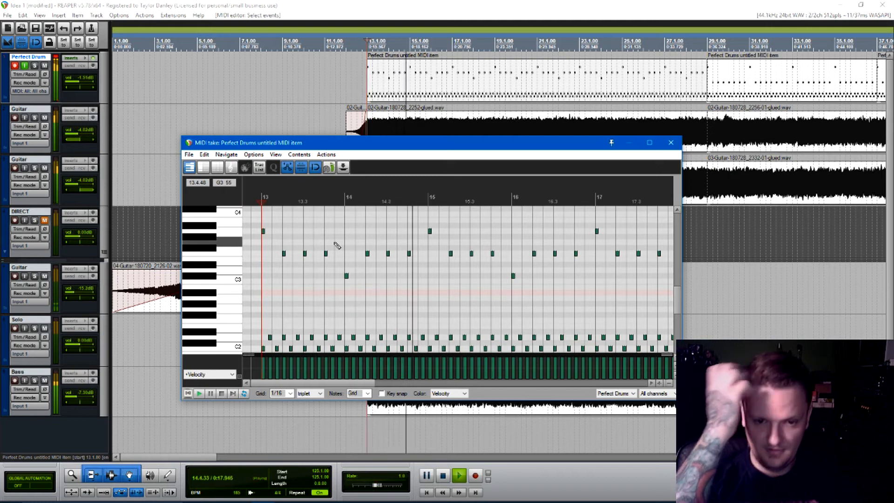
{"action": "key", "text": "space"}
- Play the drum part briefly from beat 3 of measure 16
{"action": "left_click", "coordinate": [548, 300]}
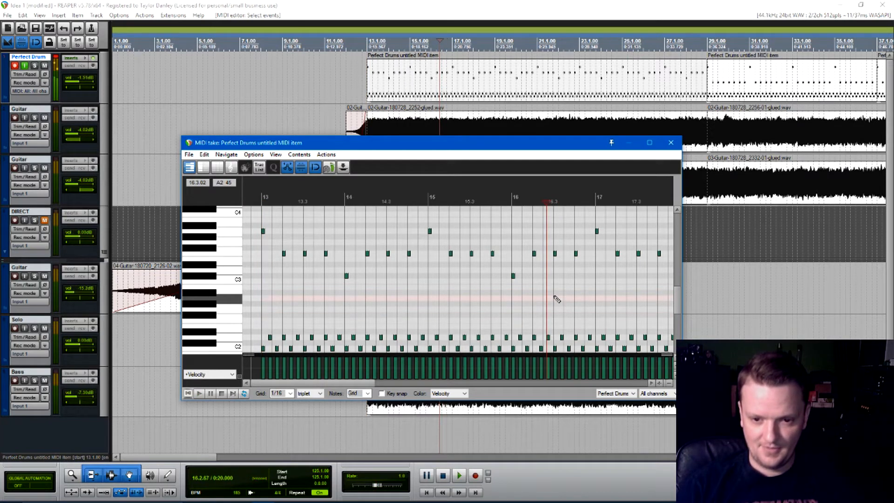
{"action": "left_click", "coordinate": [554, 295]}
{"action": "key", "text": "space"}
{"action": "key", "text": "space"}
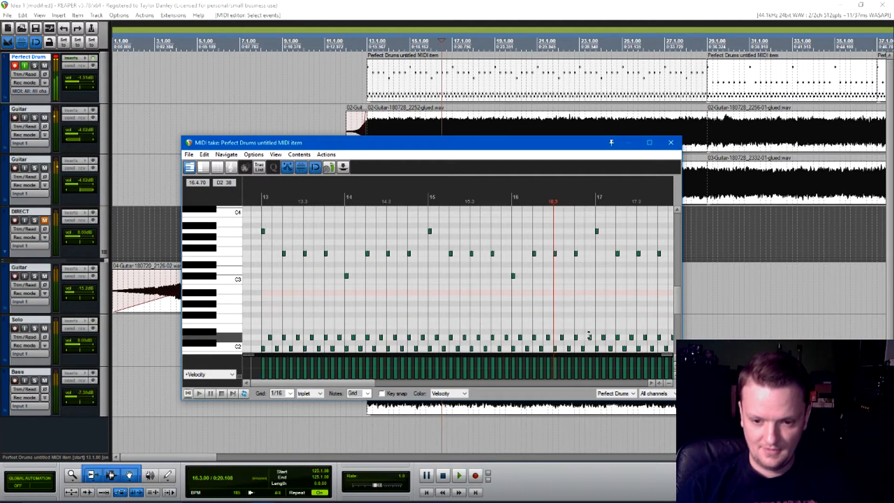
- Add D2 notes on the grid positions directly before and after the last D2 note of measure 16
{"action": "left_click", "coordinate": [589, 337]}
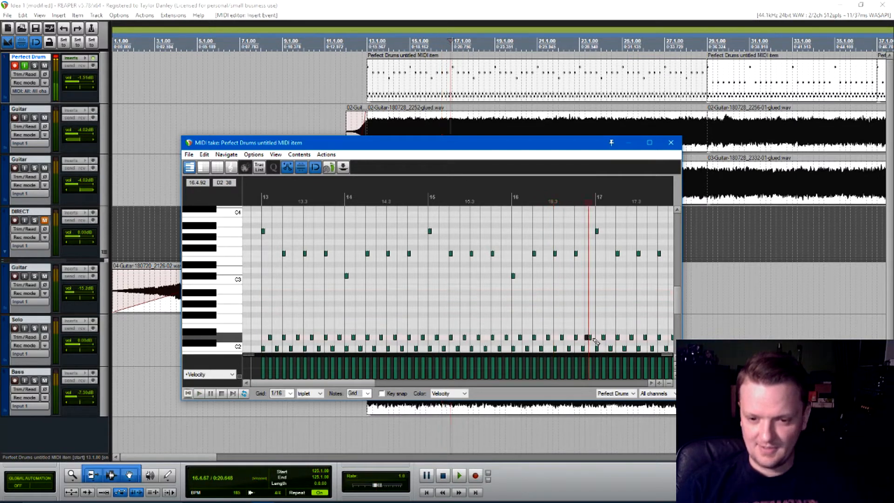
{"action": "left_click", "coordinate": [579, 320]}
{"action": "scroll", "coordinate": [582, 322], "scroll_direction": "up", "scroll_amount": 3}
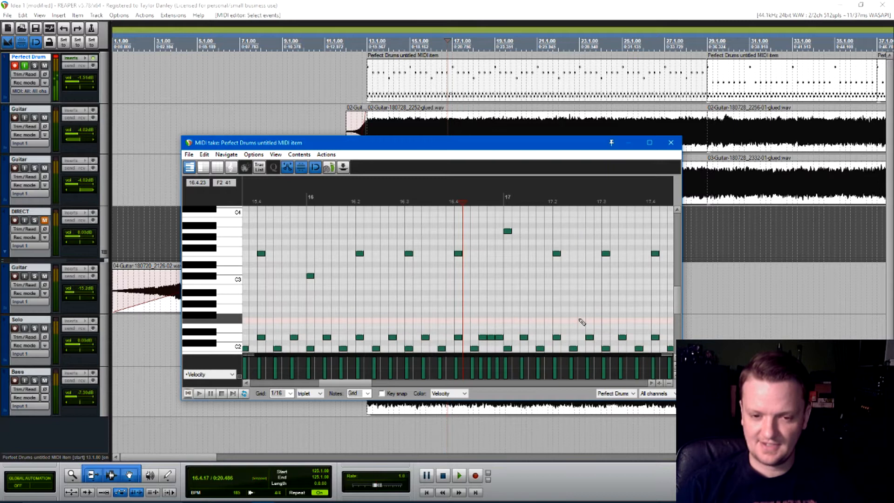
- Play the added D2 notes at the end of measure 16, starting from beat 4 and again from late in beat 2
{"action": "left_click", "coordinate": [458, 292]}
{"action": "key", "text": "space"}
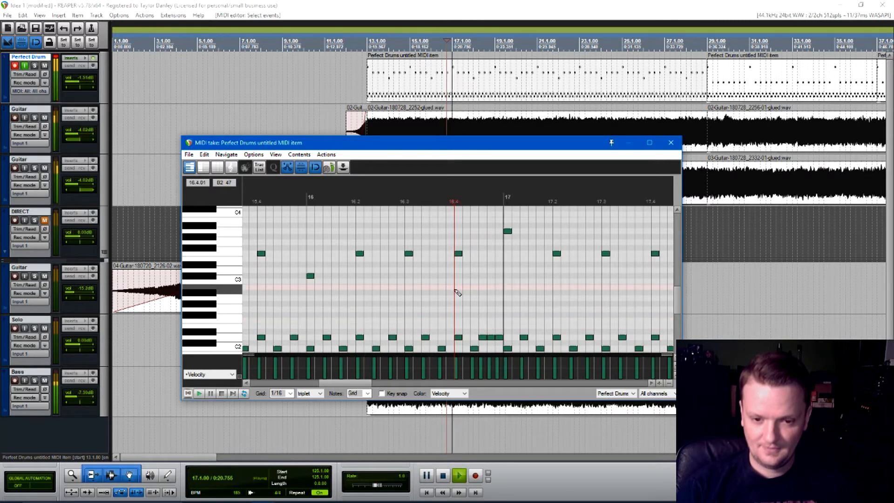
{"action": "key", "text": "space"}
{"action": "left_click", "coordinate": [483, 336]}
{"action": "left_click", "coordinate": [389, 286]}
{"action": "key", "text": "space"}
{"action": "key", "text": "space"}
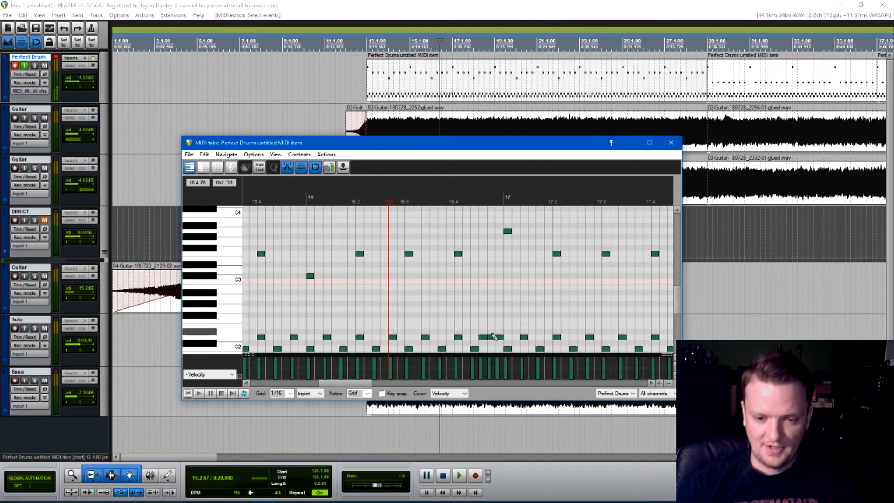
- Lower the velocity of the middle one of the three adjacent D2 notes at the end of measure 16
{"action": "left_click_drag", "start_coordinate": [492, 337], "coordinate": [493, 336]}
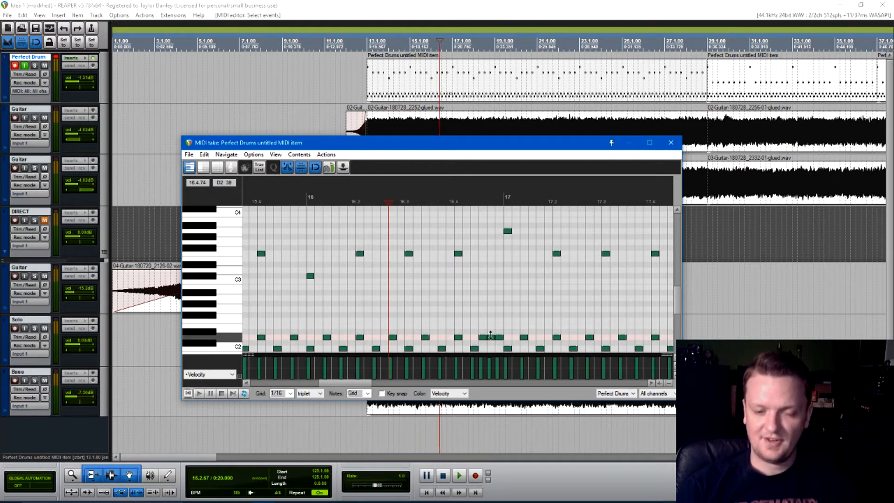
{"action": "left_click_drag", "start_coordinate": [491, 336], "coordinate": [494, 348]}
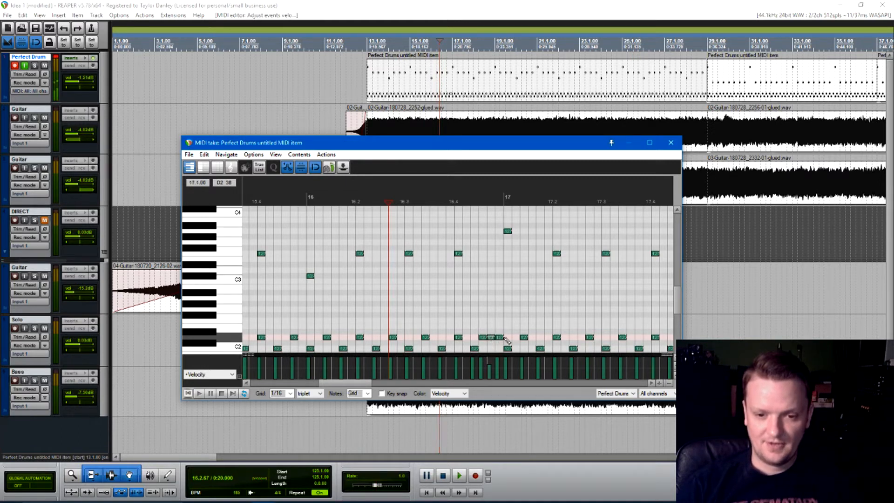
- Lower the velocities of the first and third of the three adjacent D2 notes at the end of measure 16
{"action": "left_click", "coordinate": [498, 334]}
{"action": "left_click", "coordinate": [499, 338]}
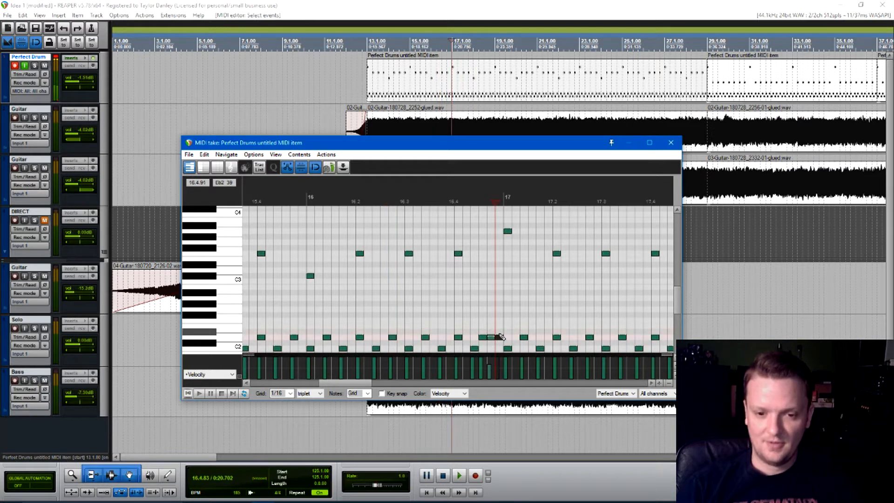
{"action": "left_click_drag", "start_coordinate": [501, 337], "coordinate": [507, 344]}
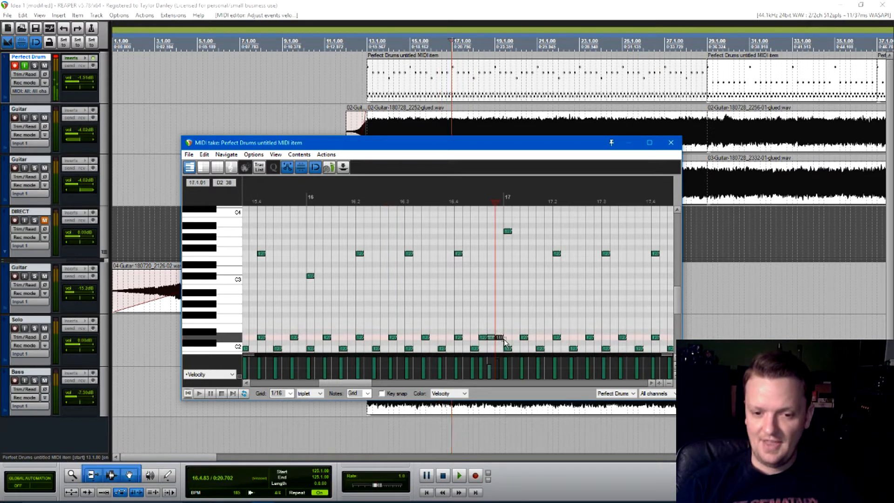
{"action": "left_click", "coordinate": [482, 337]}
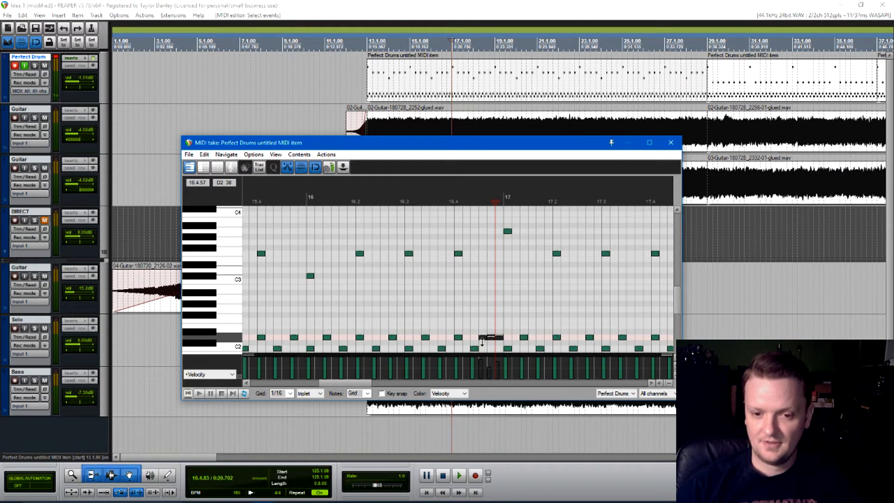
- Play the three D2 notes at the end of measure 16, starting from late in beat 2
{"action": "left_click", "coordinate": [387, 284]}
{"action": "key", "text": "space"}
{"action": "key", "text": "space"}
{"action": "key", "text": "space"}
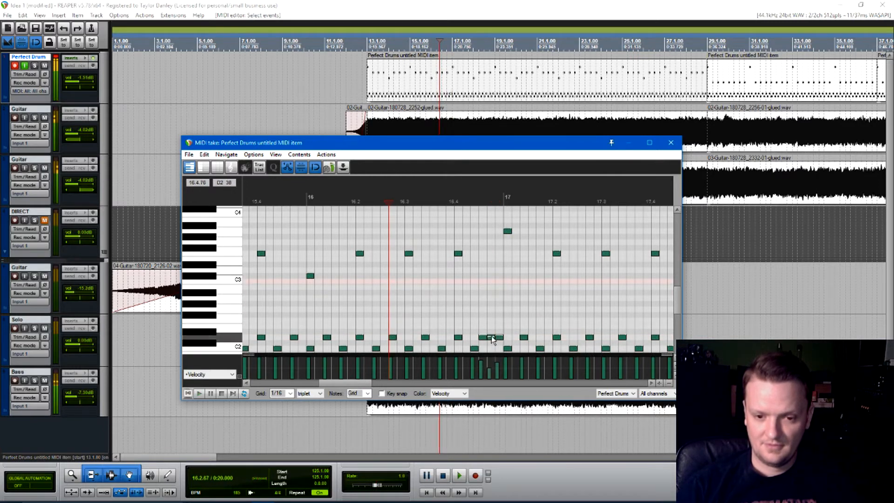
{"action": "key", "text": "space"}
- Fine-tune the velocities of the three adjacent D2 notes at the end of measure 16
{"action": "left_click_drag", "start_coordinate": [492, 337], "coordinate": [500, 340]}
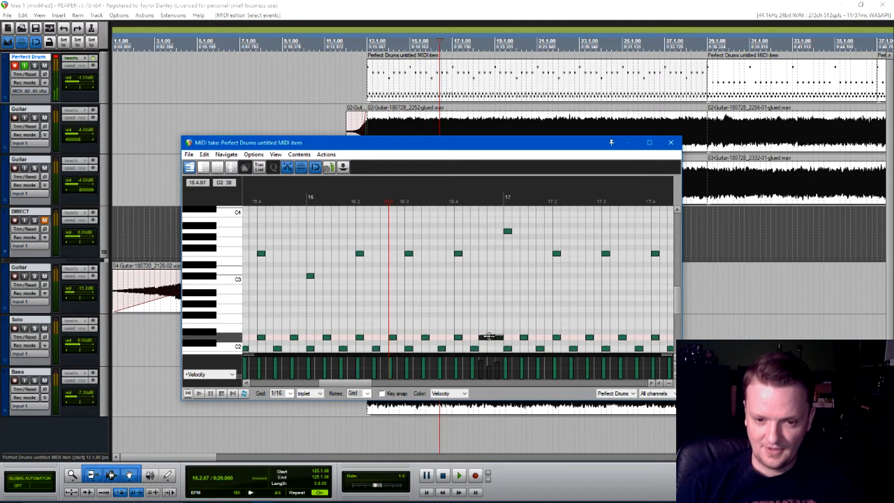
{"action": "left_click_drag", "start_coordinate": [487, 337], "coordinate": [457, 314]}
{"action": "left_click", "coordinate": [493, 337]}
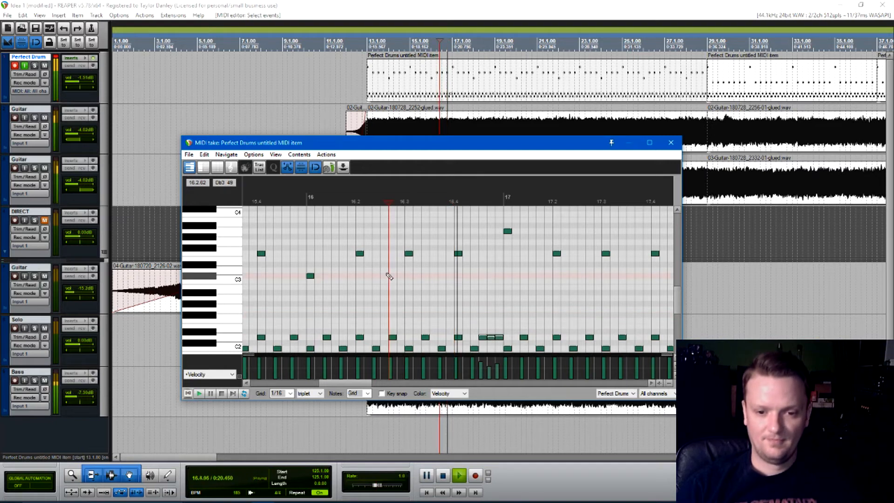
- Play the drum part from mid-beat 1 of measure 16, and again from beat 3 of measure 15 through the following measures
{"action": "left_click", "coordinate": [336, 280]}
{"action": "key", "text": "space"}
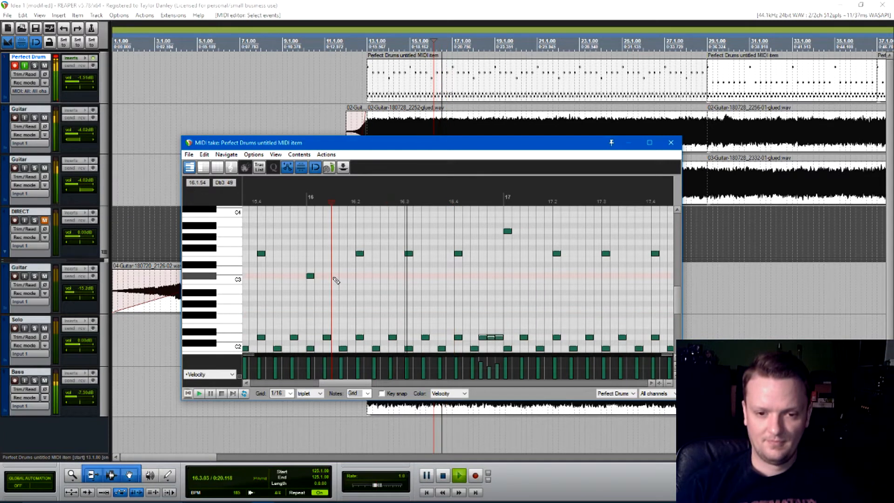
{"action": "key", "text": "space"}
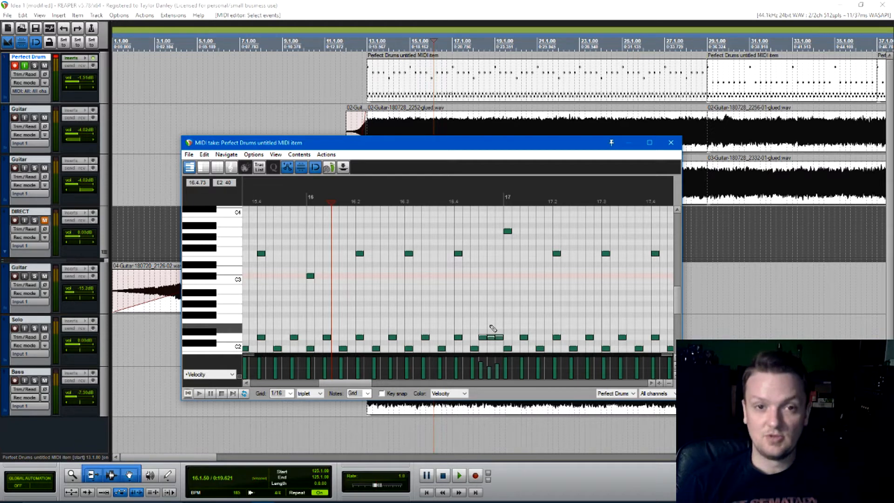
{"action": "scroll", "coordinate": [493, 328], "scroll_direction": "down", "scroll_amount": 2}
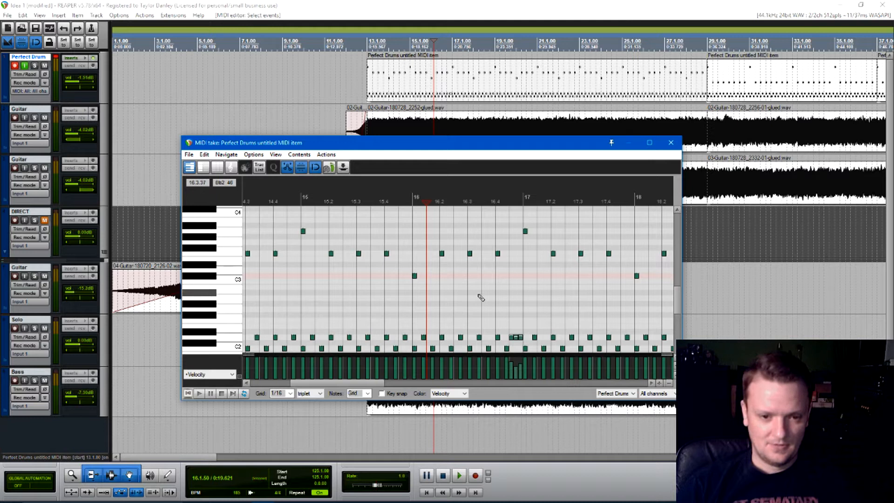
{"action": "left_click", "coordinate": [366, 304]}
{"action": "key", "text": "space"}
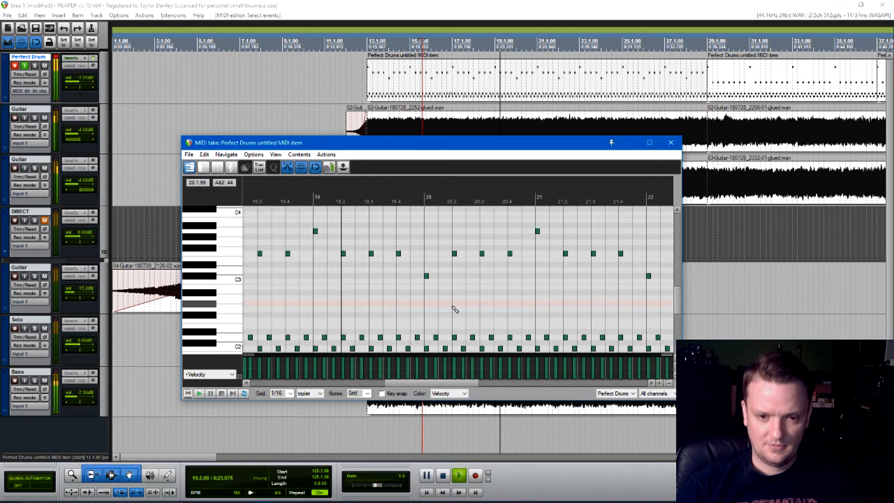
{"action": "key", "text": "space"}
- In measure 20, move the beat 1 C2 note up to D2 and the D2 notes just after beat 1 and just before beat 3 down to C2
{"action": "left_click", "coordinate": [429, 306]}
{"action": "scroll", "coordinate": [459, 338], "scroll_direction": "up", "scroll_amount": 2}
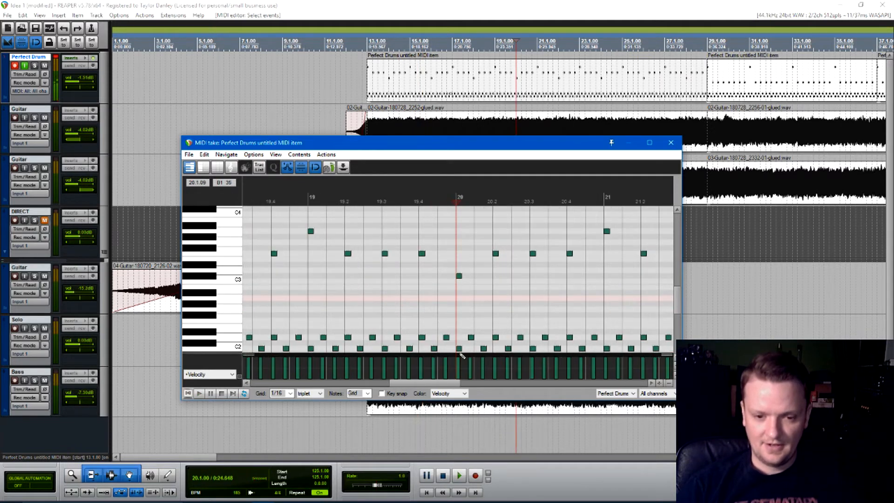
{"action": "left_click", "coordinate": [459, 338]}
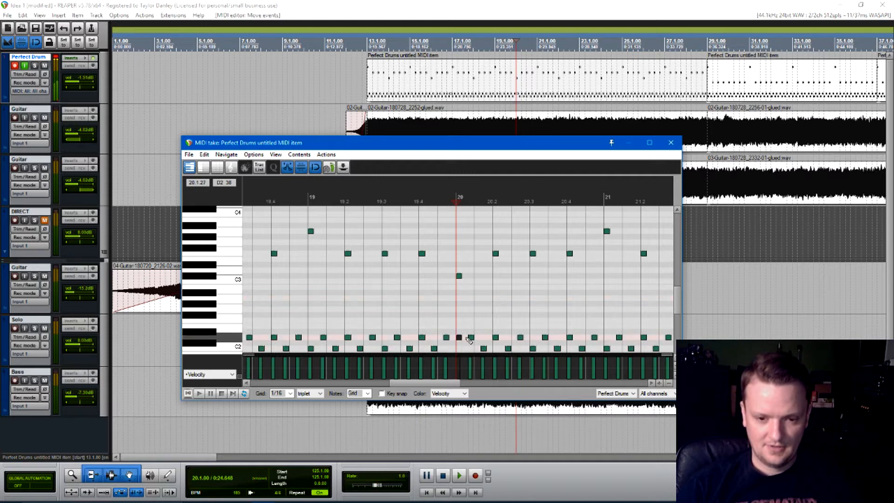
{"action": "left_click_drag", "start_coordinate": [472, 338], "coordinate": [495, 348]}
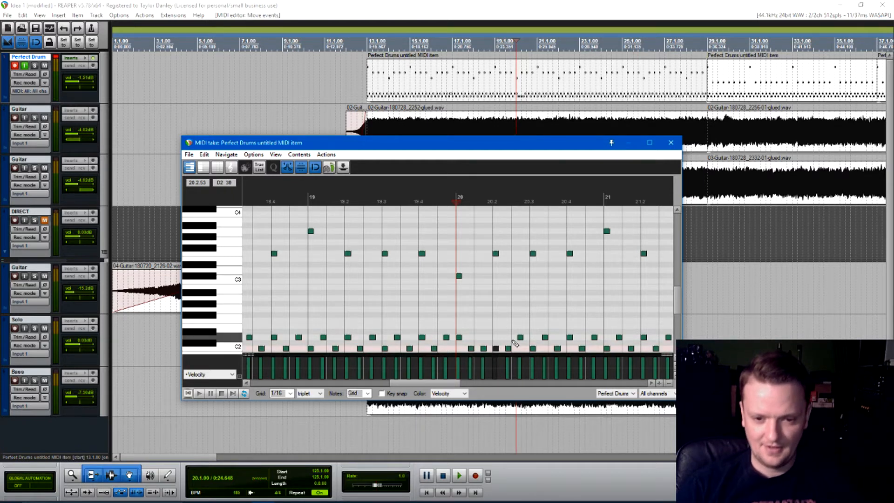
{"action": "left_click", "coordinate": [497, 339]}
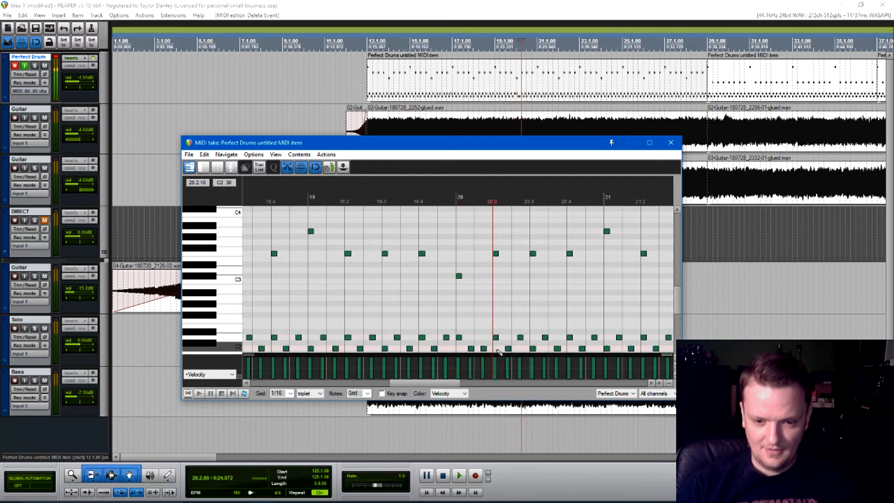
{"action": "left_click_drag", "start_coordinate": [521, 337], "coordinate": [521, 349]}
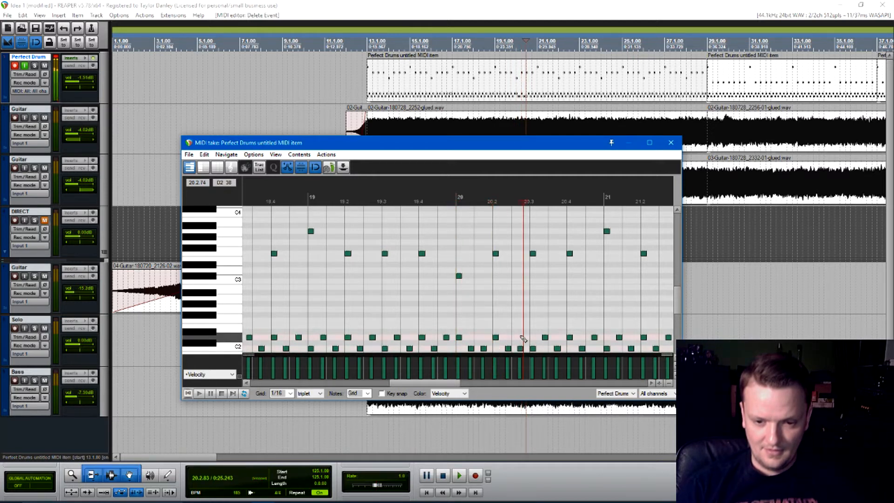
- Play the reworked kick and snare pattern of measure 20, starting from late in beat 4 and from late in beat 2 of measure 19
{"action": "left_click", "coordinate": [446, 318]}
{"action": "key", "text": "space"}
{"action": "key", "text": "space"}
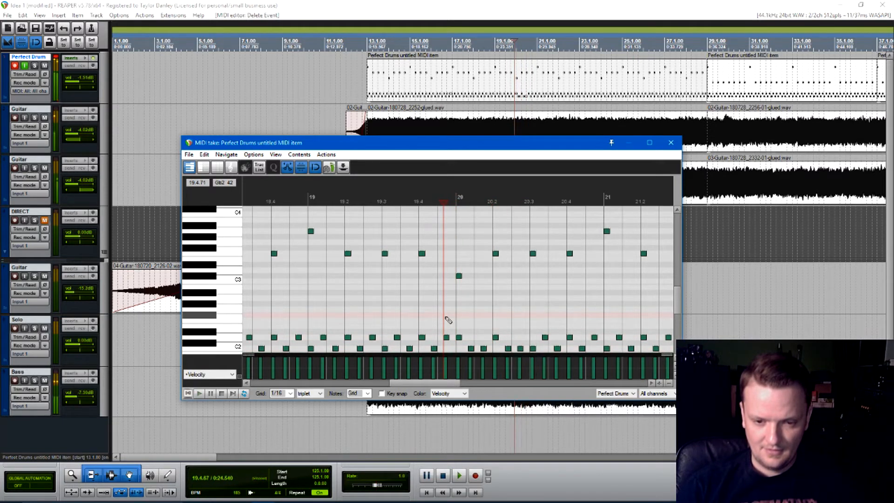
{"action": "left_click", "coordinate": [370, 299]}
{"action": "key", "text": "space"}
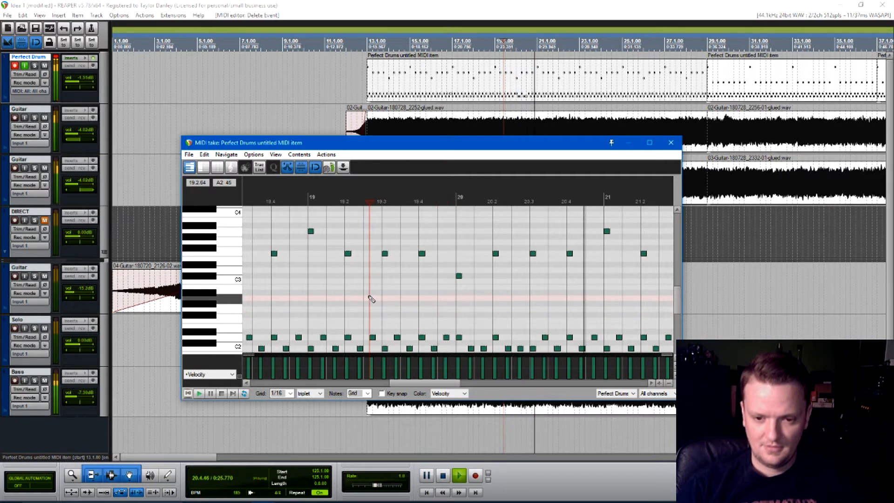
{"action": "key", "text": "space"}
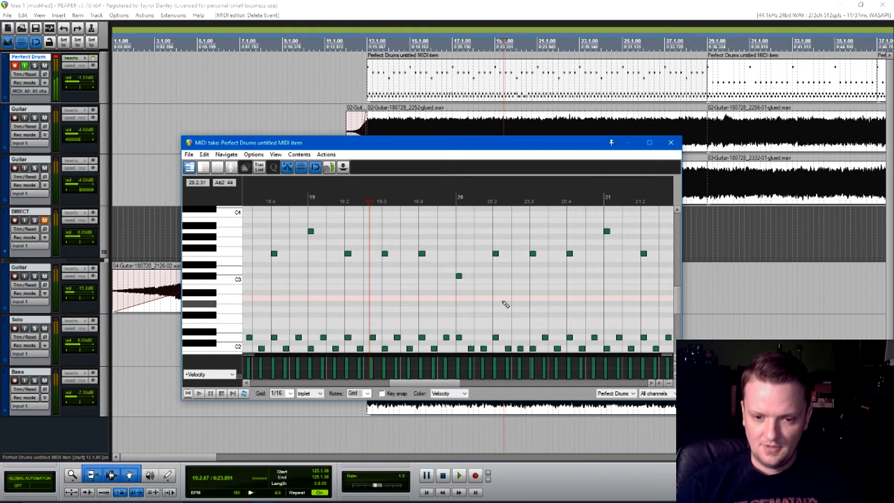
{"action": "key", "text": "space"}
{"action": "key", "text": "space"}
- Move the cymbal notes of measure 20 to E3 on beat 1, D3 on beat 2 and E3 on beat 3
{"action": "double_click", "coordinate": [459, 276]}
{"action": "double_click", "coordinate": [459, 265]}
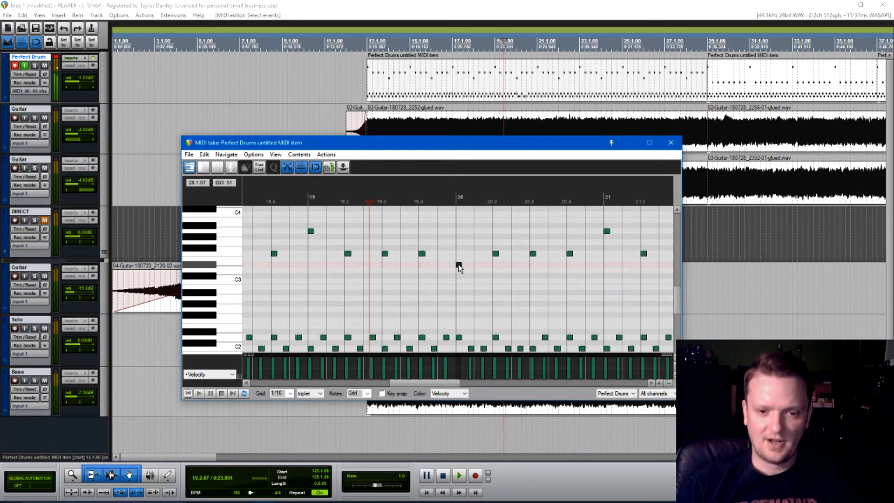
{"action": "left_click_drag", "start_coordinate": [459, 268], "coordinate": [460, 262]}
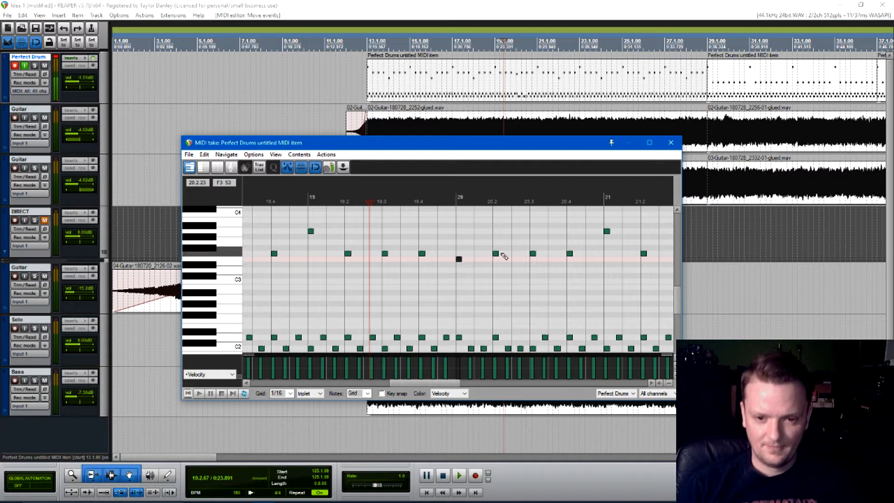
{"action": "left_click", "coordinate": [496, 254]}
{"action": "left_click_drag", "start_coordinate": [496, 256], "coordinate": [496, 272]}
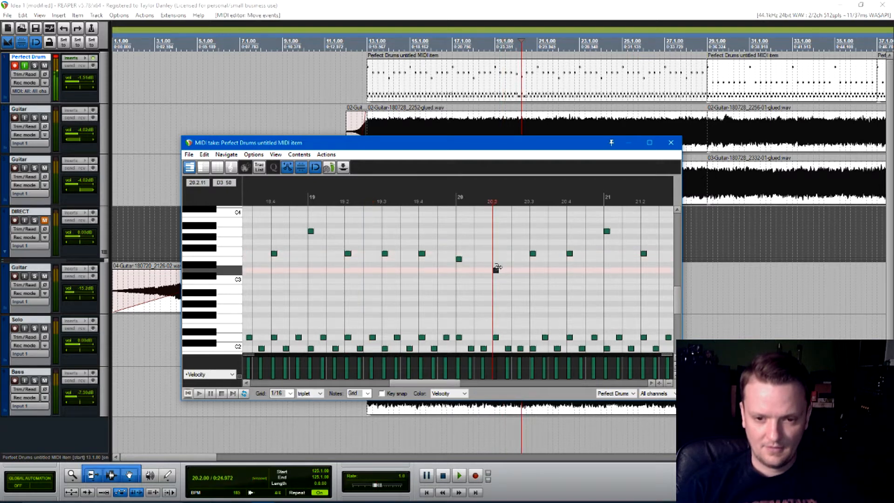
{"action": "left_click_drag", "start_coordinate": [534, 256], "coordinate": [535, 262]}
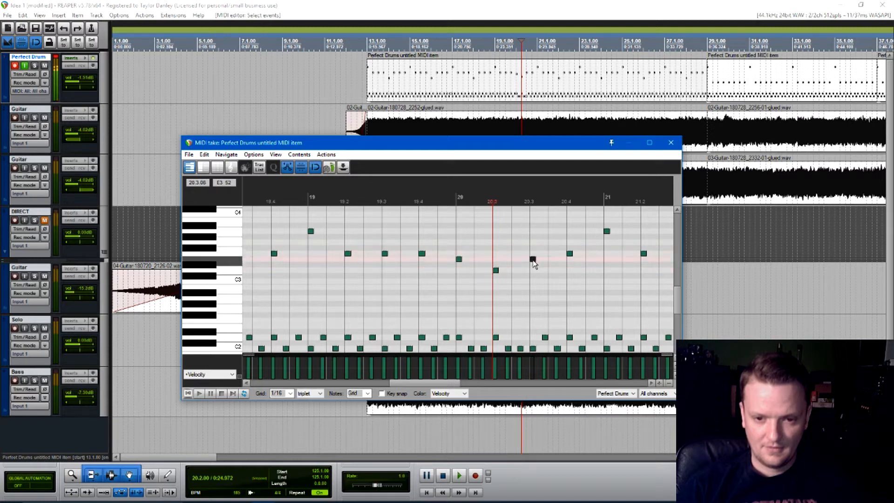
- Play the changed cymbals of measure 20 repeatedly from late in beat 4 of measure 19, then from mid-beat 3 of measure 20
{"action": "left_click", "coordinate": [446, 282]}
{"action": "key", "text": "space"}
{"action": "key", "text": "space"}
{"action": "key", "text": "space"}
{"action": "key", "text": "space"}
{"action": "key", "text": "space"}
{"action": "key", "text": "space"}
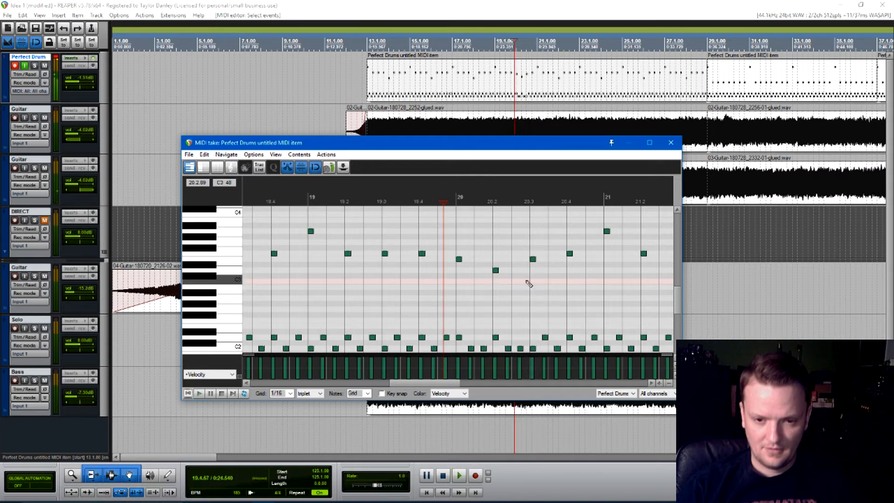
{"action": "key", "text": "space"}
{"action": "key", "text": "space"}
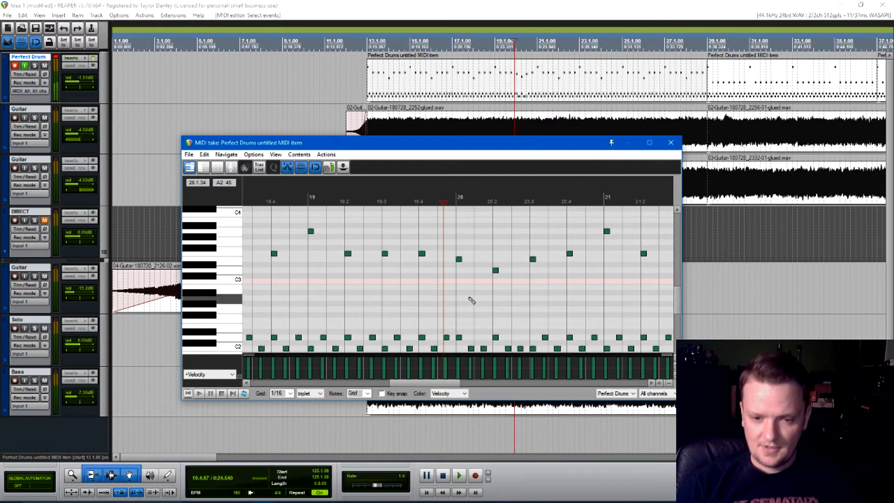
{"action": "left_click", "coordinate": [549, 299]}
{"action": "key", "text": "space"}
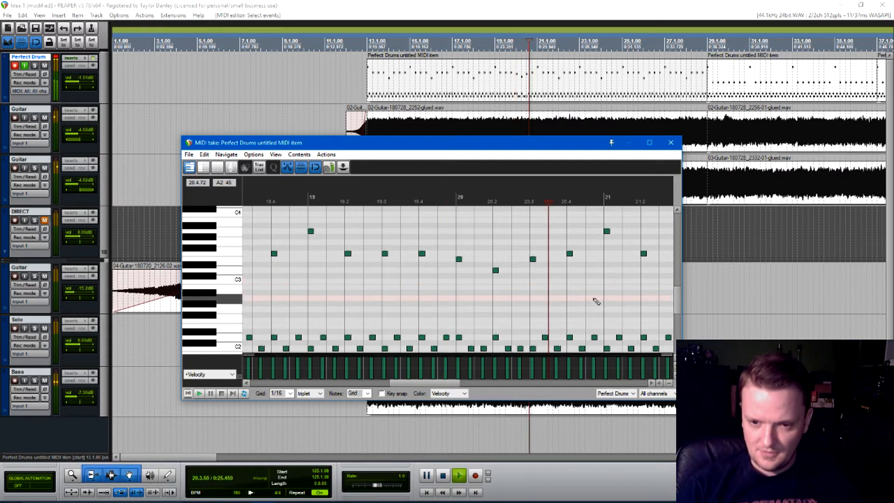
{"action": "key", "text": "space"}
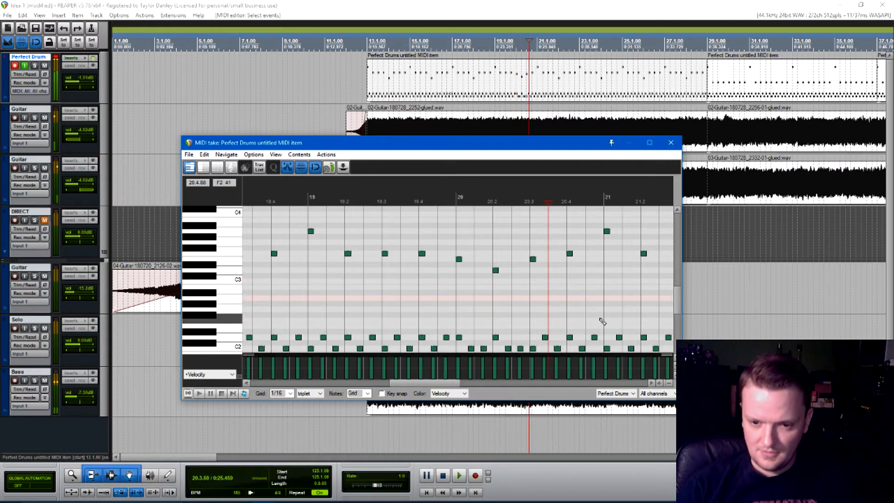
- Add D2 notes on the two grid positions right after beat 4 of measure 20 and reduce their velocities
{"action": "left_click", "coordinate": [585, 338]}
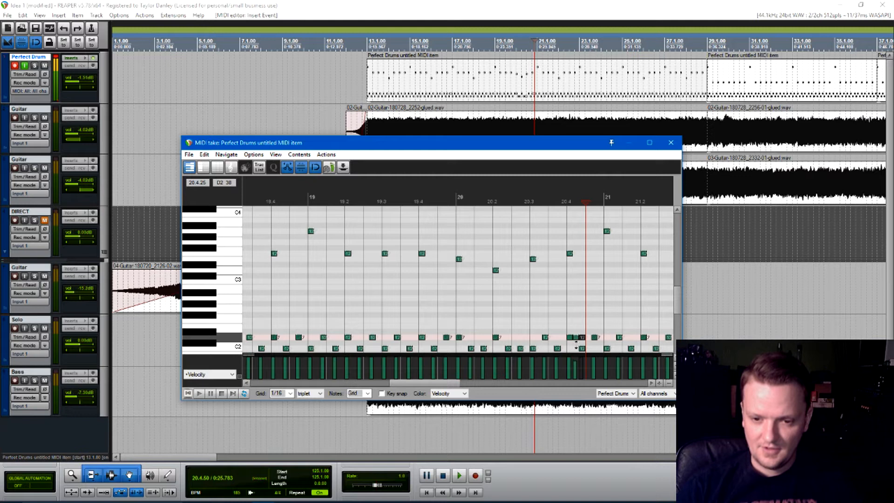
{"action": "left_click_drag", "start_coordinate": [576, 351], "coordinate": [577, 352]}
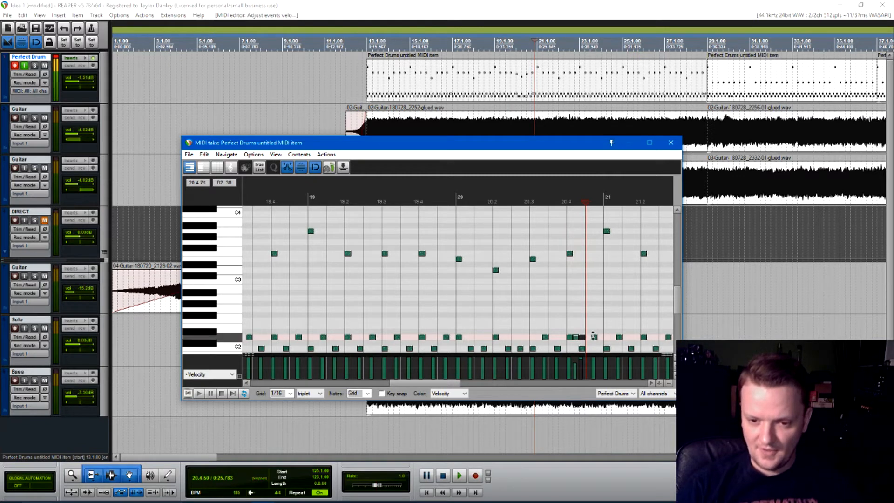
- Play the new D2 notes from just before beat 3 of measure 20, and delete the F3 note on beat 4
{"action": "left_click", "coordinate": [520, 336]}
{"action": "key", "text": "space"}
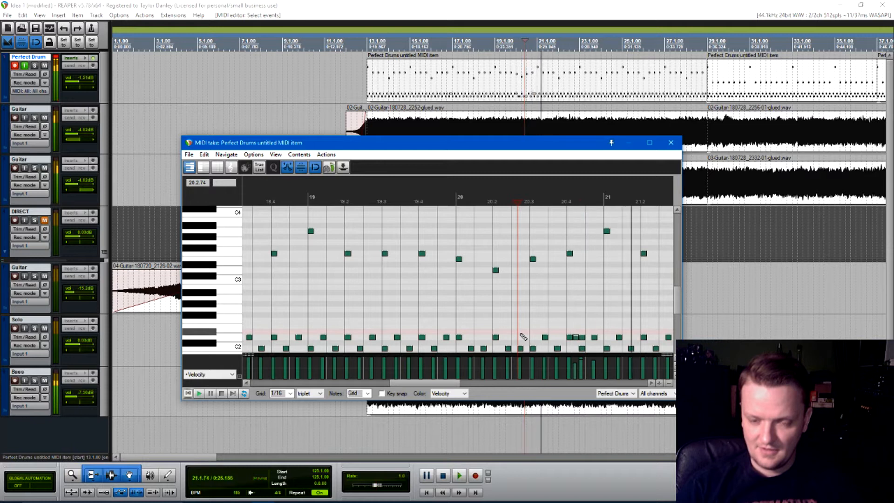
{"action": "key", "text": "space"}
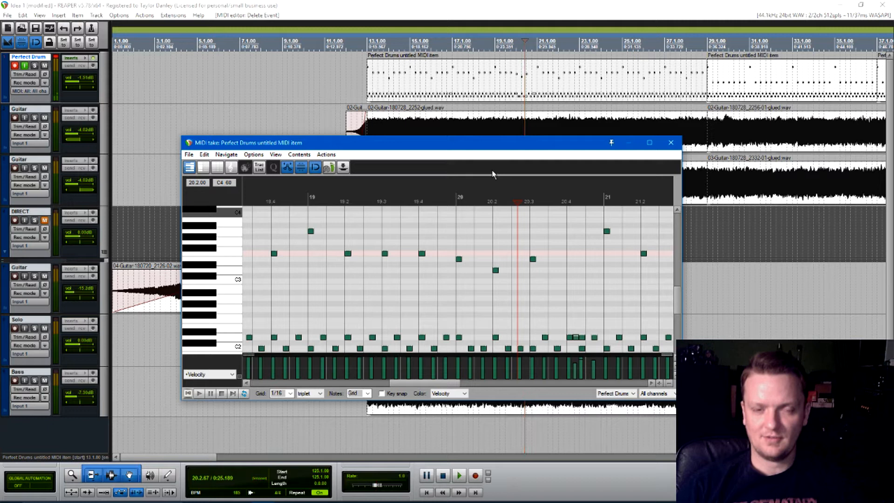
- Play measure 20 starting from beat 4 of measure 19
{"action": "left_click", "coordinate": [430, 277]}
{"action": "key", "text": "space"}
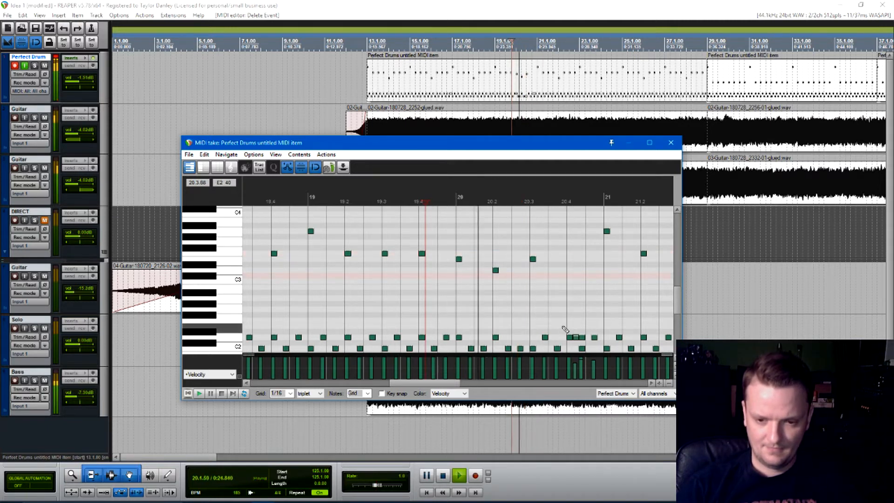
{"action": "key", "text": "space"}
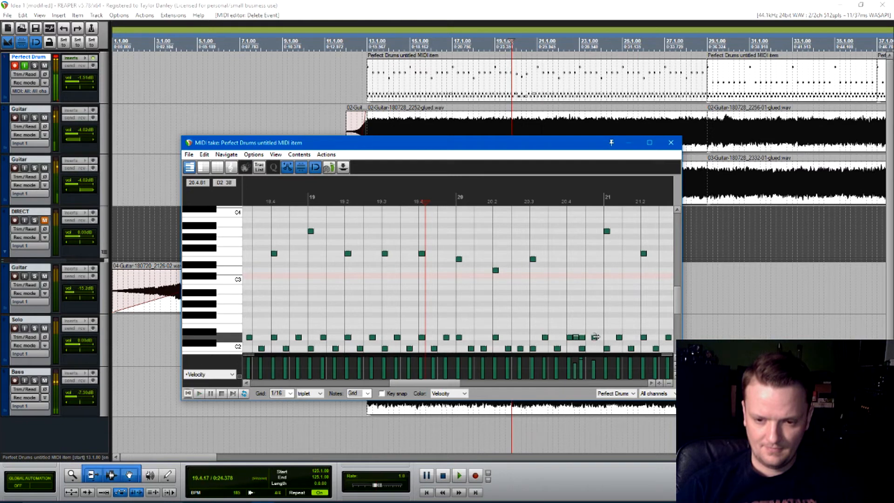
- Add D2 notes on the two remaining empty grid positions of beat 4 in measure 20, playing from beat 2 after the first one
{"action": "left_click", "coordinate": [589, 338]}
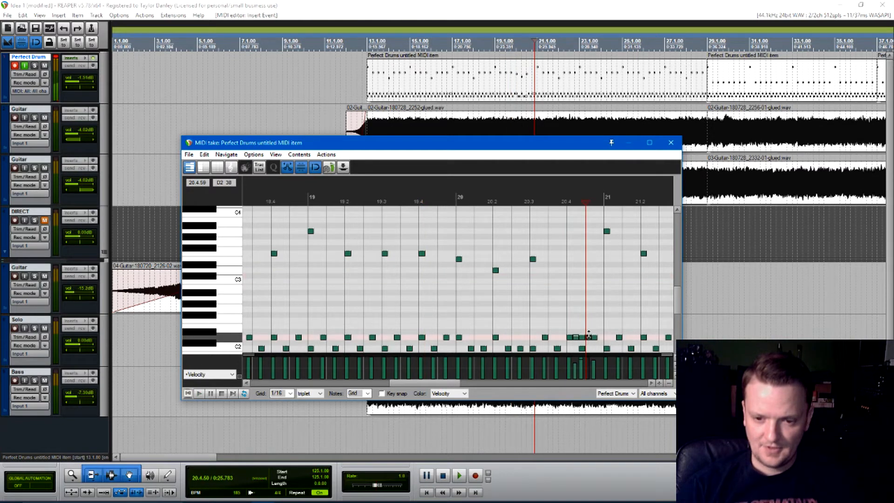
{"action": "left_click", "coordinate": [499, 301]}
{"action": "key", "text": "space"}
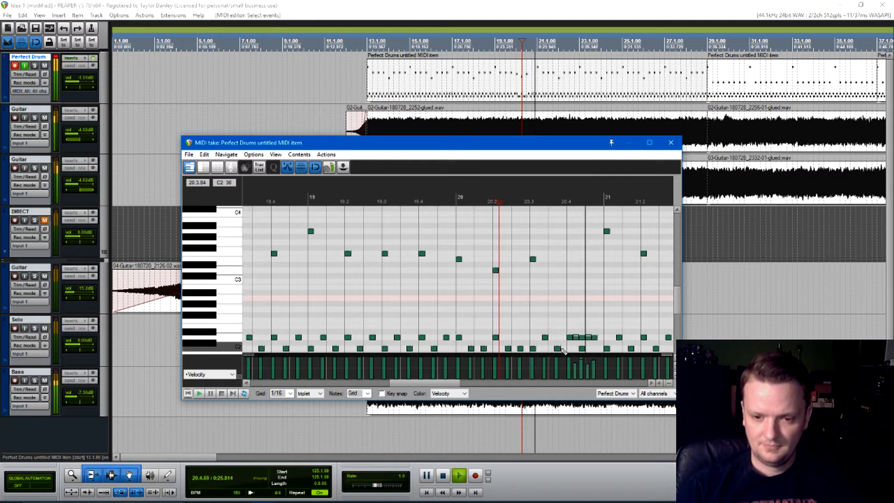
{"action": "key", "text": "space"}
{"action": "left_click", "coordinate": [600, 337]}
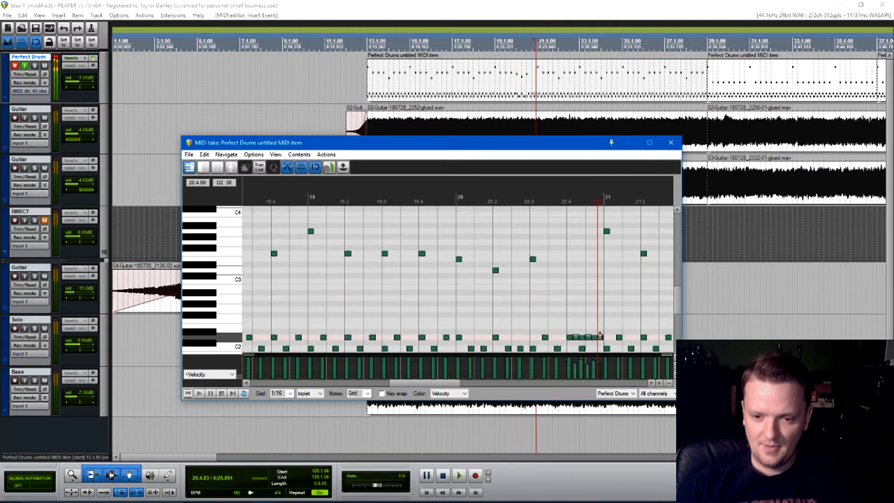
- Play the fill from just before beat 3 of measure 20 and adjust the velocity of a D2 note near the end of beat 4
{"action": "left_click", "coordinate": [524, 315]}
{"action": "key", "text": "space"}
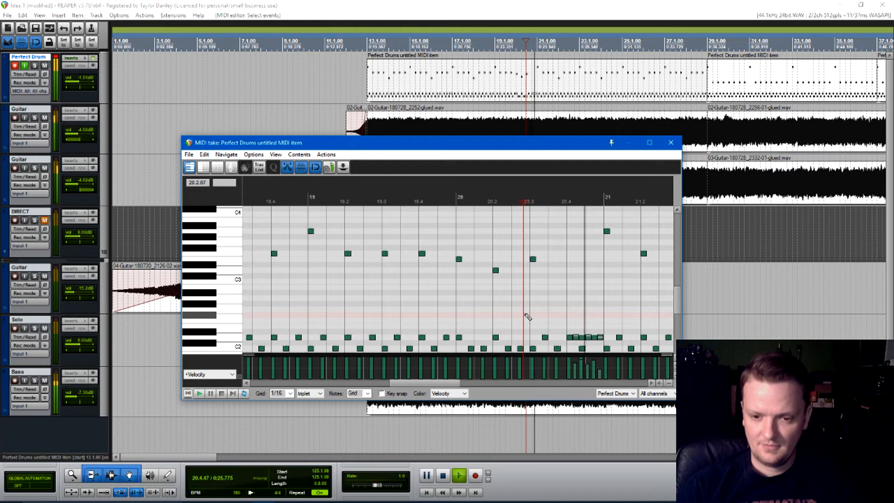
{"action": "key", "text": "space"}
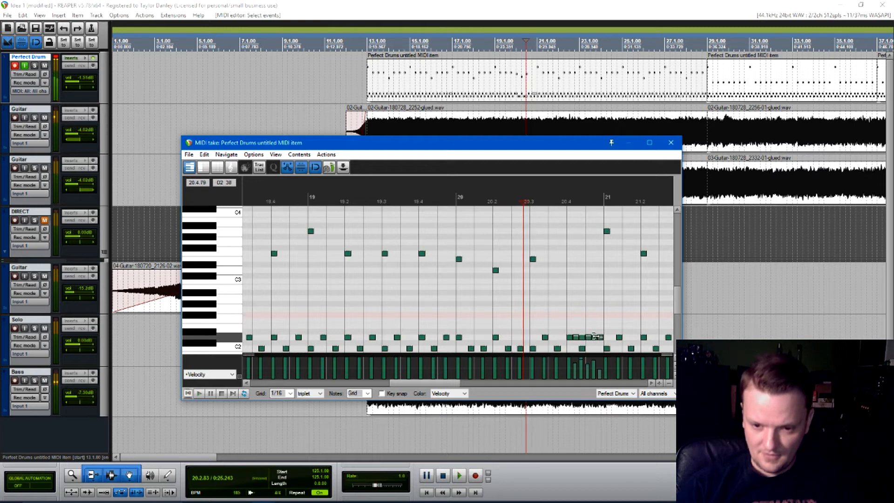
{"action": "left_click_drag", "start_coordinate": [595, 341], "coordinate": [595, 341]}
- Replay the adjusted fill from just before beat 3 of measure 20 and listen to how it leads into measure 21
{"action": "key", "text": "space"}
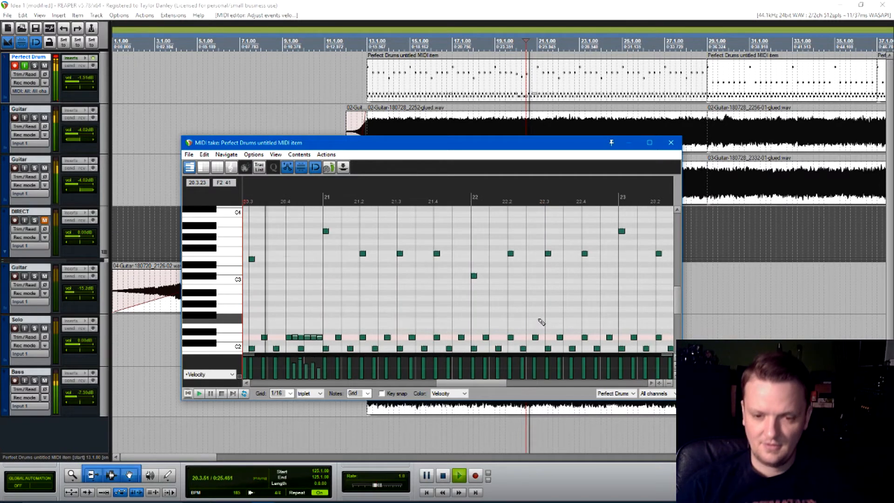
{"action": "key", "text": "space"}
{"action": "key", "text": "space"}
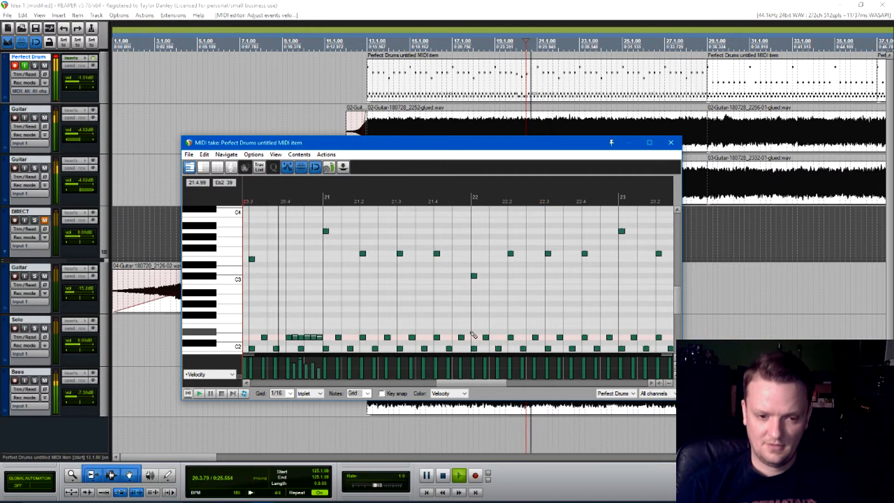
{"action": "key", "text": "space"}
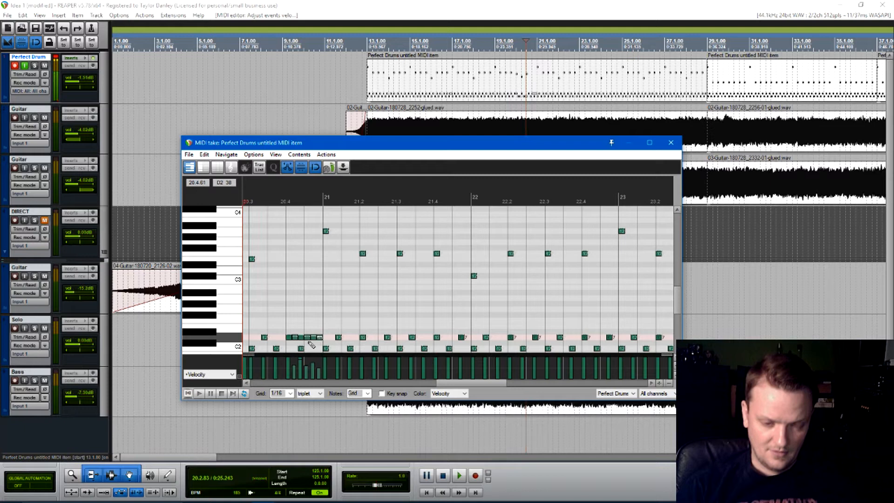
{"action": "key", "text": "space"}
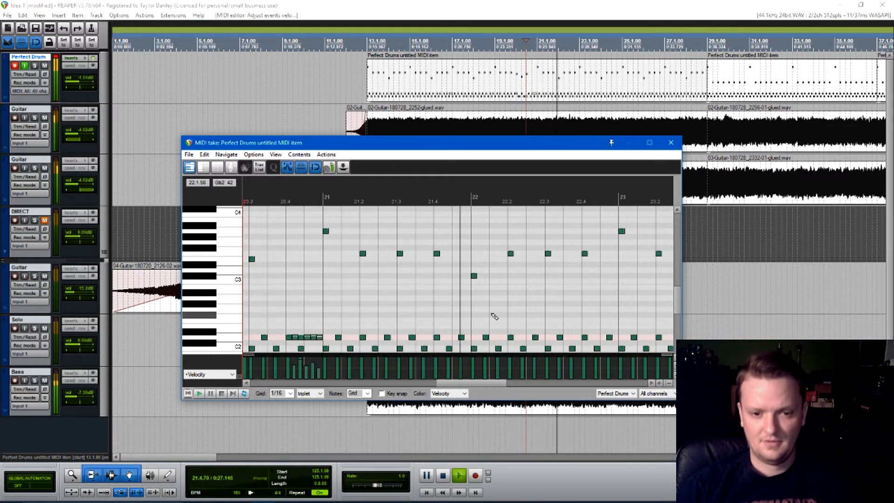
{"action": "key", "text": "space"}
- Play the drum part from the start of measure 13
{"action": "scroll", "coordinate": [491, 298], "scroll_direction": "down", "scroll_amount": 3}
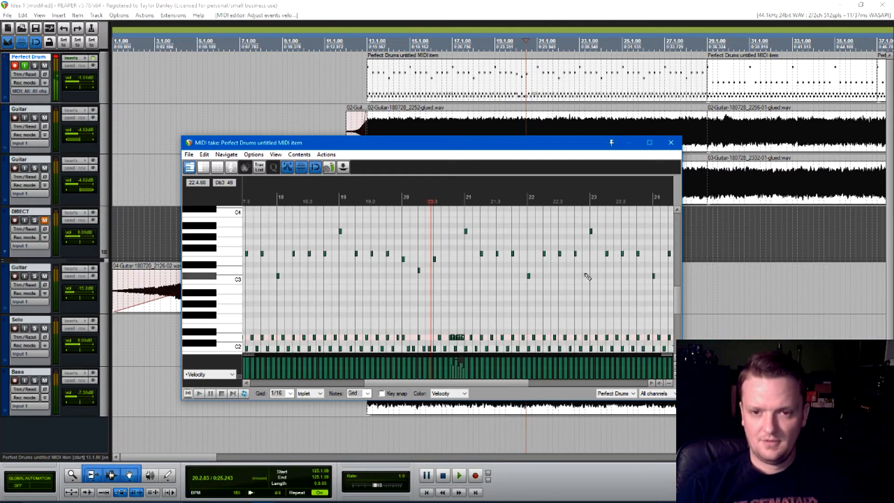
{"action": "scroll", "coordinate": [491, 254], "scroll_direction": "down", "scroll_amount": 1}
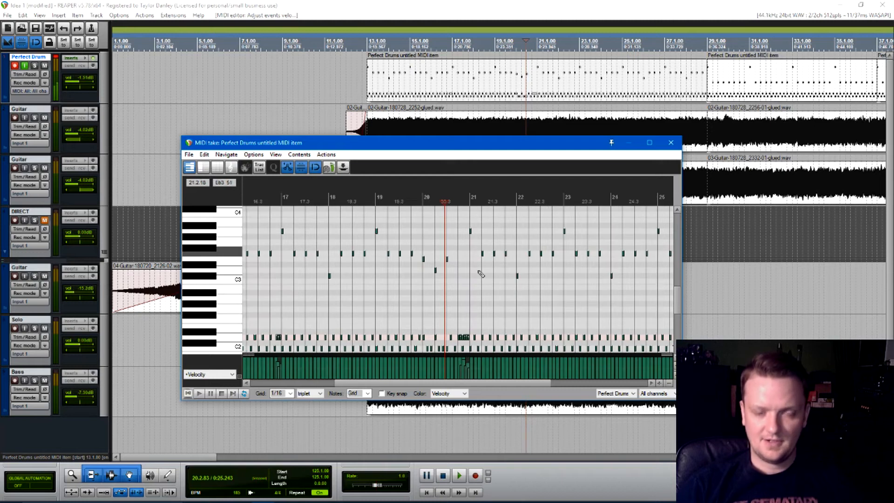
{"action": "left_click", "coordinate": [361, 300]}
{"action": "key", "text": "Home"}
{"action": "key", "text": "space"}
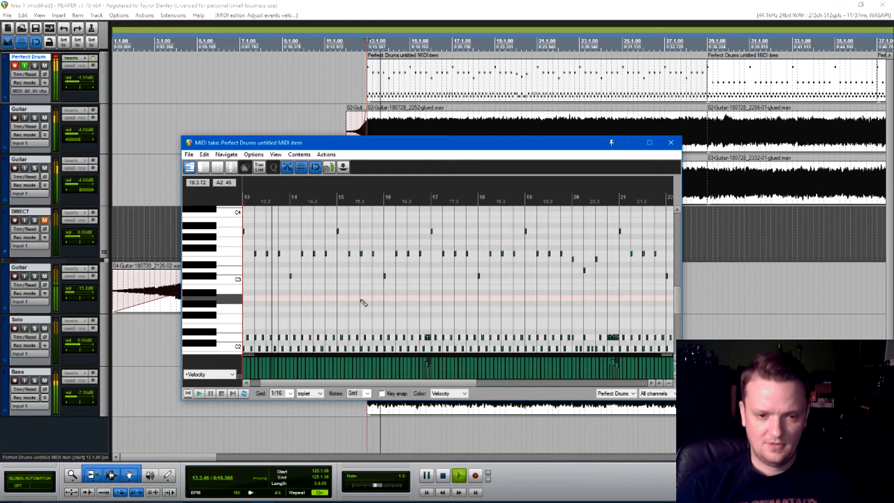
{"action": "key", "text": "space"}
- Lower the velocity of the D2 notes in measures 13 to 16 that precede the fill at the end of measure 16
{"action": "scroll", "coordinate": [380, 294], "scroll_direction": "down", "scroll_amount": 1}
{"action": "scroll", "coordinate": [381, 293], "scroll_direction": "up", "scroll_amount": 5}
{"action": "mouse_move", "coordinate": [270, 331]}
{"action": "left_mouse_down"}
{"action": "mouse_move", "coordinate": [579, 345]}
{"action": "mouse_move", "coordinate": [270, 339]}
{"action": "left_mouse_up"}
{"action": "left_click", "coordinate": [578, 339]}
{"action": "right_click", "coordinate": [579, 340]}
{"action": "left_click", "coordinate": [578, 326]}
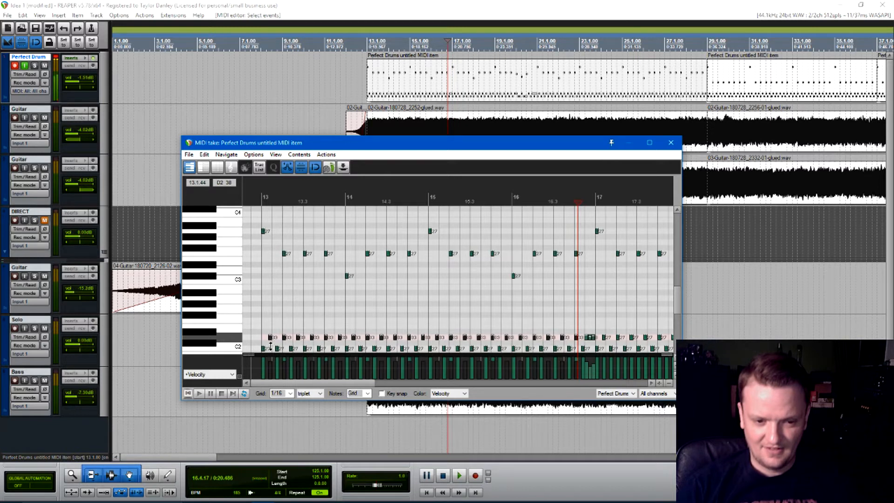
- Select the D2 notes from measure 17 up to the fill in measure 20 and lower their velocity
{"action": "scroll", "coordinate": [535, 314], "scroll_direction": "down", "scroll_amount": 2}
{"action": "left_click_drag", "start_coordinate": [553, 336], "coordinate": [528, 340]}
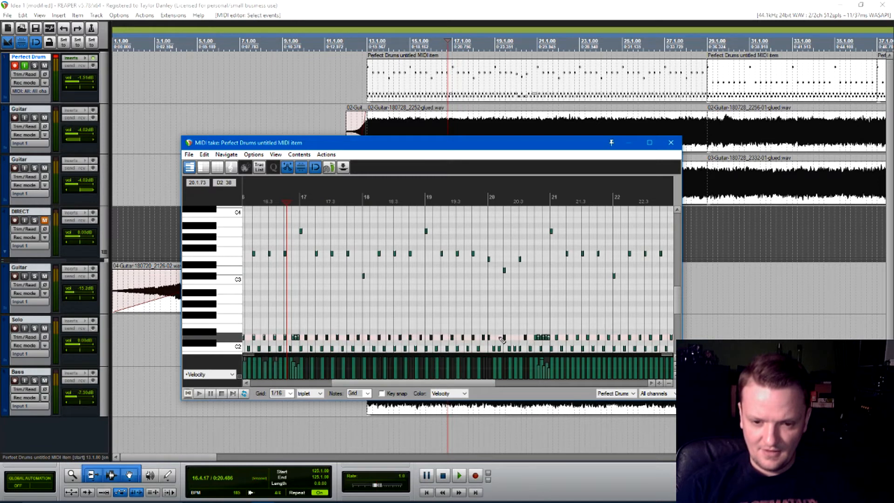
{"action": "scroll", "coordinate": [470, 340], "scroll_direction": "up", "scroll_amount": 2}
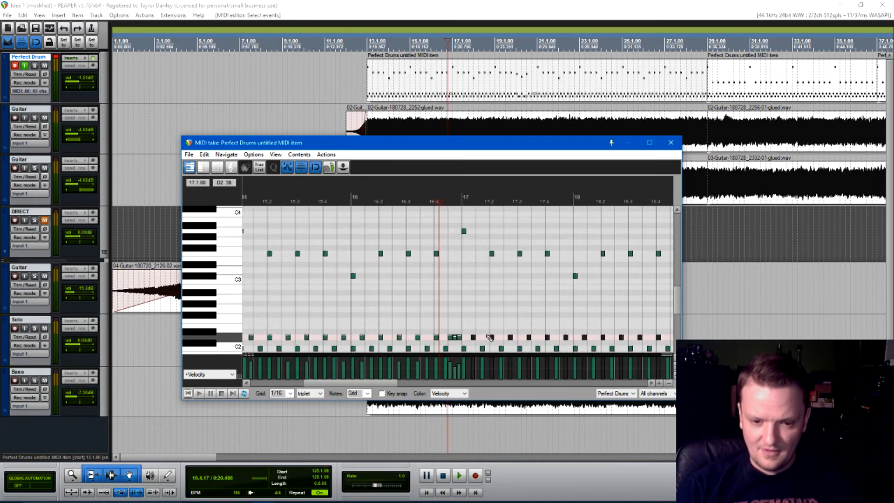
{"action": "left_click_drag", "start_coordinate": [492, 336], "coordinate": [492, 340]}
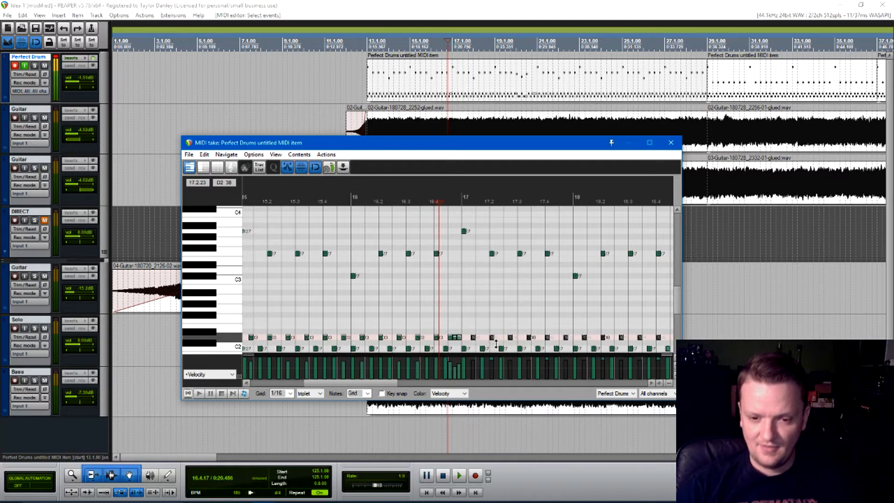
{"action": "left_click_drag", "start_coordinate": [496, 344], "coordinate": [497, 343]}
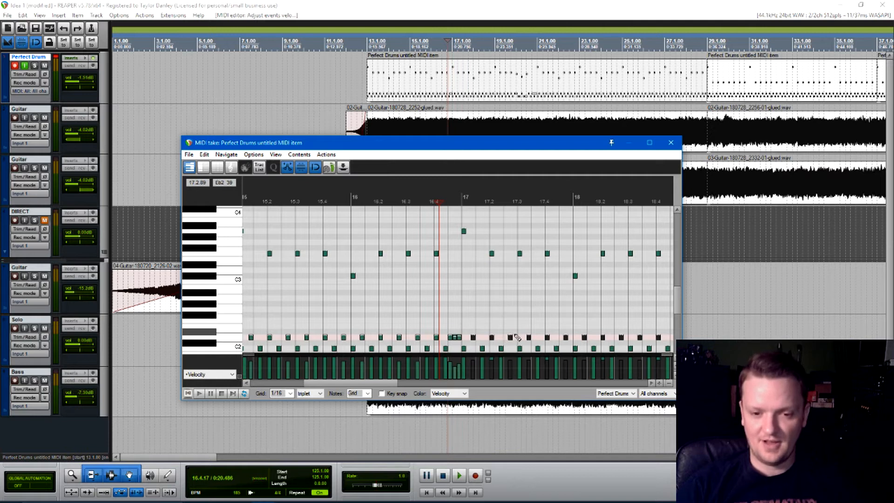
- Play the drum part from the start of measure 13 through measure 21 to check the softened D2 notes
{"action": "scroll", "coordinate": [517, 336], "scroll_direction": "down", "scroll_amount": 2}
{"action": "scroll", "coordinate": [517, 336], "scroll_direction": "down", "scroll_amount": 2}
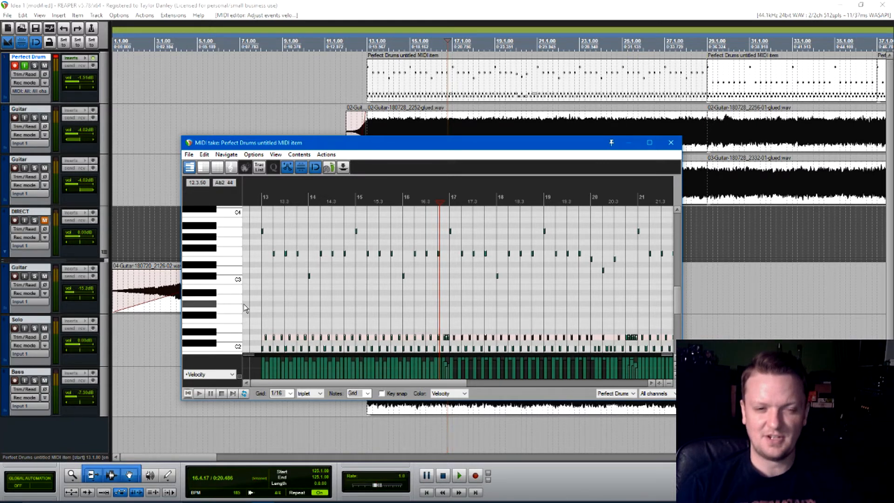
{"action": "left_click", "coordinate": [266, 271]}
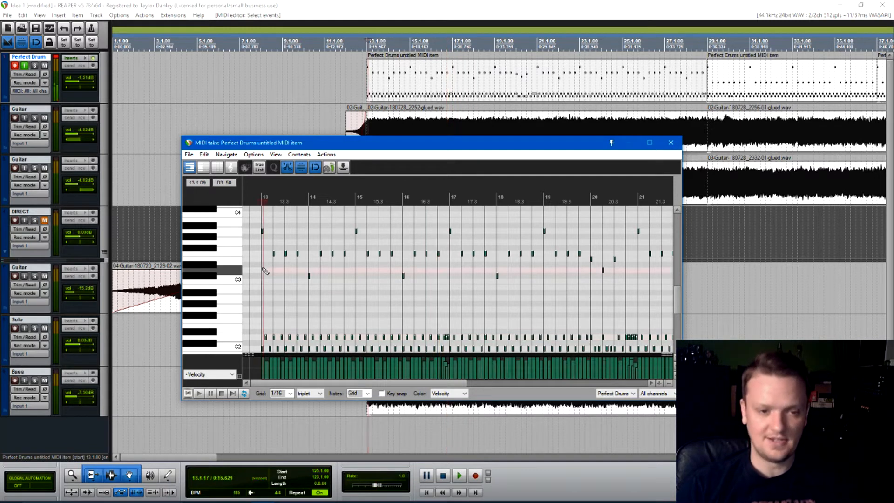
{"action": "key", "text": "space"}
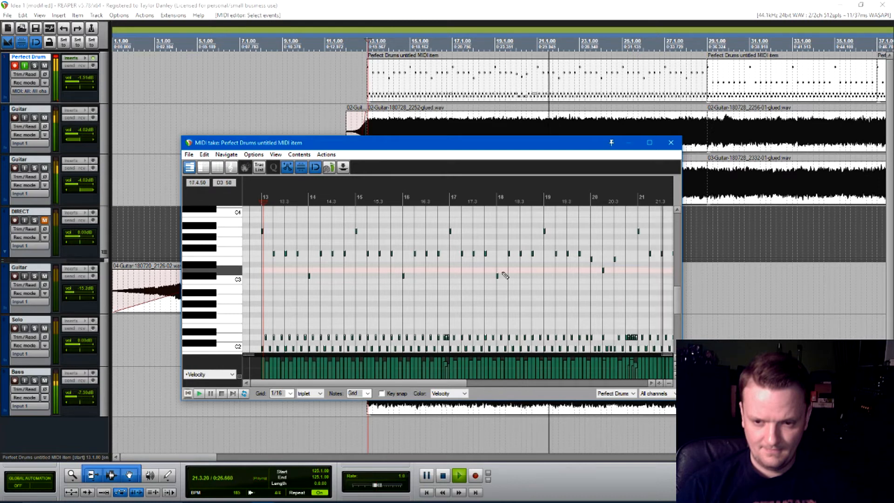
{"action": "key", "text": "space"}
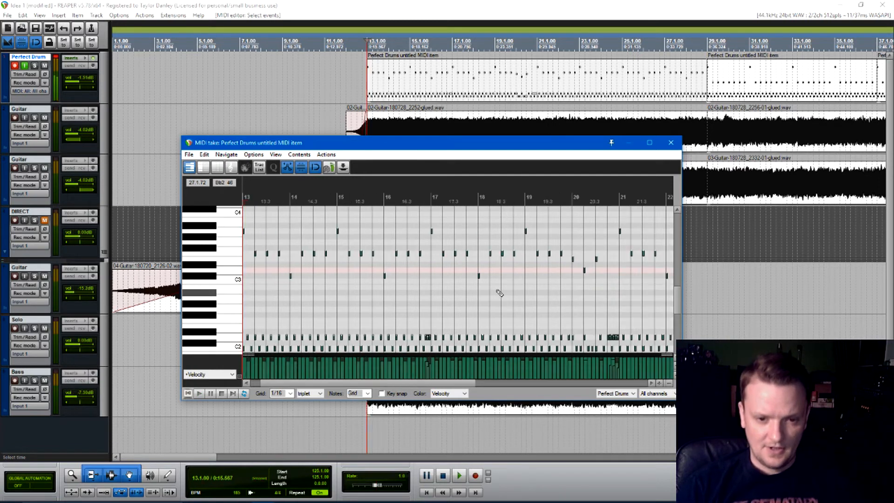
- Play the fill starting midway between beats 2 and 3 of measure 20
{"action": "left_click", "coordinate": [591, 292]}
{"action": "key", "text": "space"}
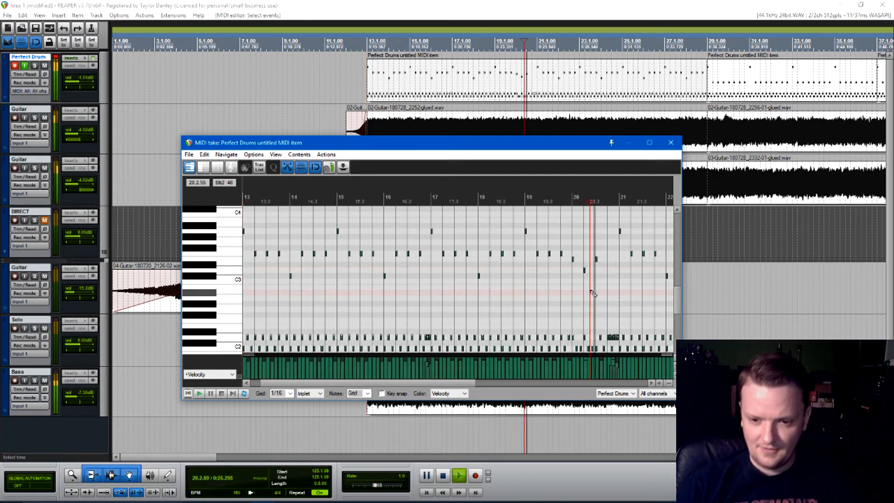
{"action": "key", "text": "space"}
- Add a D2 note on beat 1 of measure 21 and delete all D2 notes after it through measure 28
{"action": "left_click", "coordinate": [621, 314]}
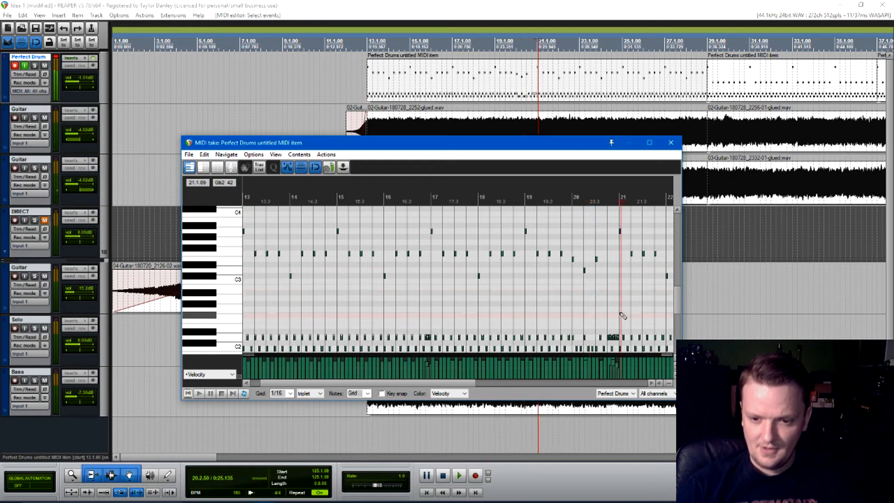
{"action": "scroll", "coordinate": [621, 314], "scroll_direction": "up", "scroll_amount": 4}
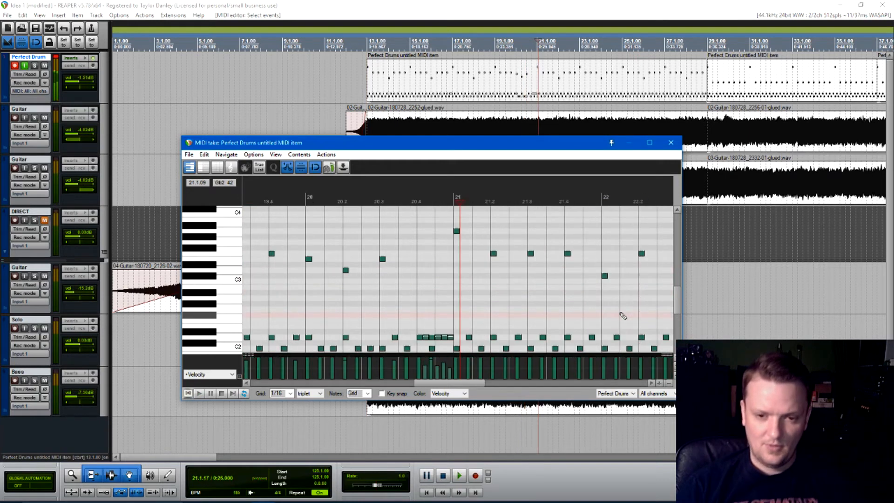
{"action": "left_click", "coordinate": [458, 338]}
{"action": "scroll", "coordinate": [469, 330], "scroll_direction": "down", "scroll_amount": 1}
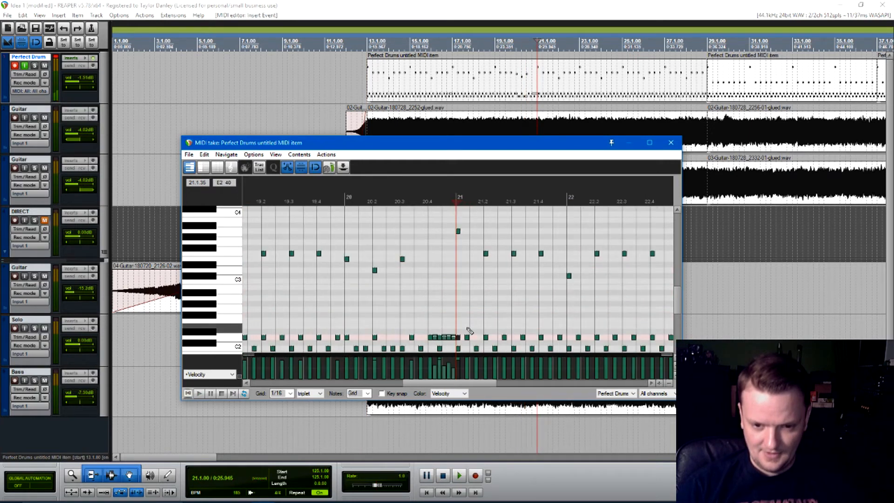
{"action": "left_click_drag", "start_coordinate": [464, 327], "coordinate": [407, 344]}
{"action": "key", "text": "Delete"}
{"action": "scroll", "coordinate": [459, 337], "scroll_direction": "down", "scroll_amount": 5}
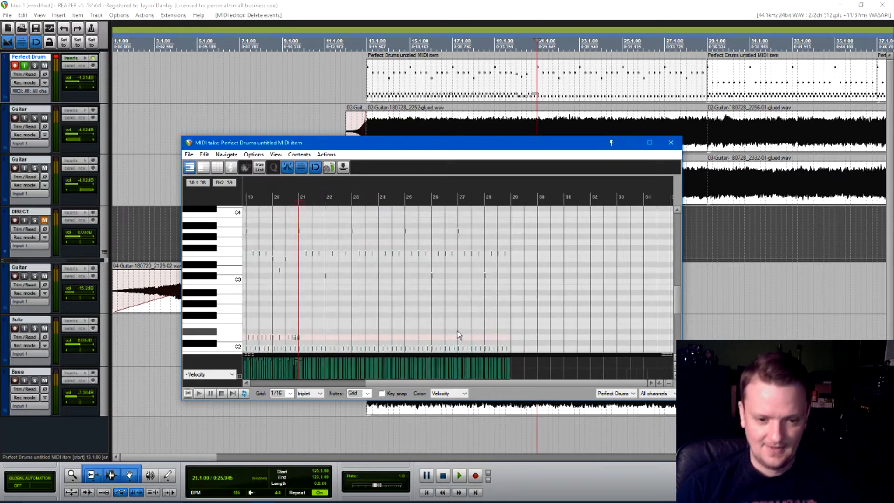
- Add five D2 notes after beat 1 of measure 21, one on every second grid position up to just before beat 3
{"action": "scroll", "coordinate": [387, 340], "scroll_direction": "up", "scroll_amount": 6}
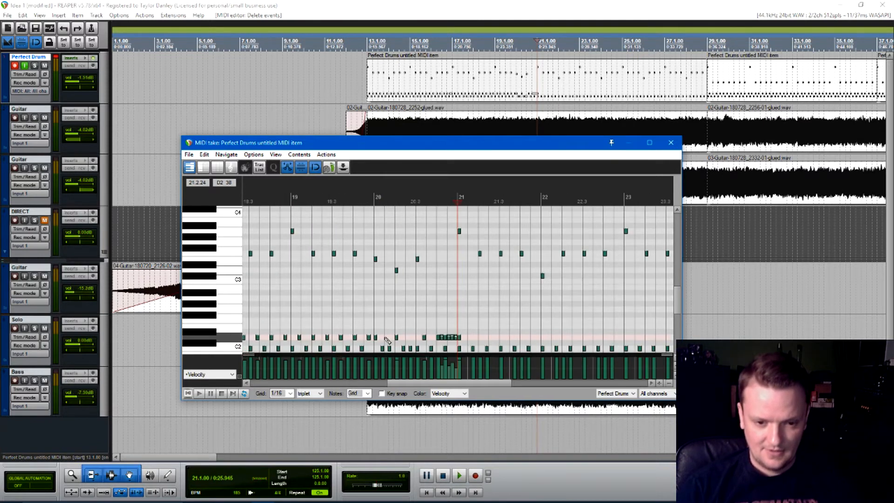
{"action": "left_click", "coordinate": [480, 337]}
{"action": "left_click", "coordinate": [492, 337]}
{"action": "left_click", "coordinate": [511, 337]}
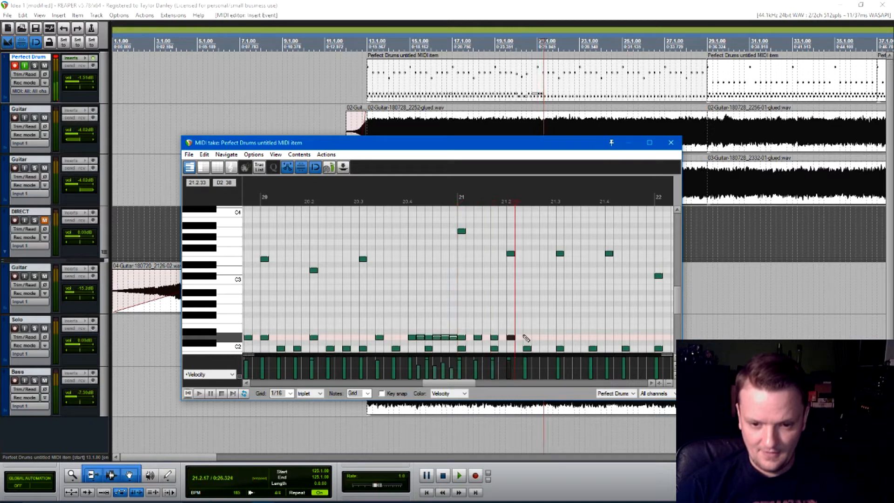
{"action": "left_click", "coordinate": [527, 337]}
{"action": "left_click", "coordinate": [544, 338]}
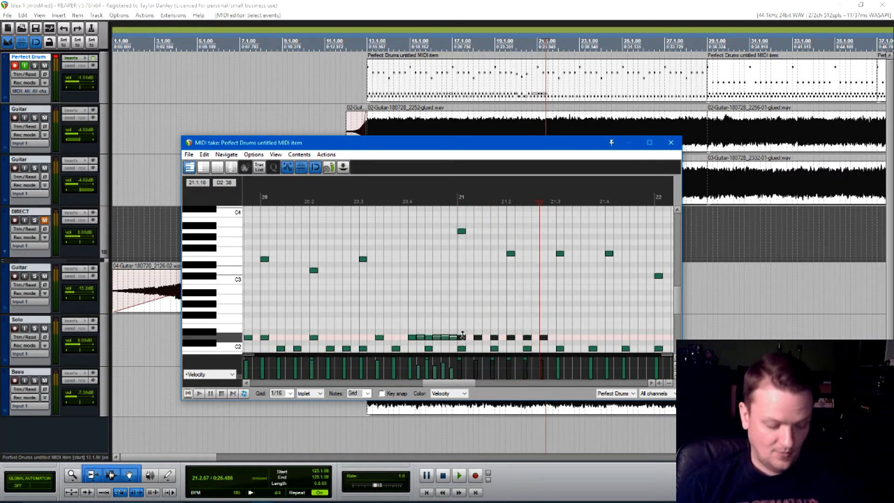
- Copy the six D2 notes of beats 1 and 2 in measure 21 and paste them repeatedly from beat 3 through measure 28
{"action": "left_click", "coordinate": [560, 338]}
{"action": "key", "text": "ctrl+v"}
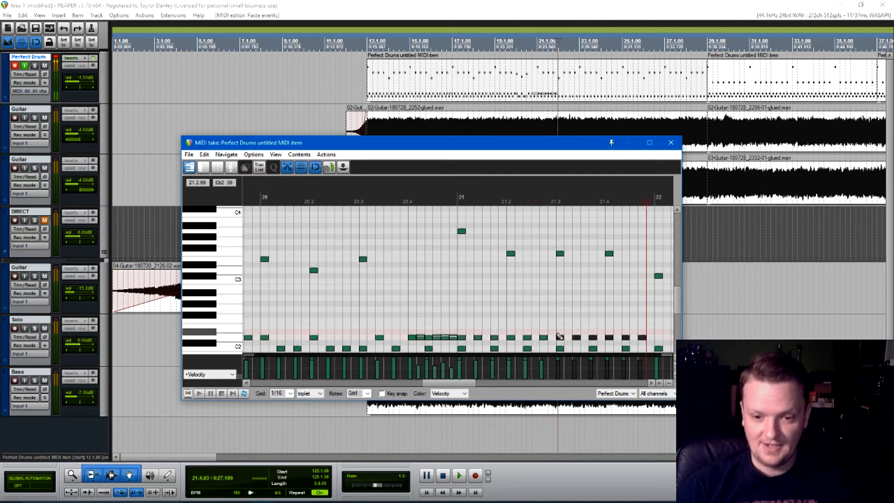
{"action": "key", "text": "ctrl+v"}
{"action": "key", "text": "ctrl+v"}
{"action": "key", "text": "ctrl+v"}
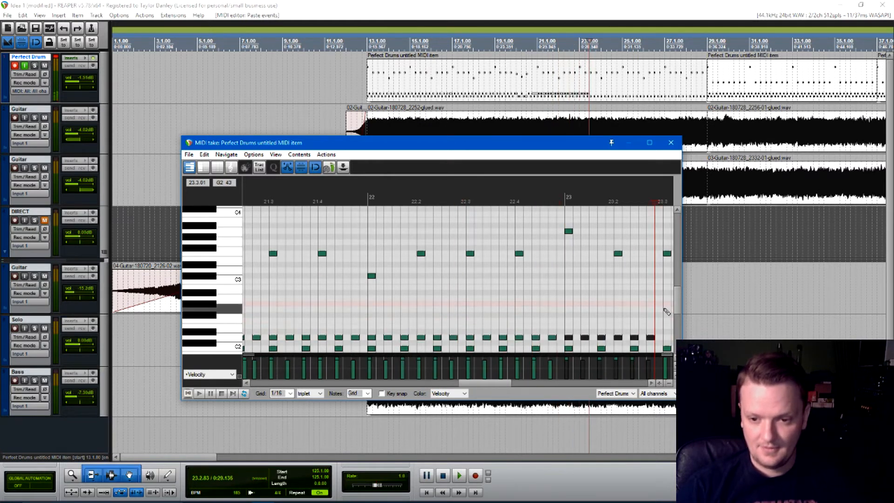
{"action": "key", "text": "ctrl+v"}
{"action": "key", "text": "ctrl+v"}
{"action": "key", "text": "ctrl+v"}
{"action": "key", "text": "ctrl+v"}
{"action": "key", "text": "ctrl+v"}
{"action": "key", "text": "ctrl+v"}
{"action": "key", "text": "ctrl+v"}
{"action": "key", "text": "ctrl+v"}
{"action": "key", "text": "ctrl+v"}
{"action": "key", "text": "ctrl+v"}
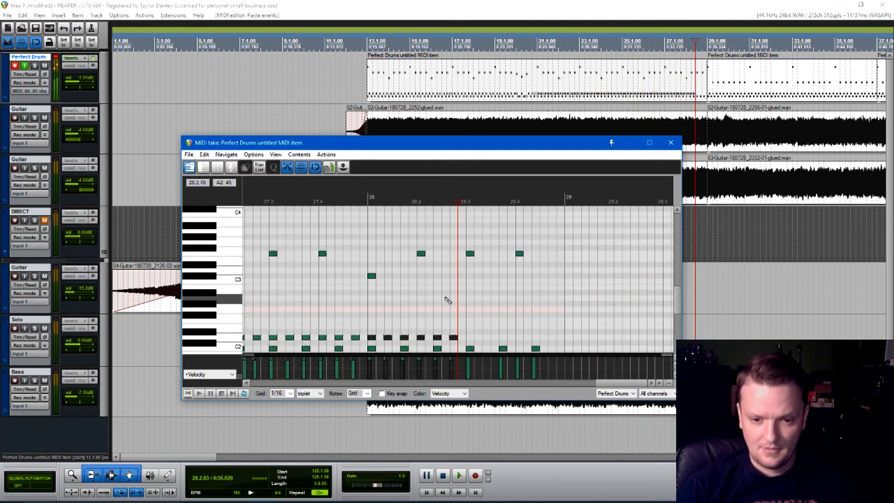
{"action": "key", "text": "ctrl+v"}
- Play the repeated D2 pattern starting around beat 3 of measure 20
{"action": "scroll", "coordinate": [469, 299], "scroll_direction": "down", "scroll_amount": 8}
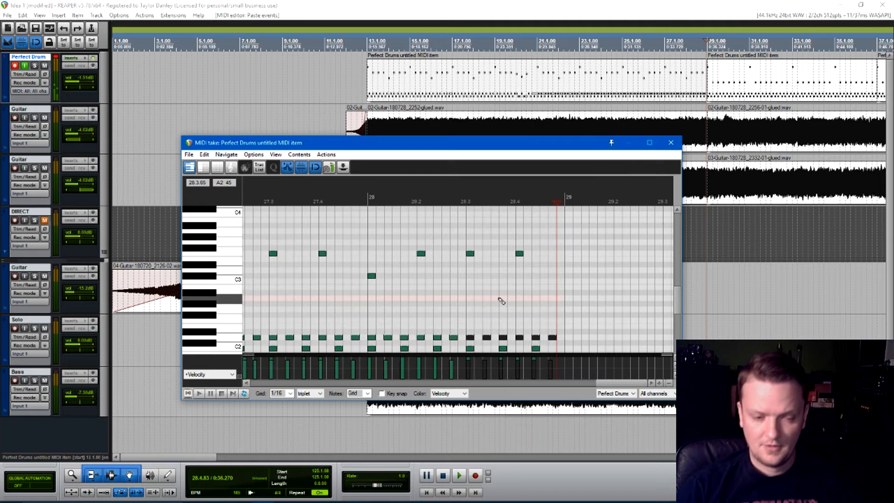
{"action": "scroll", "coordinate": [492, 301], "scroll_direction": "down", "scroll_amount": 2}
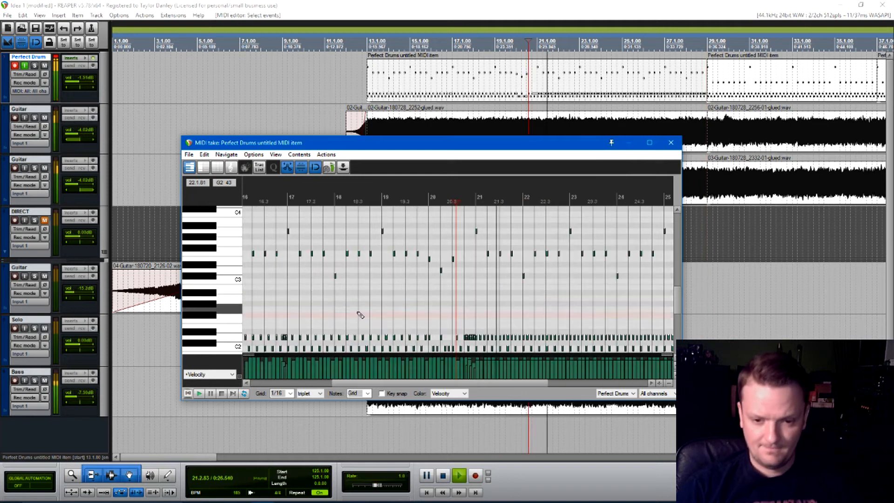
{"action": "scroll", "coordinate": [431, 310], "scroll_direction": "down", "scroll_amount": 3}
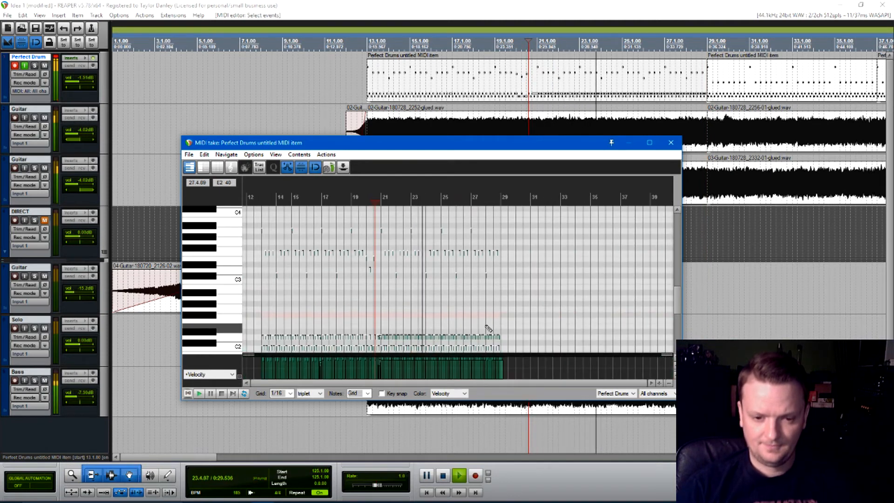
{"action": "key", "text": "space"}
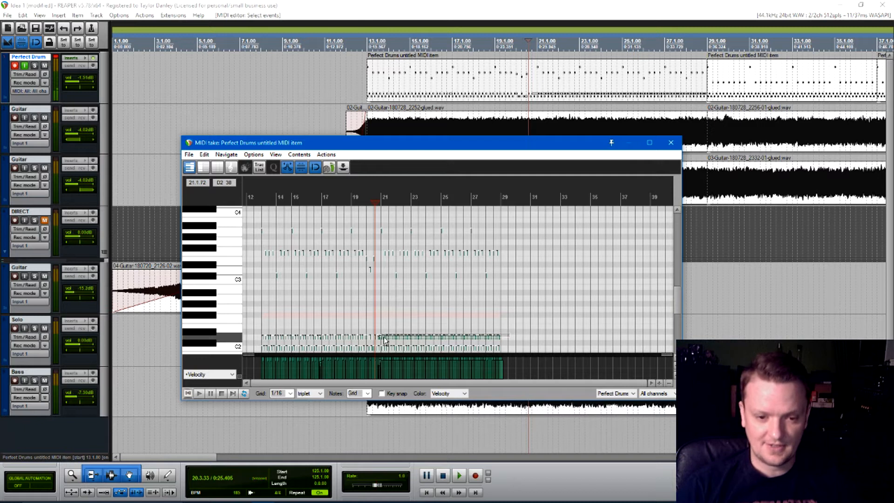
- Lower the velocity of the selected D2 notes from measure 21 through measure 28
{"action": "scroll", "coordinate": [480, 295], "scroll_direction": "up", "scroll_amount": 5}
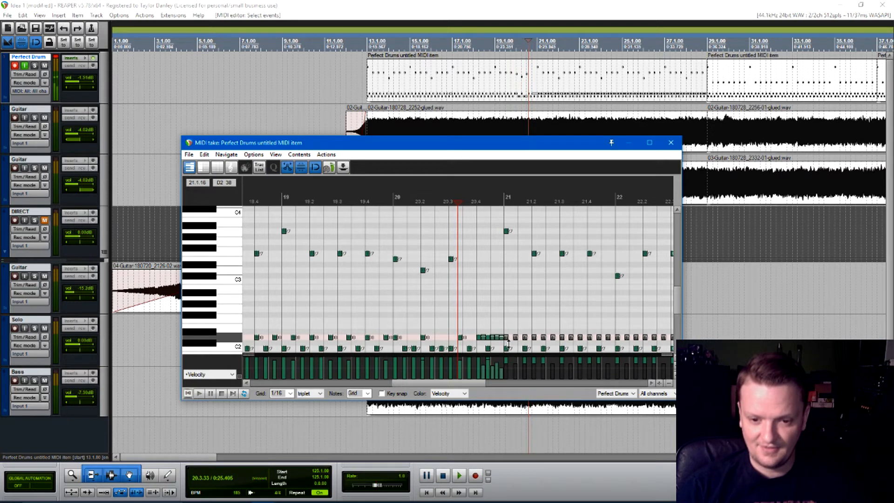
{"action": "left_click_drag", "start_coordinate": [508, 345], "coordinate": [508, 346]}
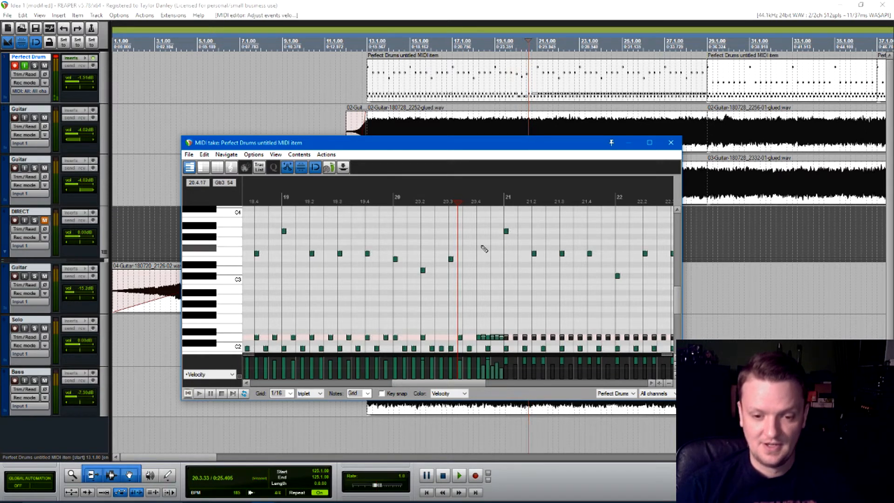
- Play back the softened D2 pattern from beat 3 of measure 20 and again from the start of measure 21
{"action": "key", "text": "space"}
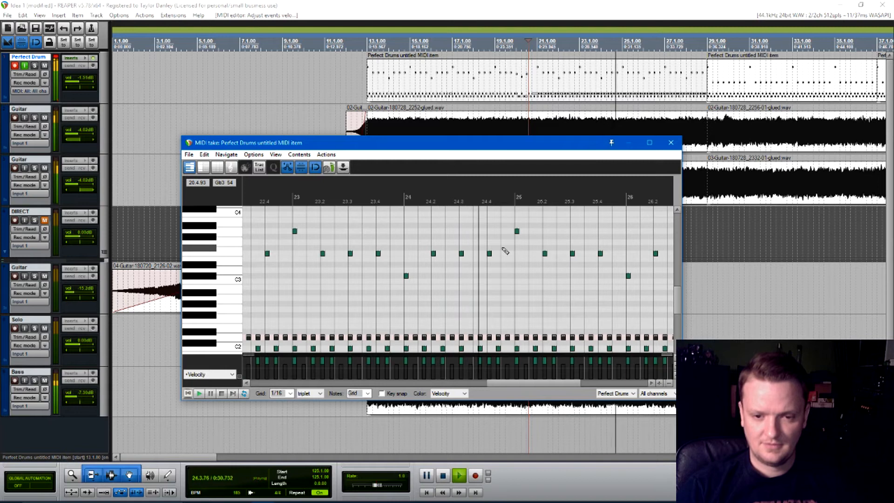
{"action": "key", "text": "space"}
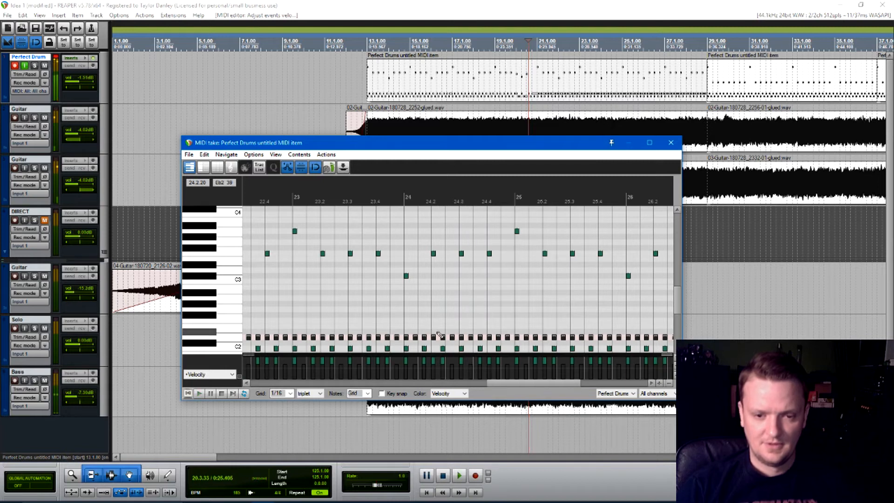
{"action": "scroll", "coordinate": [372, 312], "scroll_direction": "down", "scroll_amount": 5}
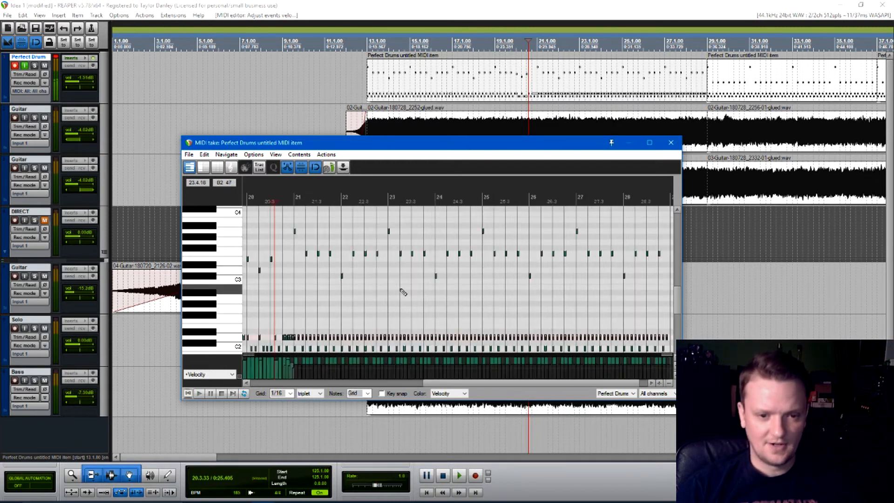
{"action": "left_click", "coordinate": [383, 278]}
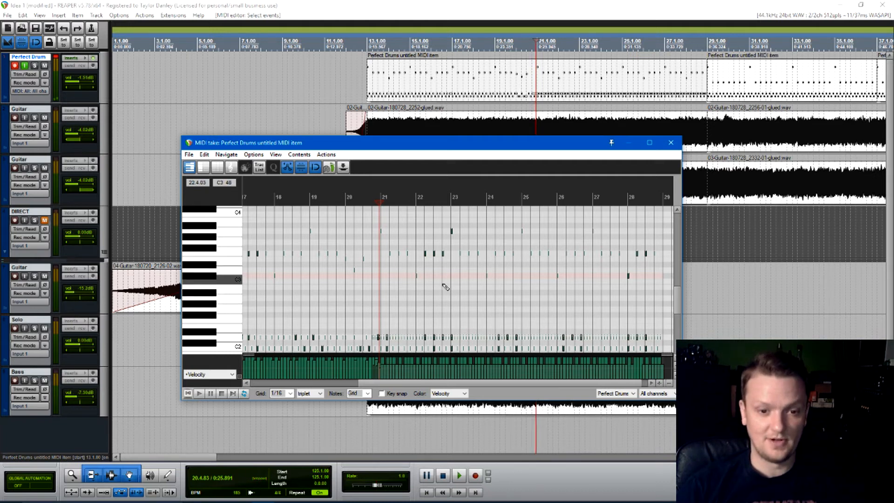
{"action": "scroll", "coordinate": [444, 286], "scroll_direction": "down", "scroll_amount": 2}
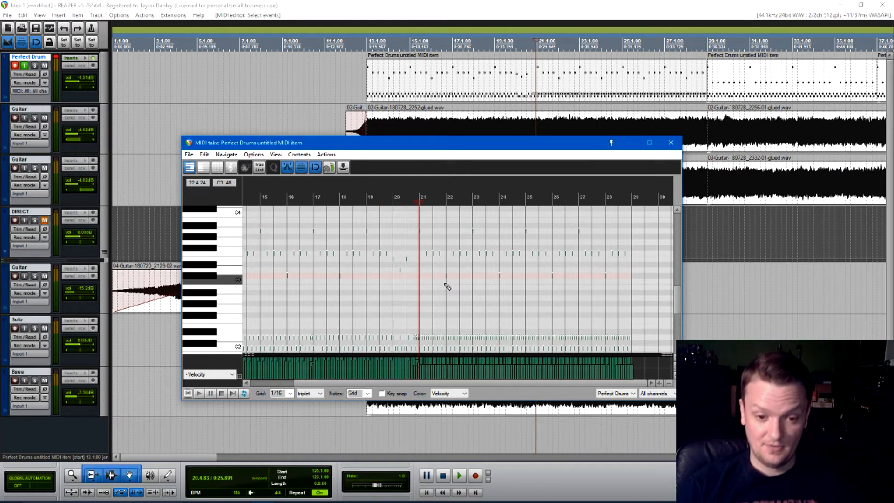
{"action": "scroll", "coordinate": [447, 287], "scroll_direction": "up", "scroll_amount": 3}
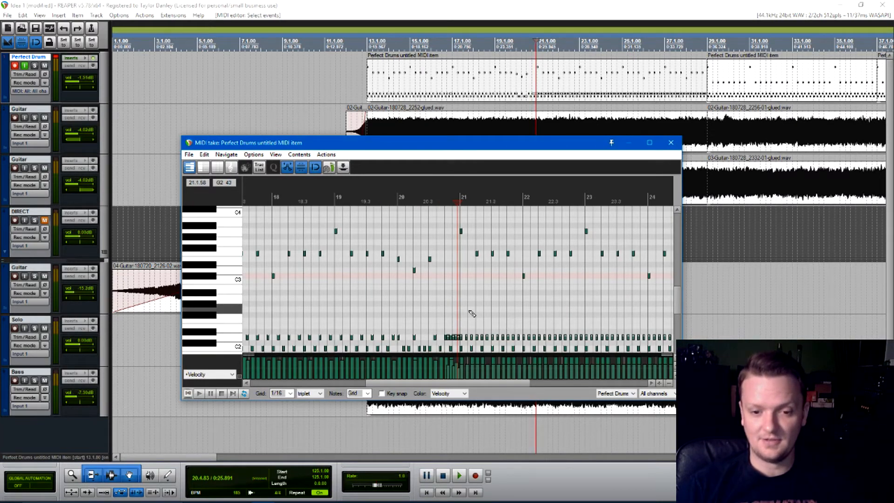
{"action": "key", "text": "space"}
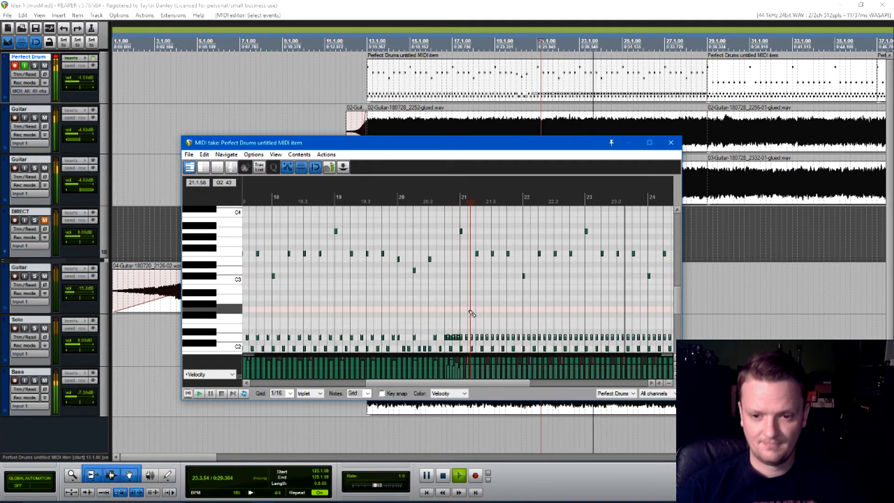
{"action": "key", "text": "space"}
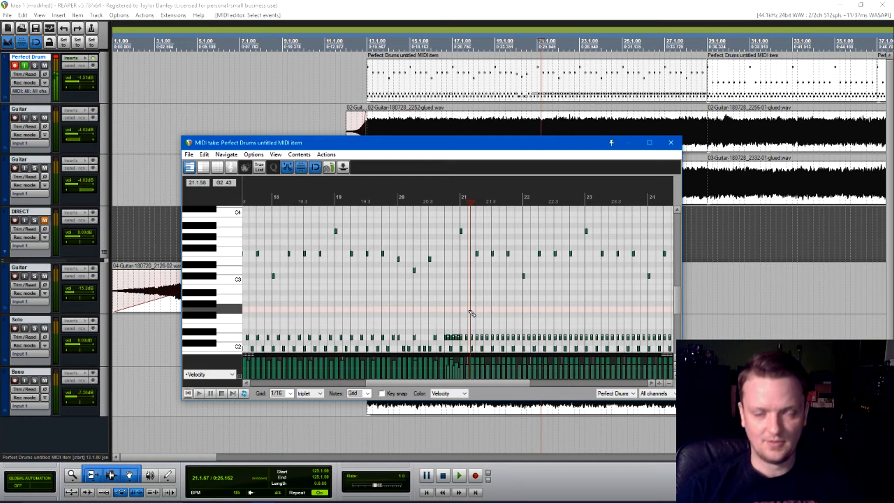
- Lower the three F3 notes of measure 21 to E3 and those of measure 22 to D3, and play them from measure 21
{"action": "scroll", "coordinate": [549, 315], "scroll_direction": "up", "scroll_amount": 3}
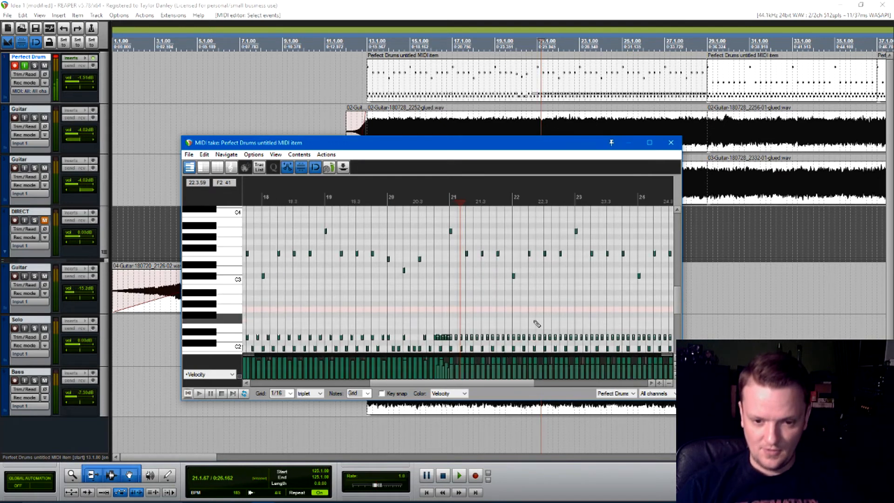
{"action": "scroll", "coordinate": [536, 324], "scroll_direction": "up", "scroll_amount": 2}
{"action": "left_click", "coordinate": [441, 270]}
{"action": "key", "text": "space"}
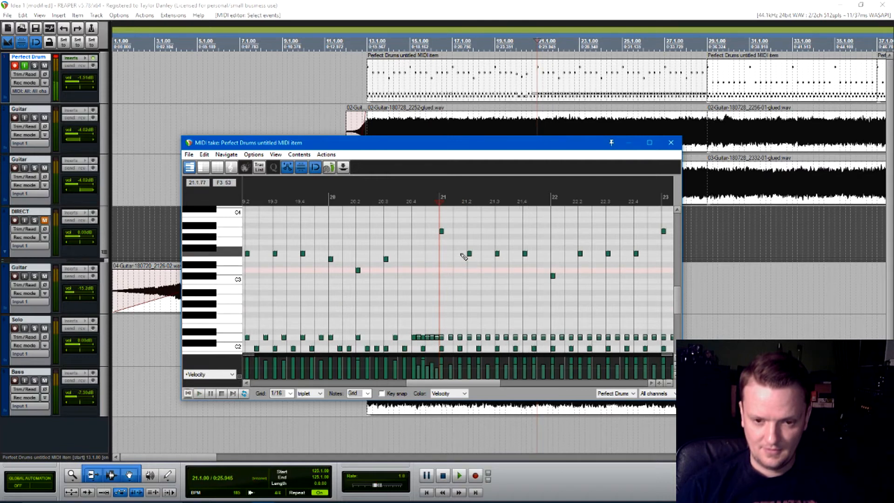
{"action": "left_click_drag", "start_coordinate": [535, 257], "coordinate": [526, 261]}
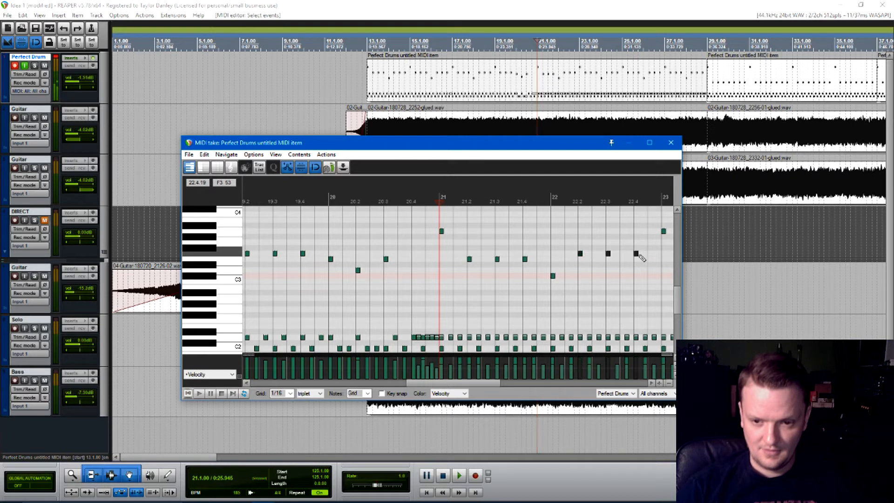
{"action": "left_click_drag", "start_coordinate": [637, 257], "coordinate": [638, 274]}
{"action": "key", "text": "space"}
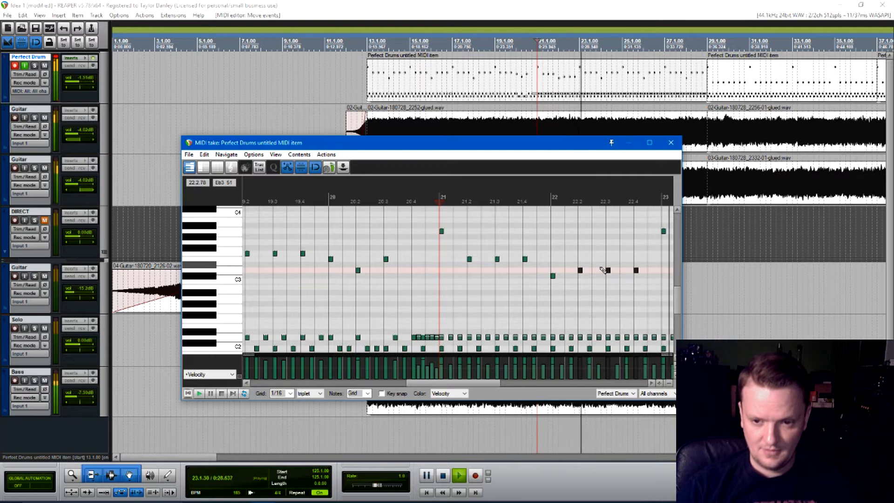
{"action": "key", "text": "space"}
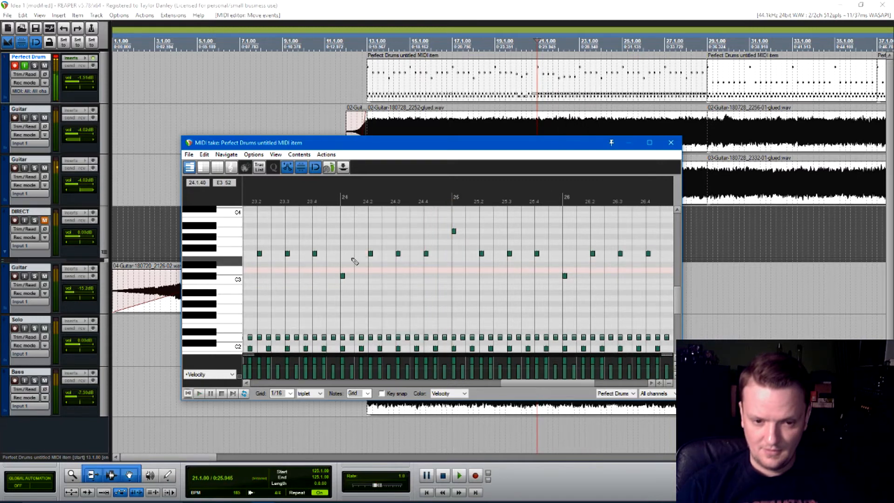
- Lower the three F3 notes of measure 23 to E3 and play back the phrase from measure 21
{"action": "left_click_drag", "start_coordinate": [257, 251], "coordinate": [298, 254]}
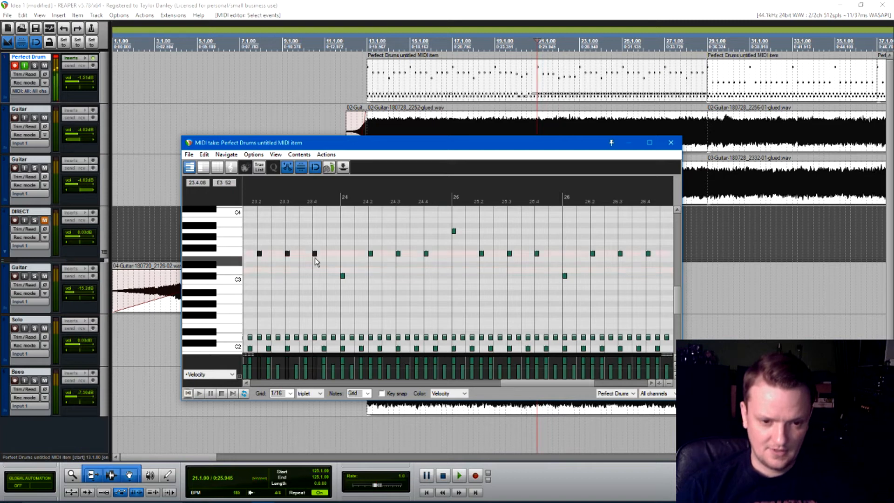
{"action": "key", "text": "space"}
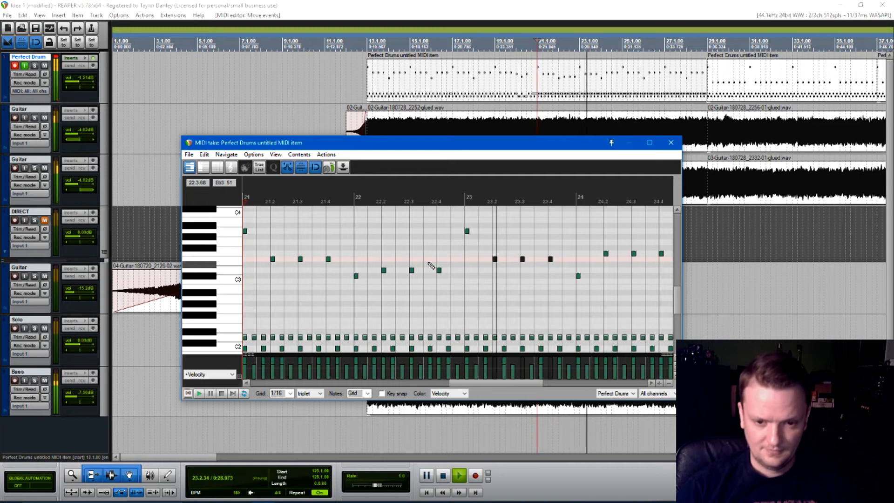
{"action": "key", "text": "space"}
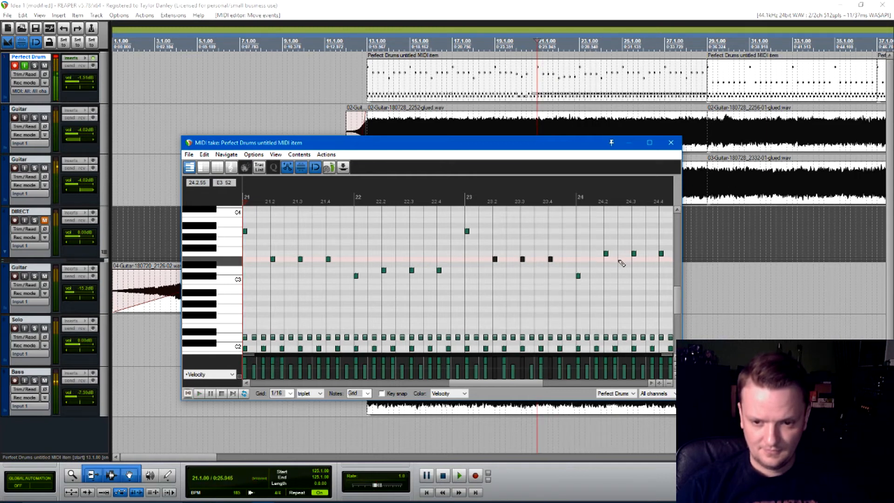
- Add three F3 notes in measure 24, one halfway after each of the existing notes on beats 2, 3 and 4
{"action": "left_click", "coordinate": [623, 254]}
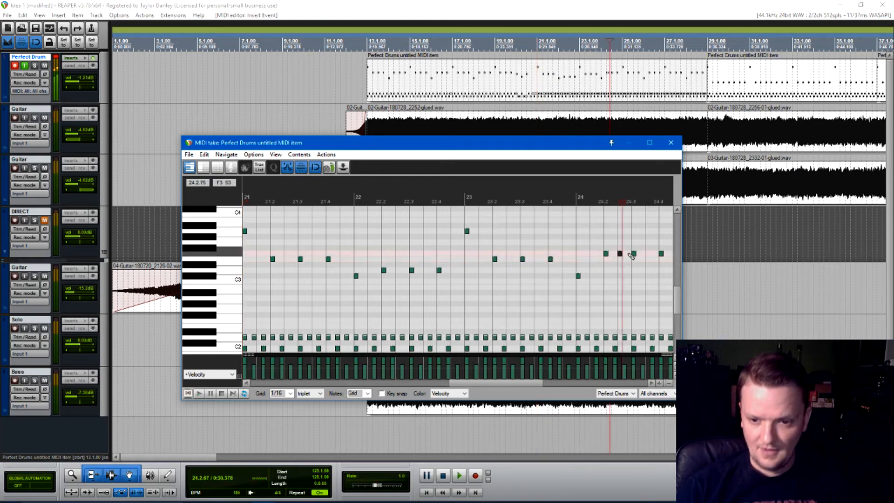
{"action": "left_click", "coordinate": [649, 254]}
{"action": "scroll", "coordinate": [650, 256], "scroll_direction": "down", "scroll_amount": 2}
{"action": "left_click", "coordinate": [574, 252]}
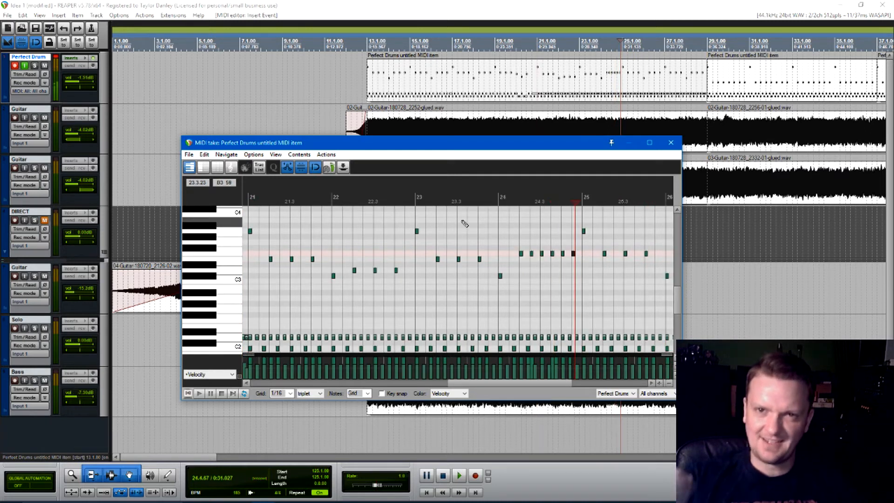
- Play the F3 fill of measure 24, first from beat 2 of measure 23 and again from beat 2 of measure 24
{"action": "key", "text": "space"}
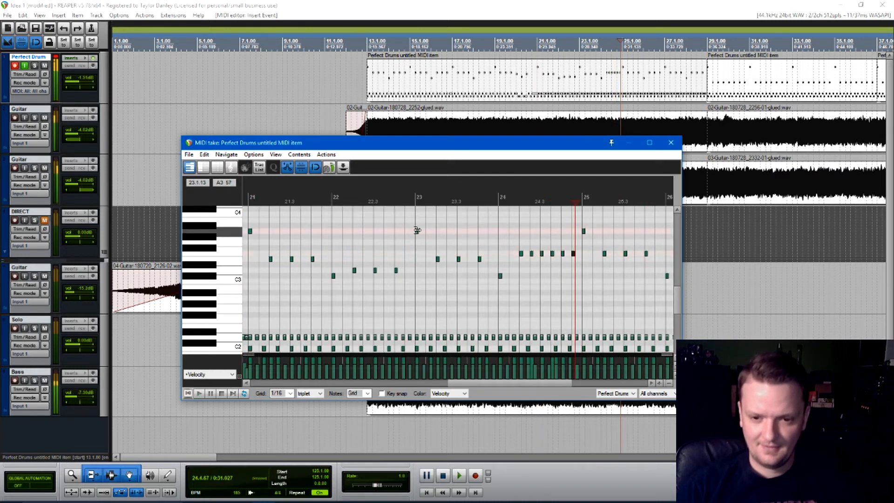
{"action": "left_click", "coordinate": [438, 242]}
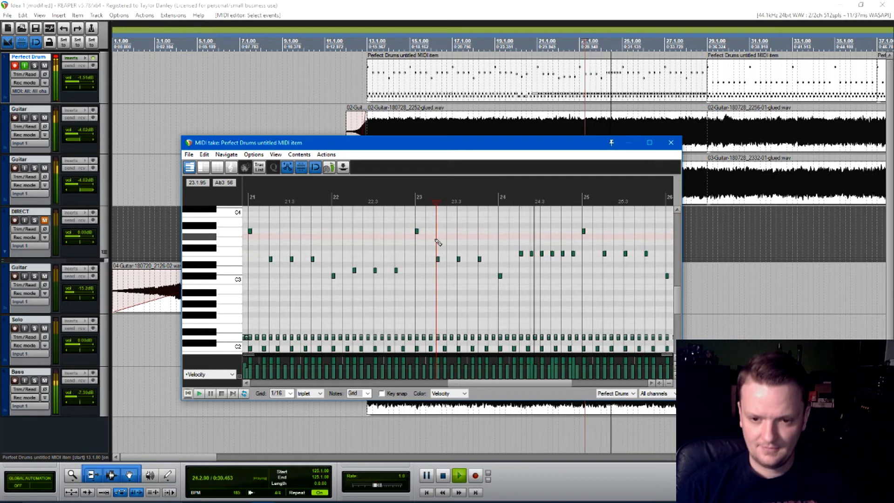
{"action": "key", "text": "space"}
{"action": "scroll", "coordinate": [535, 251], "scroll_direction": "up", "scroll_amount": 2}
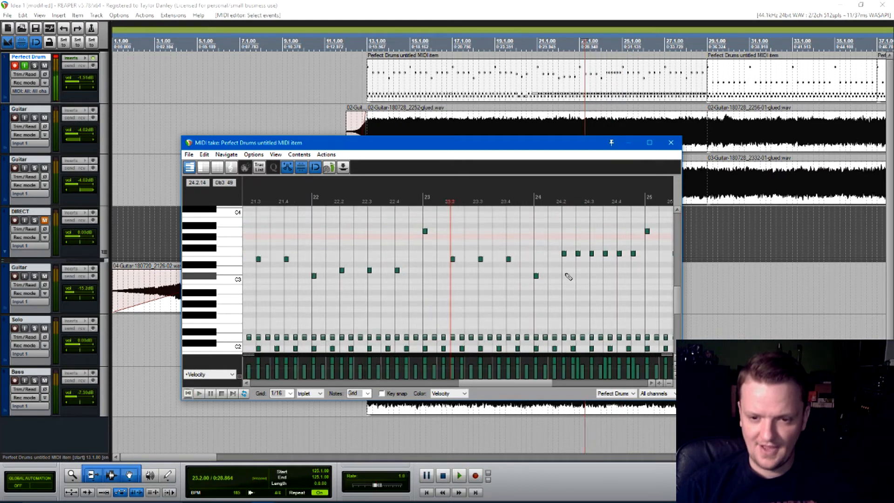
{"action": "scroll", "coordinate": [555, 274], "scroll_direction": "right", "scroll_amount": 4}
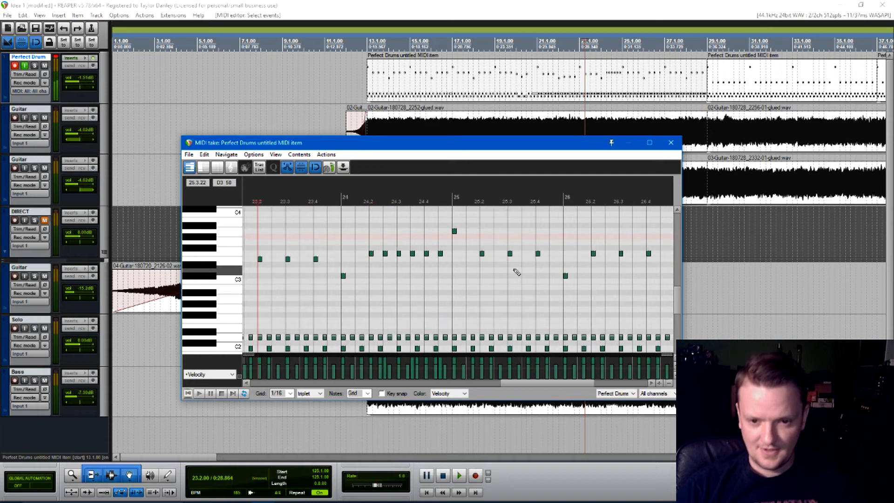
{"action": "left_click", "coordinate": [370, 260]}
{"action": "key", "text": "space"}
{"action": "scroll", "coordinate": [429, 261], "scroll_direction": "up", "scroll_amount": 2}
{"action": "scroll", "coordinate": [429, 260], "scroll_direction": "down", "scroll_amount": 1}
{"action": "key", "text": "space"}
{"action": "scroll", "coordinate": [432, 263], "scroll_direction": "up", "scroll_amount": 1}
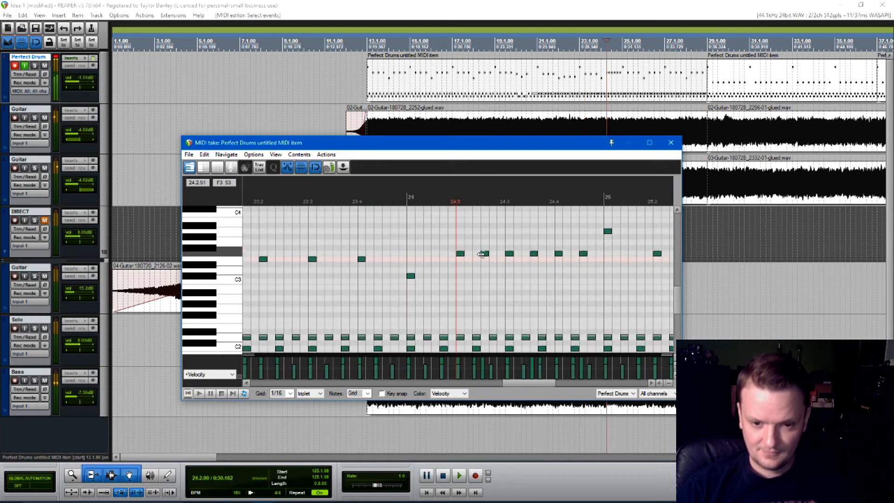
- Rework the F3 fill of measure 24 into eight evenly spaced triplet notes, three per beat from beat 2, and play it
{"action": "left_click_drag", "start_coordinate": [483, 252], "coordinate": [576, 254]}
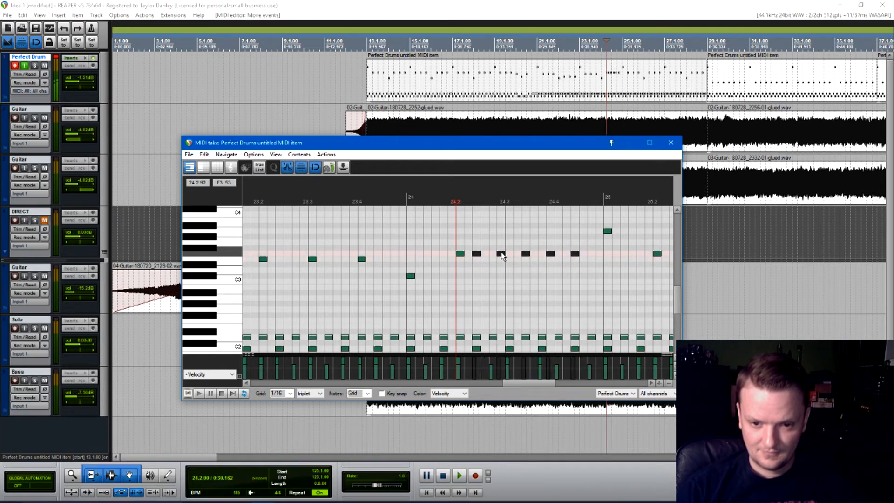
{"action": "left_click", "coordinate": [501, 253], "text": "alt"}
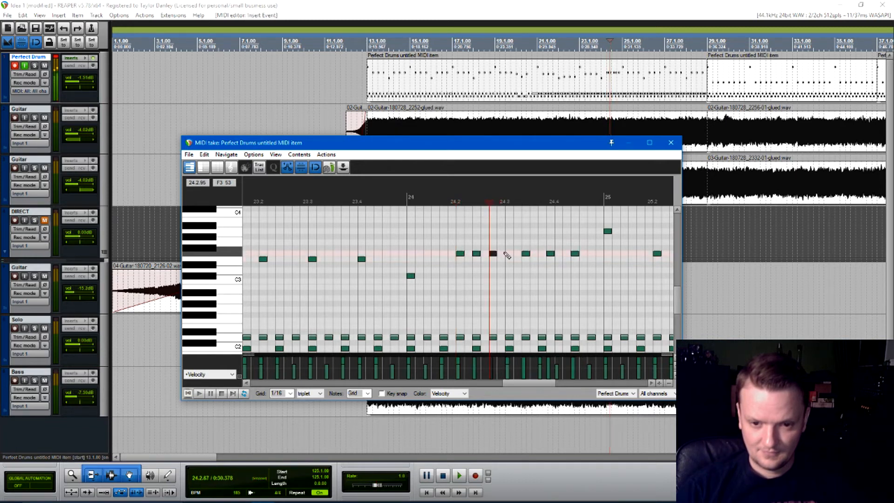
{"action": "left_click", "coordinate": [542, 254]}
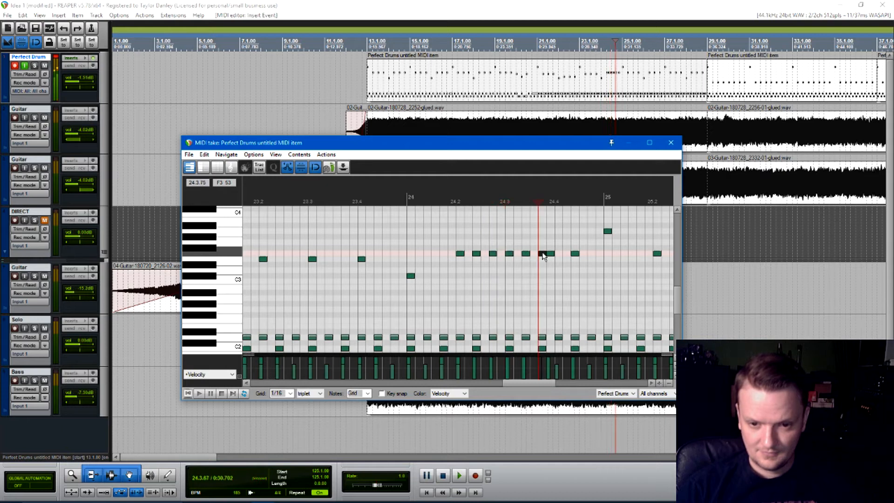
{"action": "left_click", "coordinate": [559, 254]}
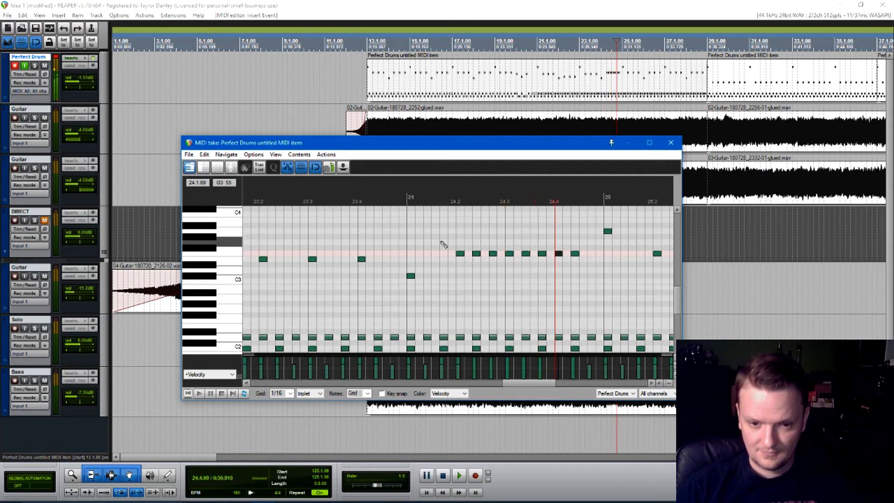
{"action": "left_click", "coordinate": [387, 239]}
{"action": "key", "text": "space"}
{"action": "key", "text": "space"}
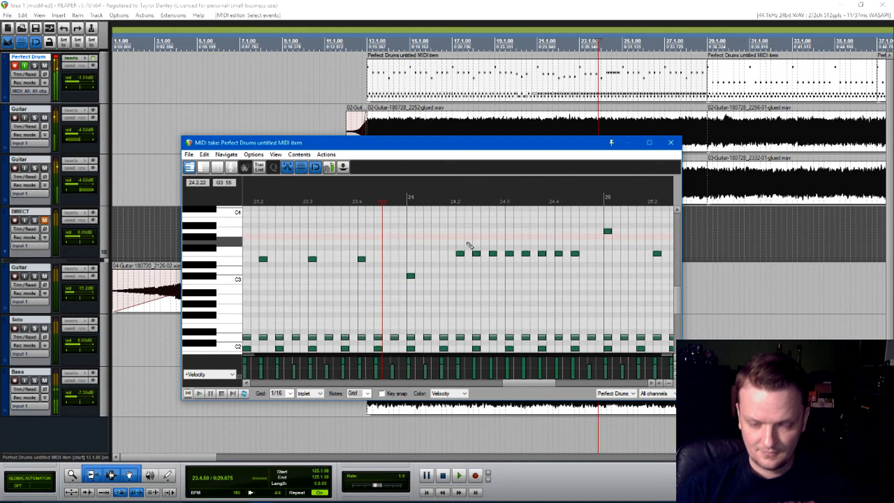
- Add a ninth F3 triplet note at the end of measure 24, lower the velocity of all nine, and play the fill
{"action": "left_click", "coordinate": [592, 253]}
{"action": "left_click_drag", "start_coordinate": [588, 265], "coordinate": [462, 255]}
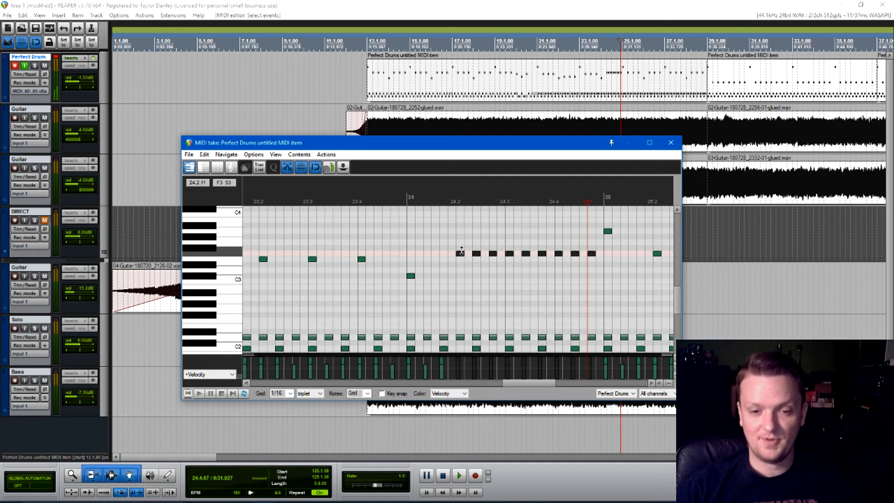
{"action": "left_click_drag", "start_coordinate": [462, 252], "coordinate": [460, 272]}
{"action": "left_click", "coordinate": [410, 241]}
{"action": "key", "text": "space"}
{"action": "key", "text": "space"}
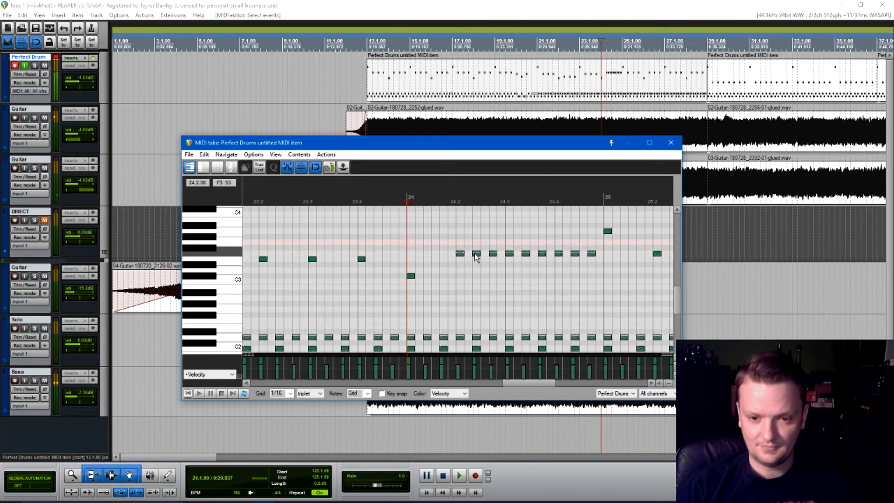
- Raise the velocity of the F3 note on beat 2 of measure 24, adjust other notes of the fill individually, and play it
{"action": "left_click_drag", "start_coordinate": [459, 252], "coordinate": [460, 249]}
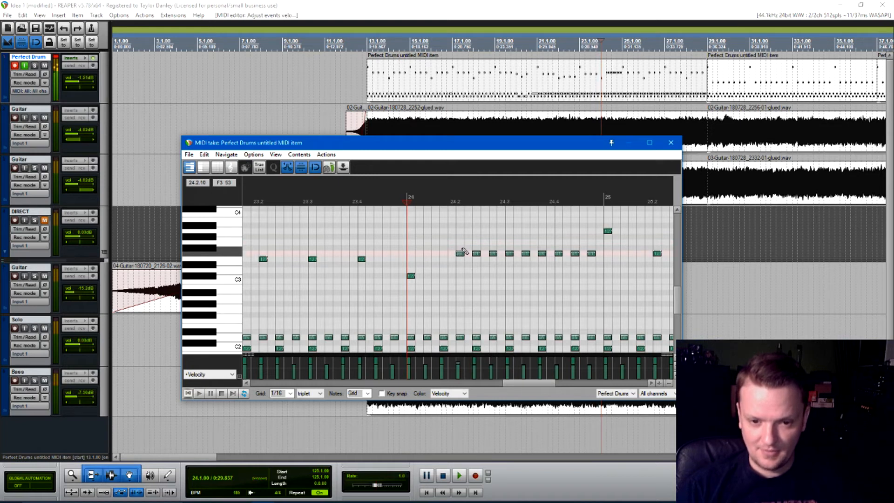
{"action": "left_click_drag", "start_coordinate": [561, 254], "coordinate": [575, 257]}
{"action": "left_click", "coordinate": [576, 254]}
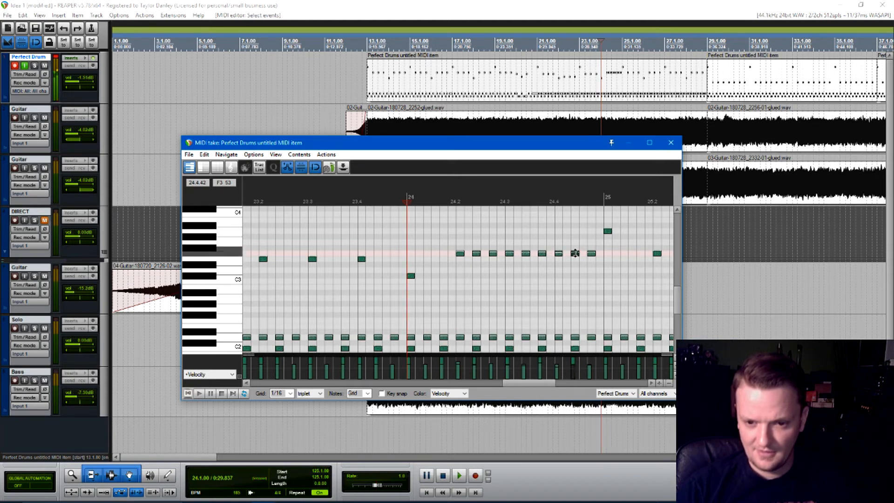
{"action": "left_click", "coordinate": [402, 250]}
{"action": "key", "text": "space"}
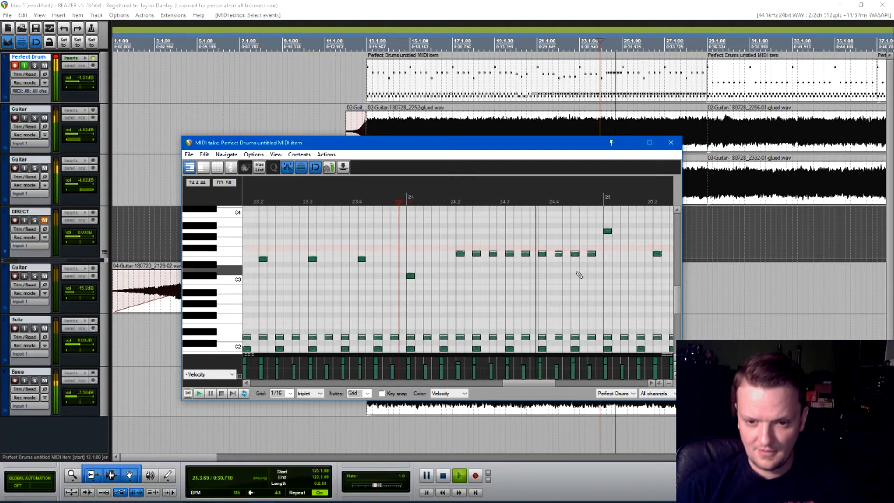
{"action": "key", "text": "space"}
- Select all nine F3 fill notes in measure 24 and adjust their velocities together
{"action": "left_click_drag", "start_coordinate": [598, 257], "coordinate": [462, 252]}
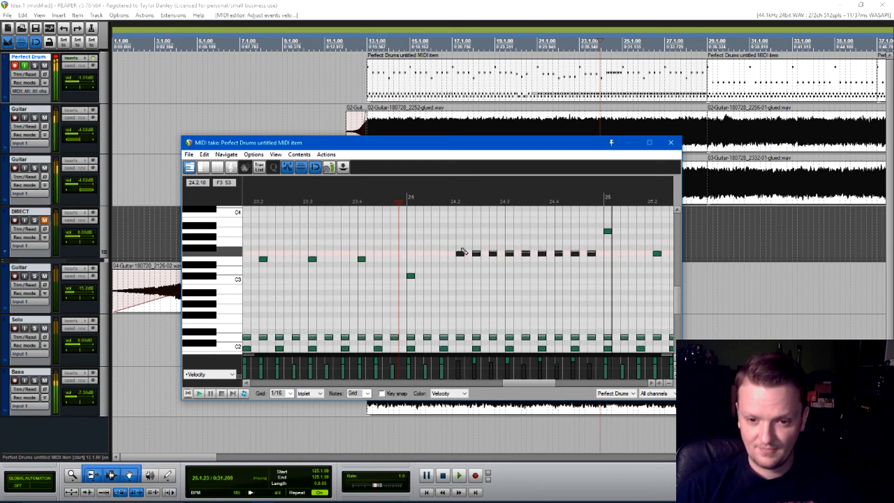
{"action": "left_click", "coordinate": [509, 269]}
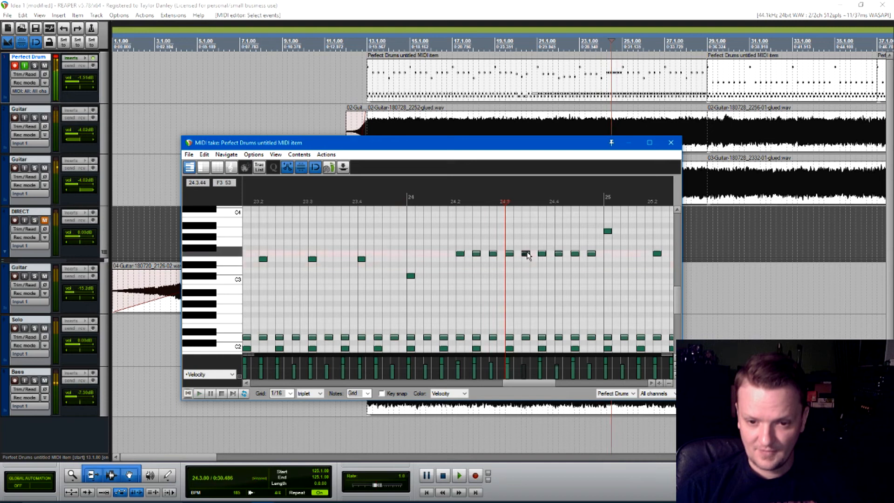
- Raise the velocity of the second F3 triplet note in beat 3 of measure 24, and play the fill from two positions
{"action": "left_click_drag", "start_coordinate": [526, 253], "coordinate": [526, 247]}
{"action": "left_click", "coordinate": [384, 250]}
{"action": "key", "text": "space"}
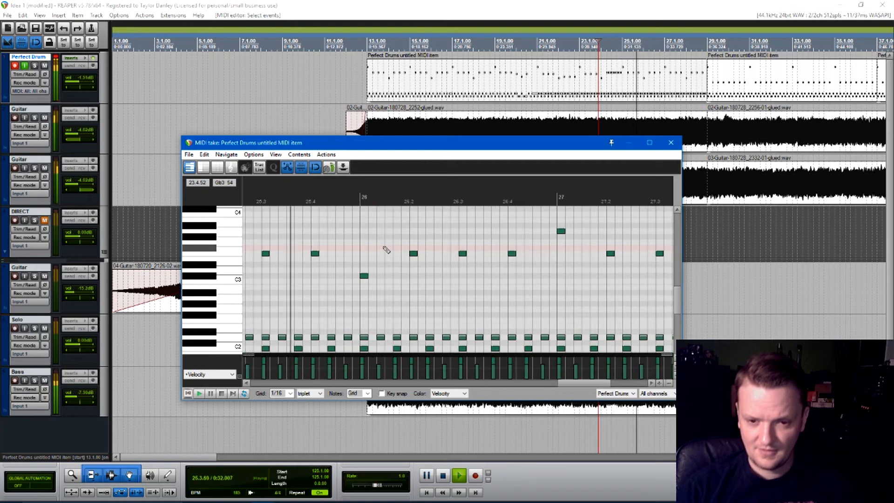
{"action": "key", "text": "space"}
{"action": "scroll", "coordinate": [426, 251], "scroll_direction": "down", "scroll_amount": 3}
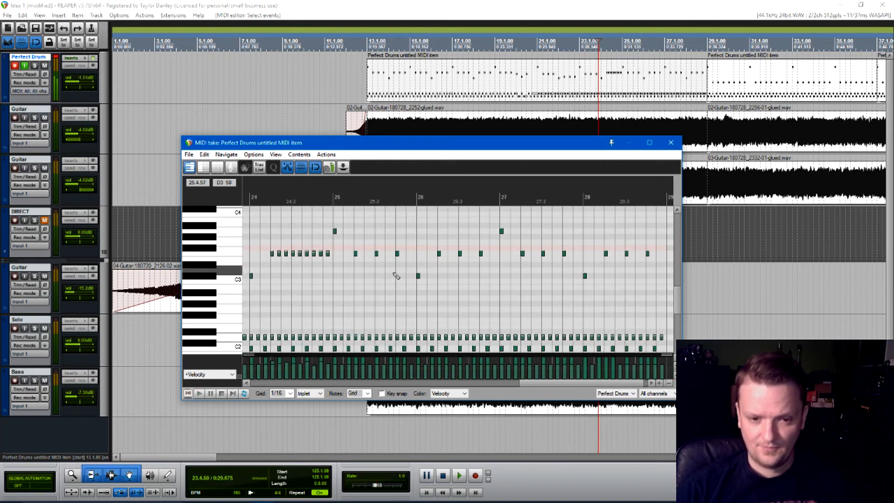
{"action": "left_click", "coordinate": [278, 271]}
{"action": "key", "text": "space"}
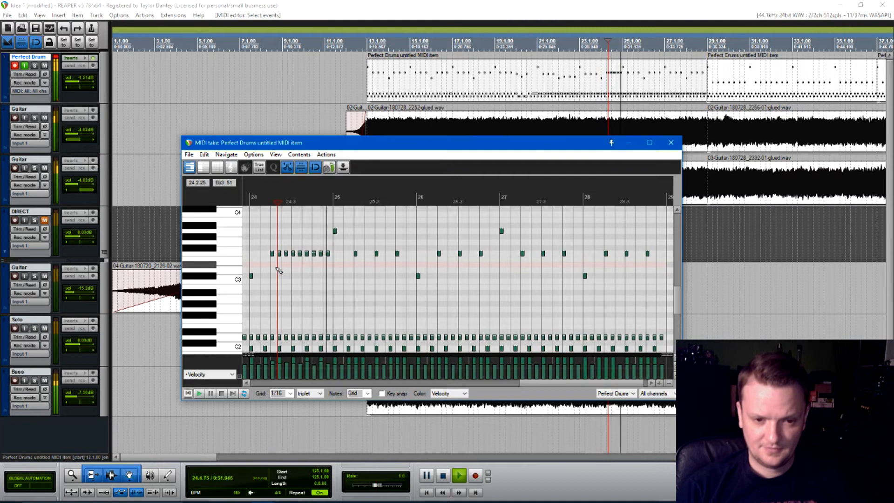
{"action": "key", "text": "space"}
- Move the six F3 notes in measures 25 and 26 down to E3 and play the passage
{"action": "left_click_drag", "start_coordinate": [348, 251], "coordinate": [480, 259]}
{"action": "key", "text": "space"}
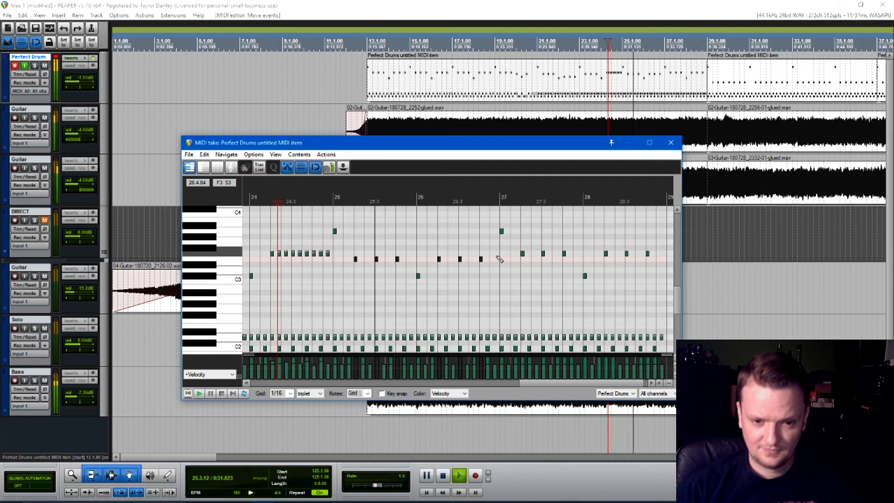
{"action": "key", "text": "space"}
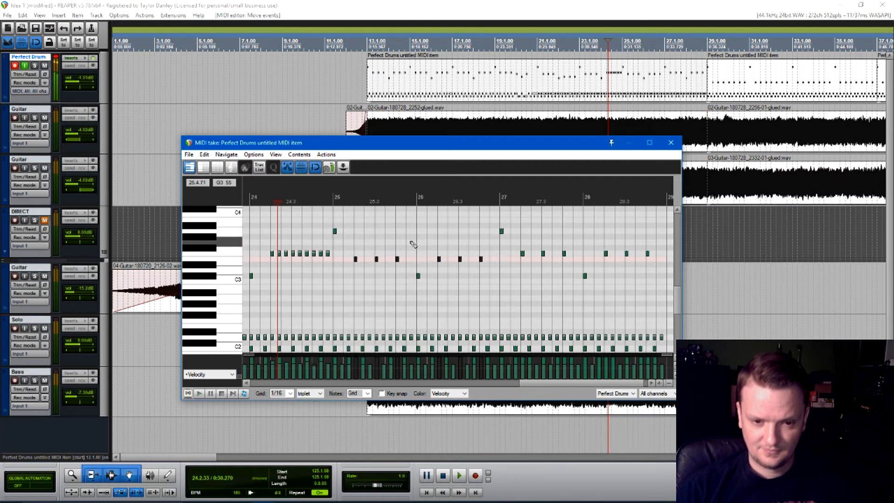
- Add a B3 note near the end of measure 25 and play the passage from the end of measure 24
{"action": "left_click", "coordinate": [410, 228]}
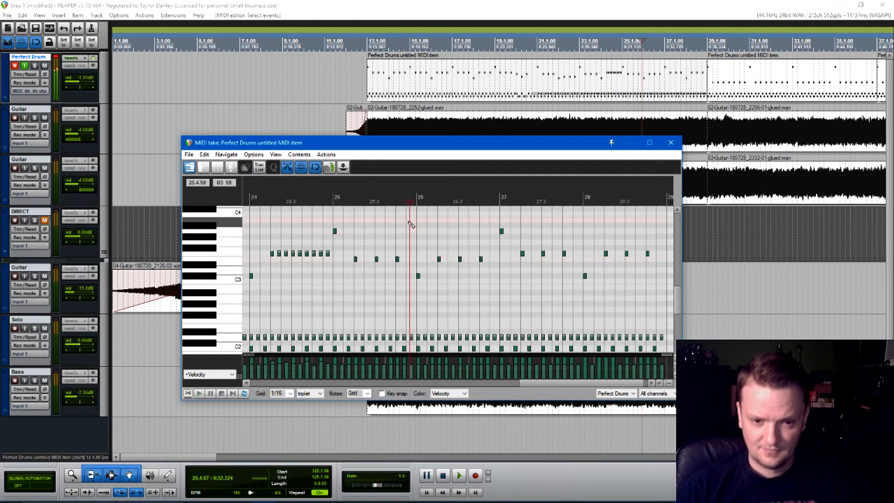
{"action": "left_click", "coordinate": [324, 227]}
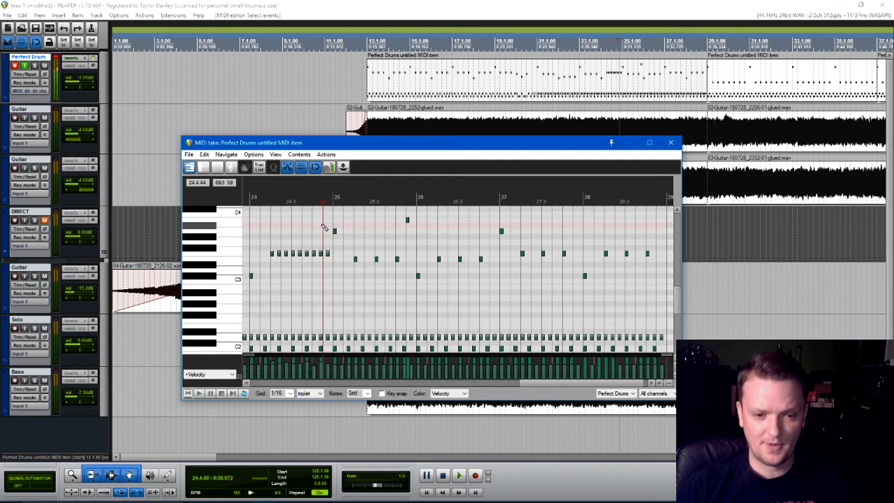
{"action": "key", "text": "space"}
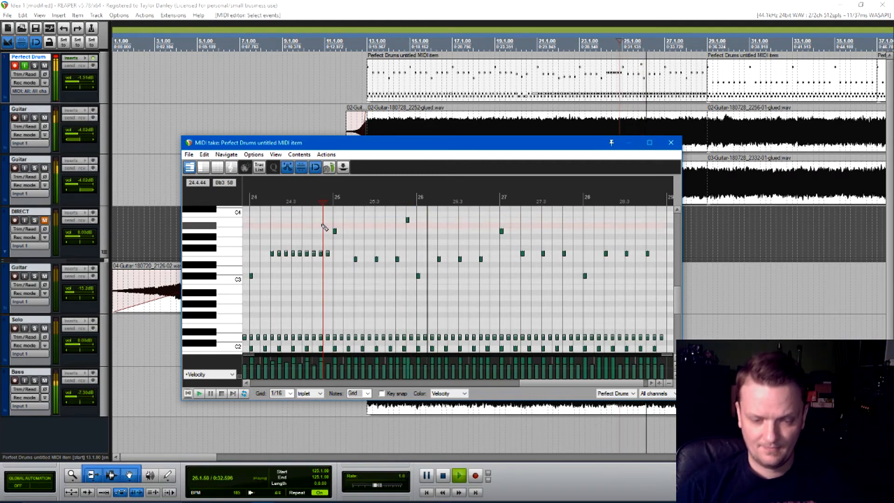
{"action": "key", "text": "space"}
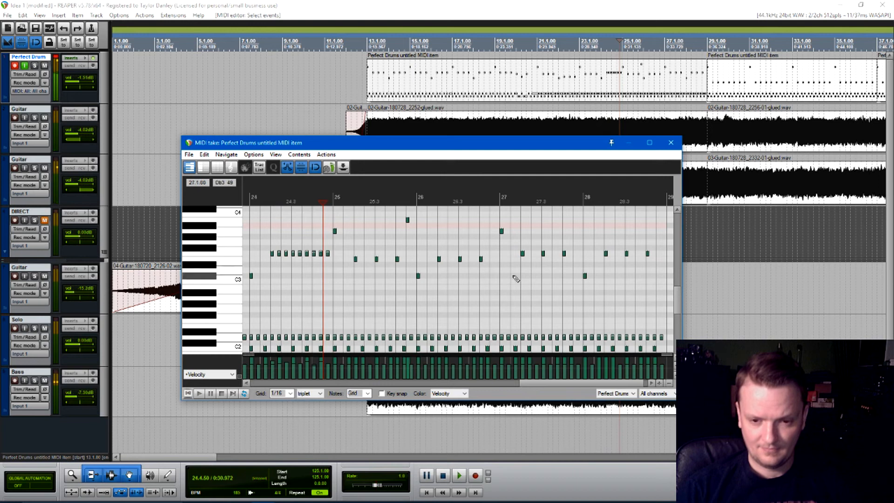
- Move the three F3 notes of measure 27 down to Bb2 and play the passage from early in measure 26
{"action": "left_click_drag", "start_coordinate": [565, 254], "coordinate": [567, 299]}
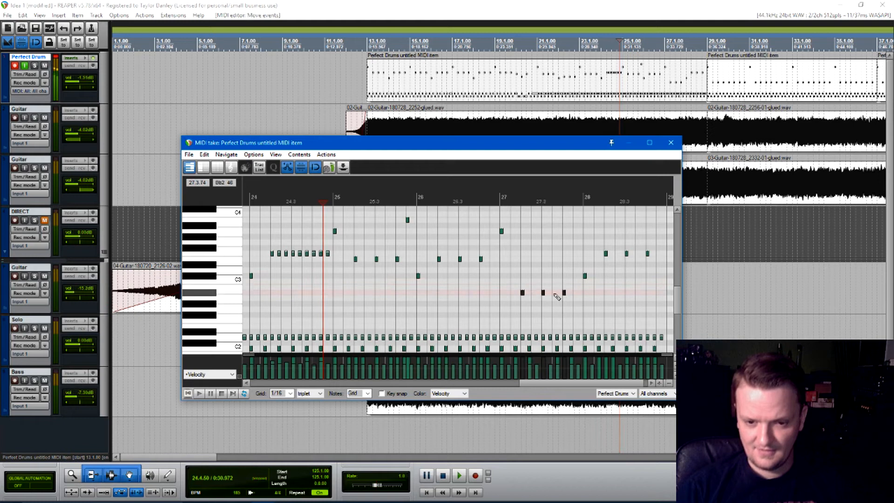
{"action": "left_click", "coordinate": [432, 281]}
{"action": "key", "text": "space"}
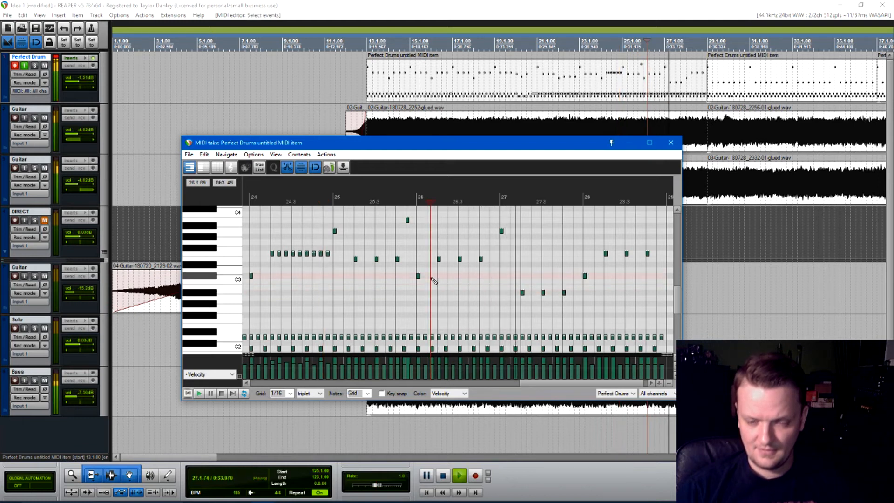
{"action": "key", "text": "space"}
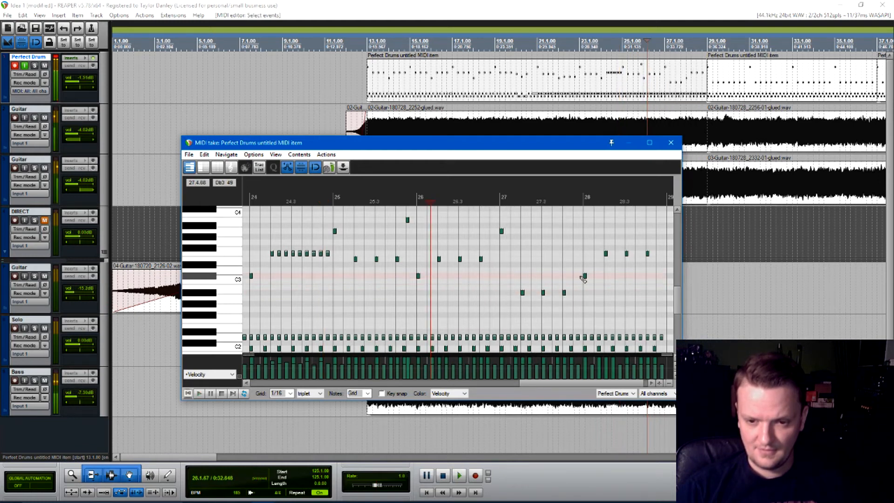
{"action": "key", "text": "space"}
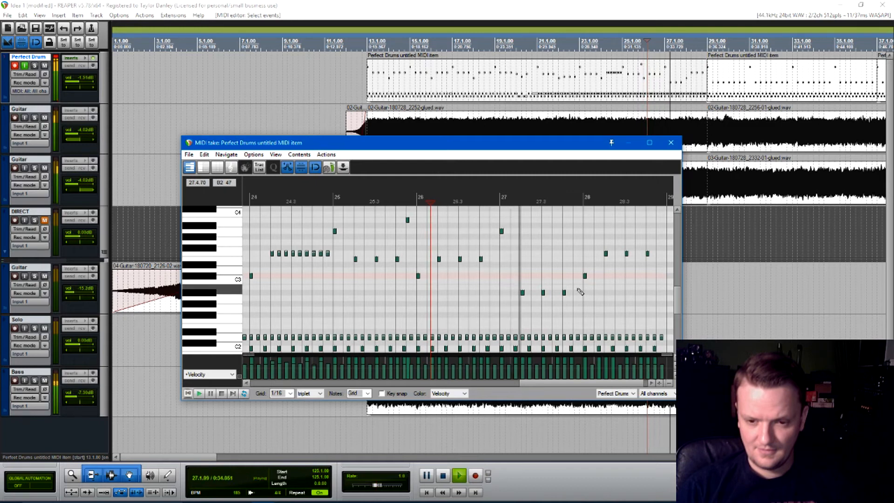
{"action": "key", "text": "space"}
- Play measure 28 from its start and delete all the notes in it
{"action": "left_click", "coordinate": [588, 305]}
{"action": "key", "text": "space"}
{"action": "key", "text": "space"}
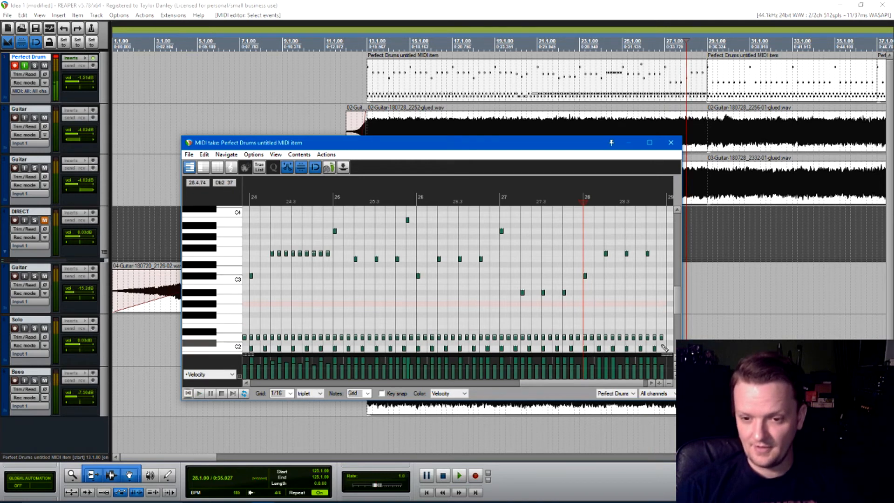
{"action": "left_click_drag", "start_coordinate": [664, 350], "coordinate": [586, 233]}
{"action": "key", "text": "Delete"}
- Fill beat 1 of measure 28 with consecutive sixteenth-triplet pairs on D2, C2 and A2
{"action": "left_click", "coordinate": [587, 337]}
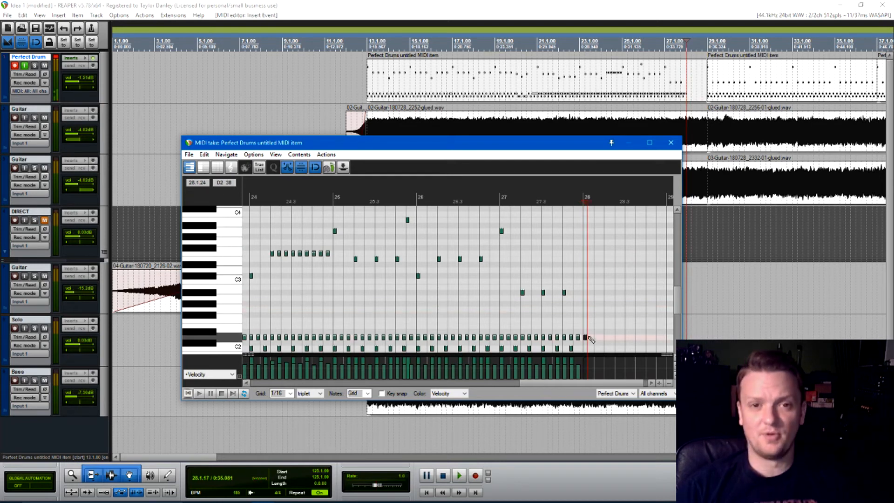
{"action": "left_click", "coordinate": [589, 337]}
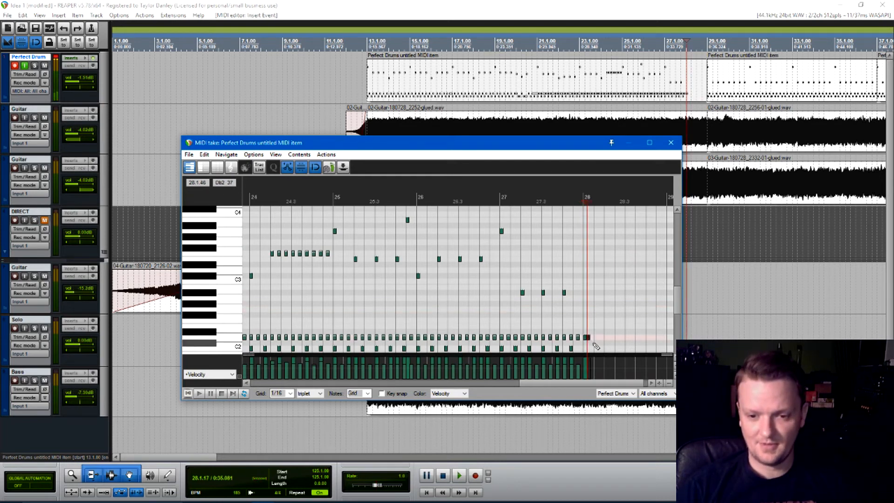
{"action": "left_click", "coordinate": [591, 348]}
{"action": "left_click", "coordinate": [596, 350]}
{"action": "scroll", "coordinate": [609, 350], "scroll_direction": "up", "scroll_amount": 5}
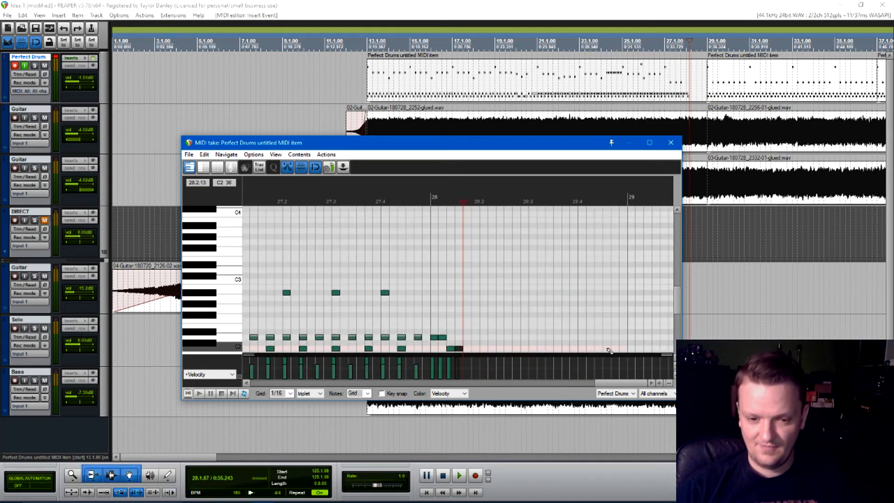
{"action": "scroll", "coordinate": [512, 337], "scroll_direction": "down", "scroll_amount": 1}
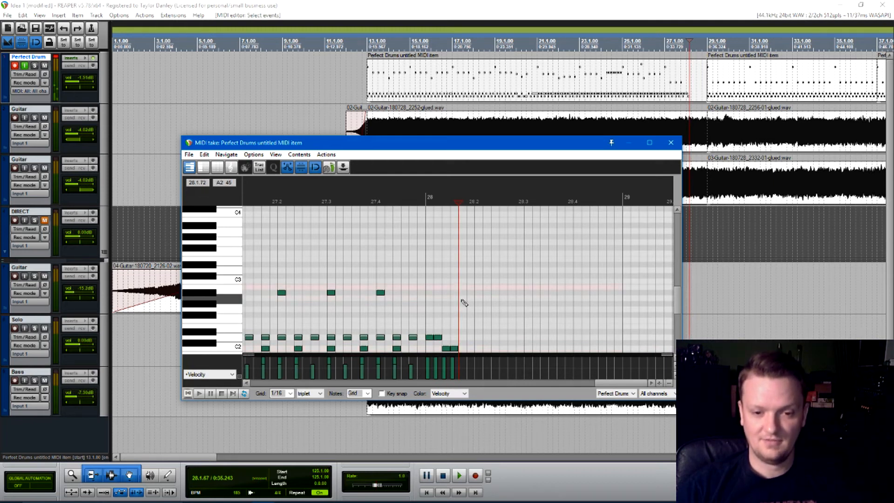
{"action": "left_click", "coordinate": [471, 298]}
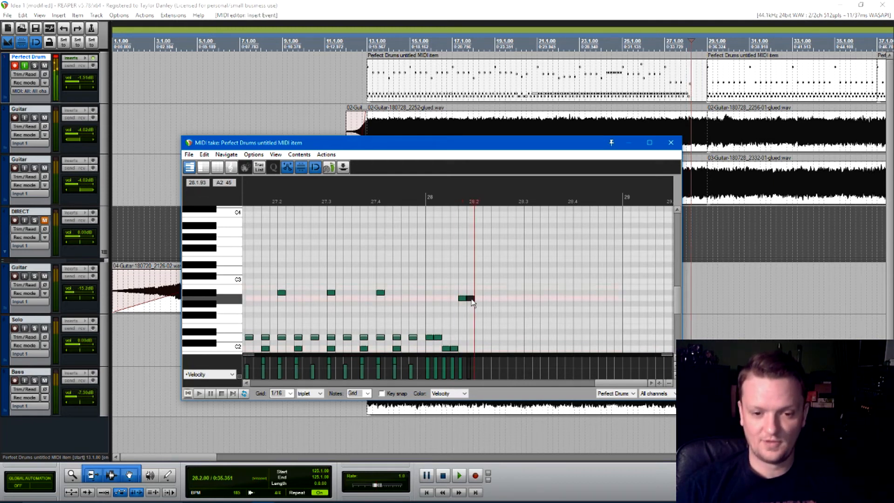
- Continue the measure 28 fill from beat 2 with consecutive note pairs on C2, G2, C2 and F2
{"action": "left_click", "coordinate": [488, 348]}
{"action": "left_click", "coordinate": [495, 310]}
{"action": "left_click", "coordinate": [503, 309]}
{"action": "left_click", "coordinate": [513, 349]}
{"action": "left_click", "coordinate": [520, 349]}
{"action": "left_click", "coordinate": [529, 322]}
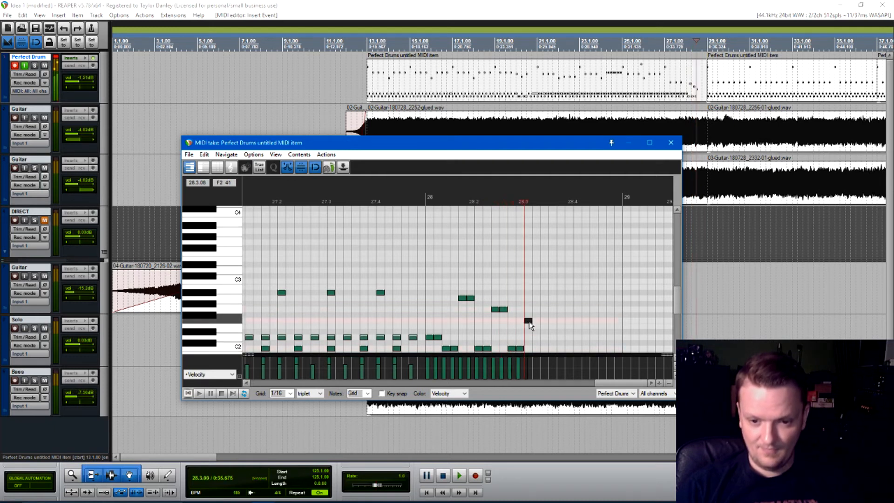
{"action": "left_click", "coordinate": [537, 322]}
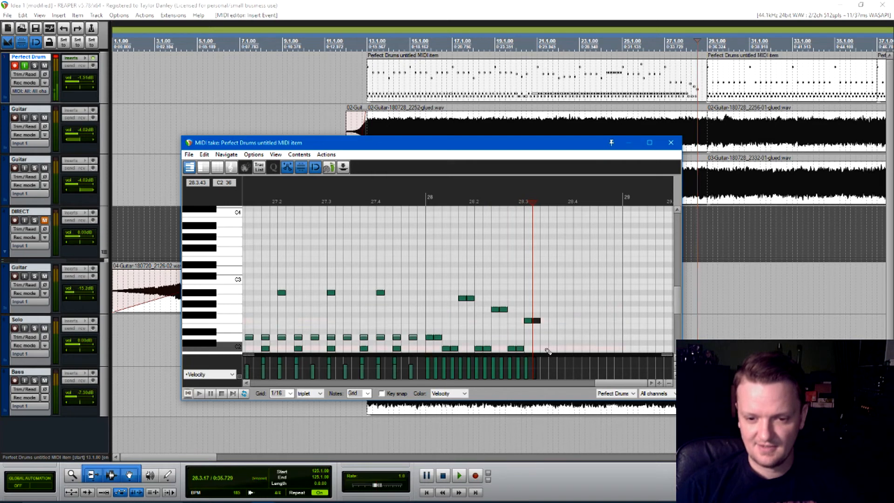
- Complete beat 3 of measure 28 with a C2 pair and an E2 pair, and play from beat 4
{"action": "left_click", "coordinate": [544, 349]}
{"action": "left_click", "coordinate": [553, 348]}
{"action": "left_click", "coordinate": [561, 326]}
{"action": "left_click", "coordinate": [569, 326]}
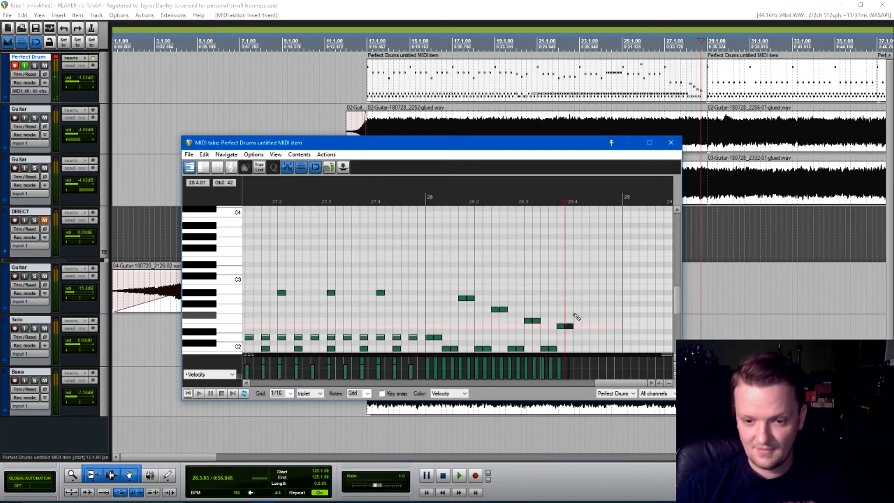
{"action": "left_click", "coordinate": [578, 345]}
{"action": "key", "text": "space"}
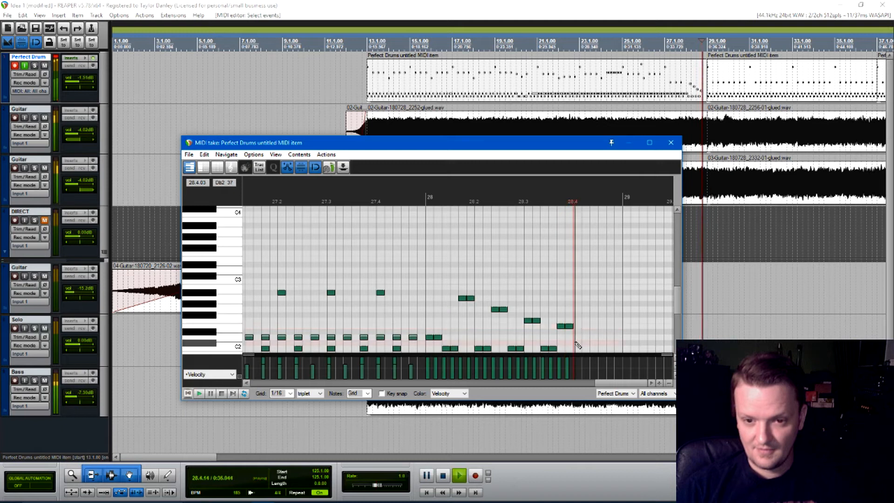
{"action": "key", "text": "space"}
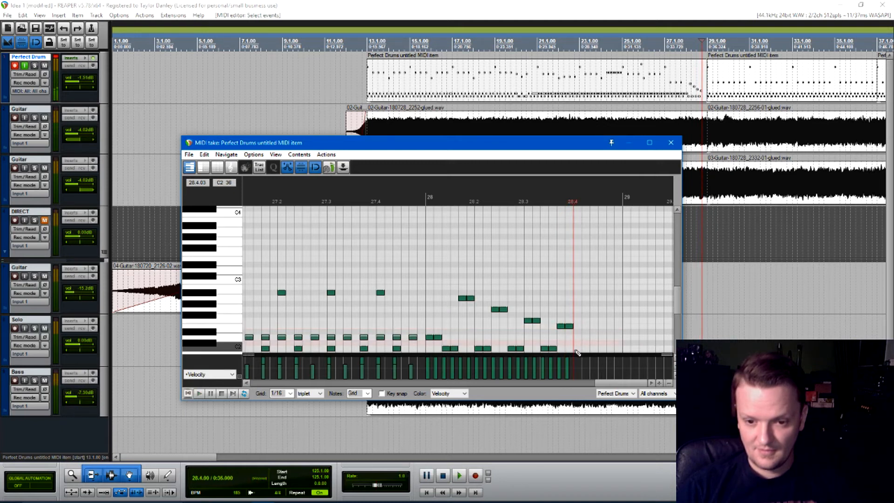
- Fill beat 4 of measure 28 with a C2 pair and four E2 notes, and play the fill from just before measure 28
{"action": "left_click", "coordinate": [579, 348]}
{"action": "left_click", "coordinate": [594, 326]}
{"action": "double_click", "coordinate": [605, 327]}
{"action": "double_click", "coordinate": [611, 326]}
{"action": "left_click", "coordinate": [620, 326]}
{"action": "left_click", "coordinate": [409, 290]}
{"action": "key", "text": "space"}
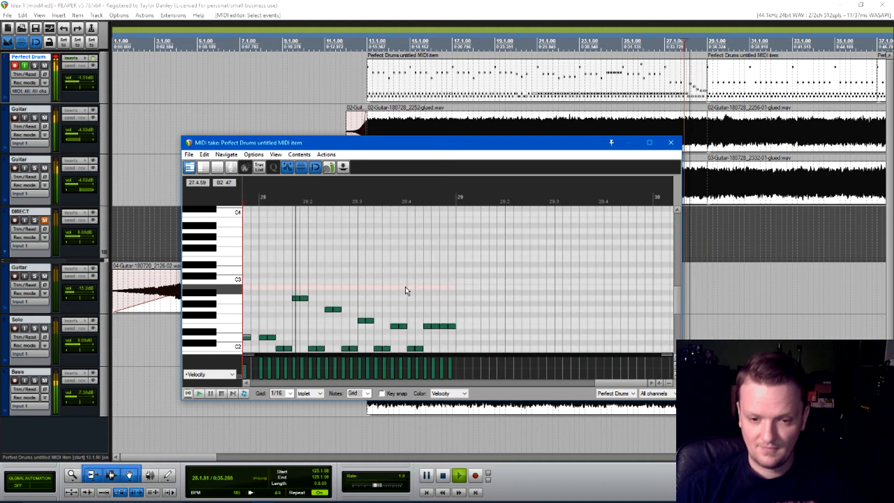
{"action": "key", "text": "space"}
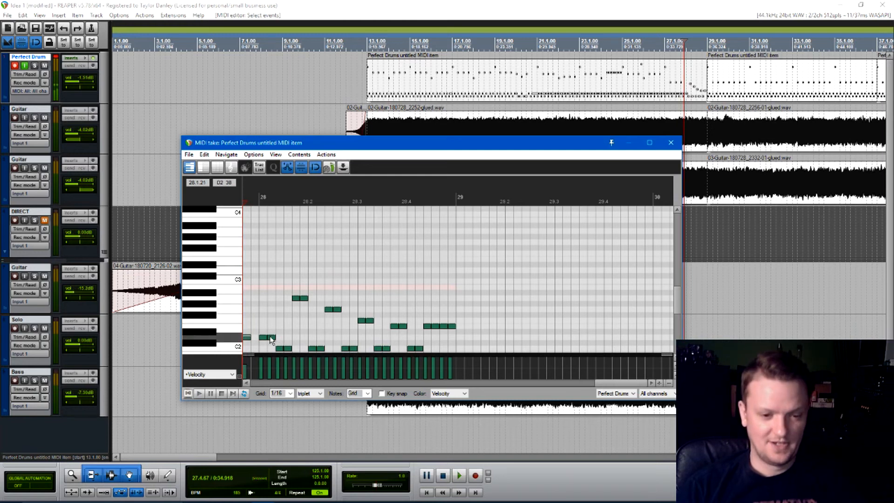
- Select all measure 28 fill notes above C2, lower their velocity together, and play the fill
{"action": "left_click_drag", "start_coordinate": [258, 280], "coordinate": [463, 339]}
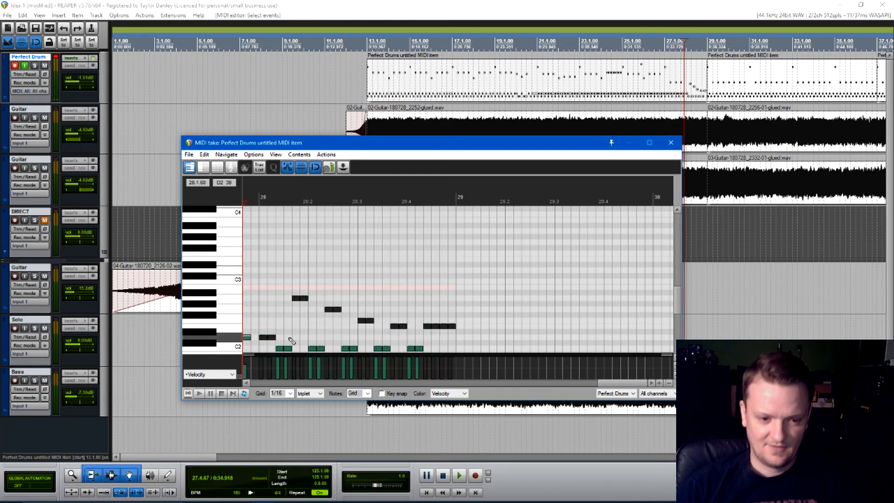
{"action": "left_click_drag", "start_coordinate": [272, 336], "coordinate": [274, 342]}
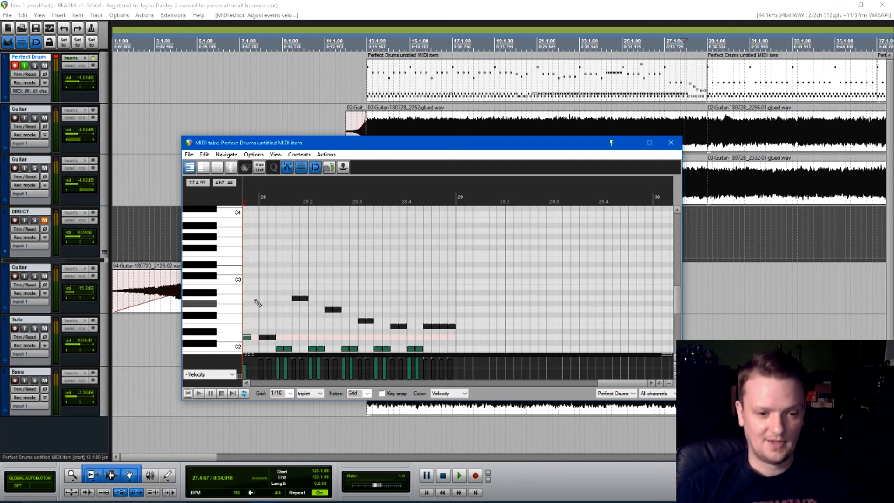
{"action": "key", "text": "ctrl+a"}
{"action": "key", "text": "space"}
{"action": "key", "text": "space"}
- Lower the velocity of the second note in the D2, A2, G2, F2 and E2 pairs of measure 28, and play the fill
{"action": "left_click_drag", "start_coordinate": [270, 335], "coordinate": [270, 339]}
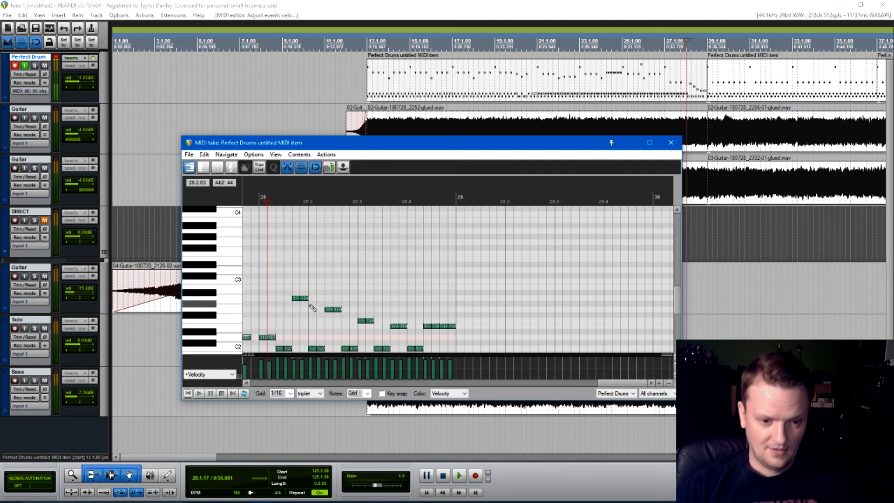
{"action": "left_click_drag", "start_coordinate": [303, 296], "coordinate": [404, 330]}
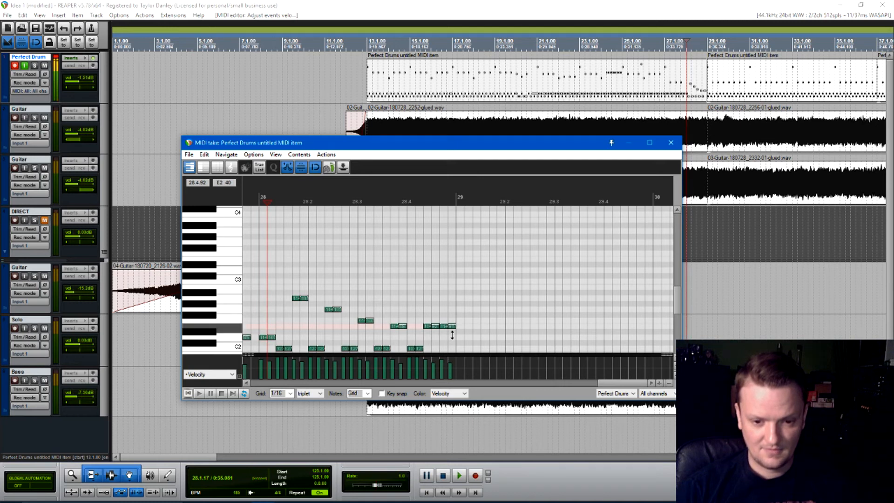
{"action": "key", "text": "space"}
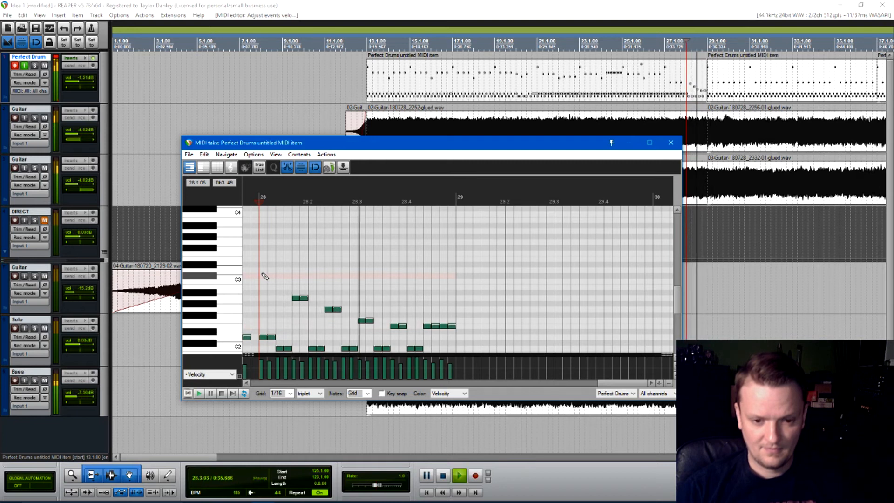
{"action": "key", "text": "space"}
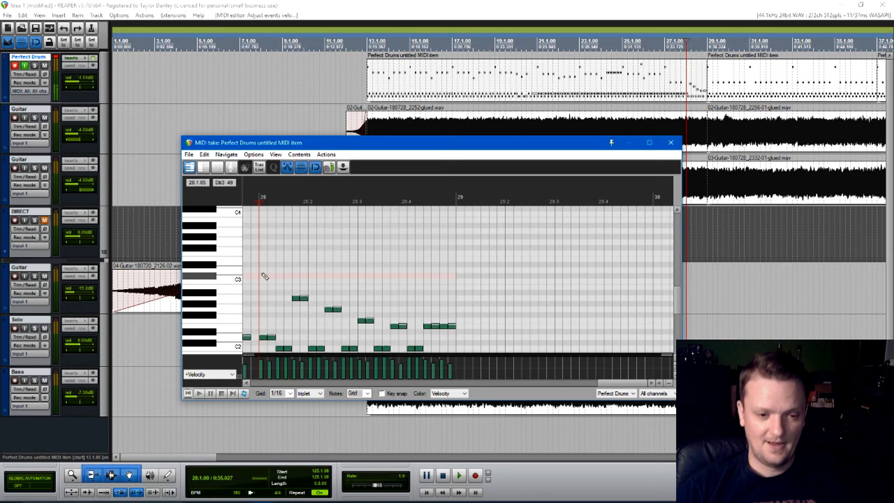
- Play the fill again from the start of measure 28 and close the MIDI editor
{"action": "key", "text": "space"}
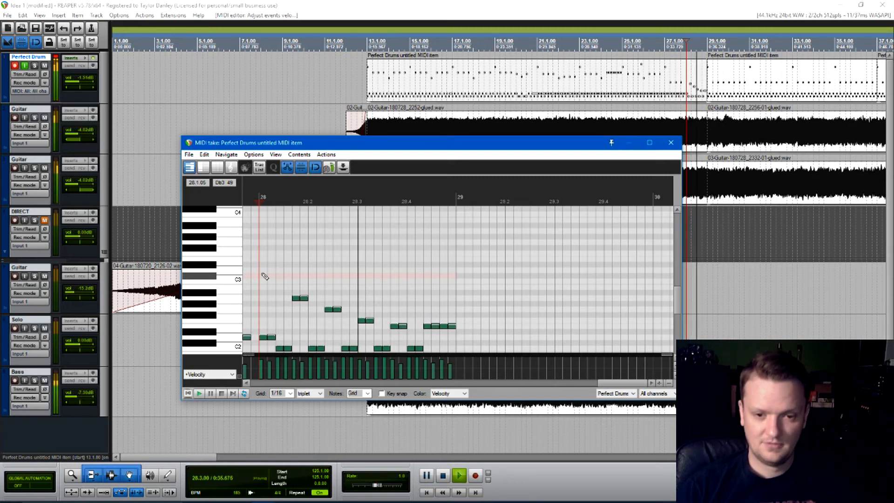
{"action": "key", "text": "space"}
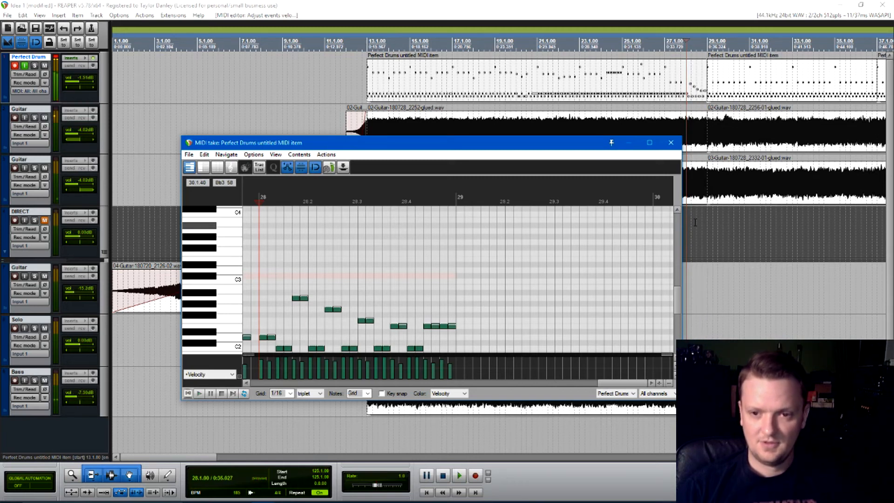
{"action": "left_click", "coordinate": [671, 143]}
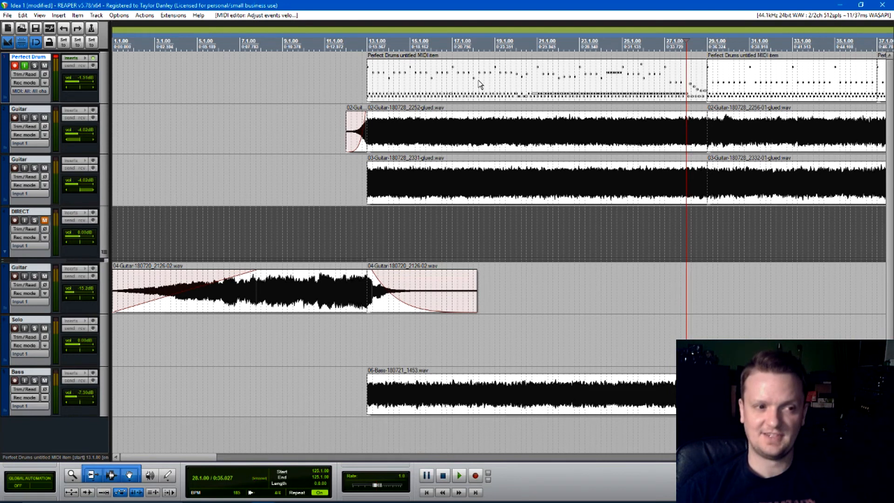
- Open the Perfect Drums track's effects, select the MIDI Velocity and Timing Humanizer, and move its window clear of the tracks
{"action": "left_click", "coordinate": [74, 58]}
{"action": "left_click", "coordinate": [238, 131]}
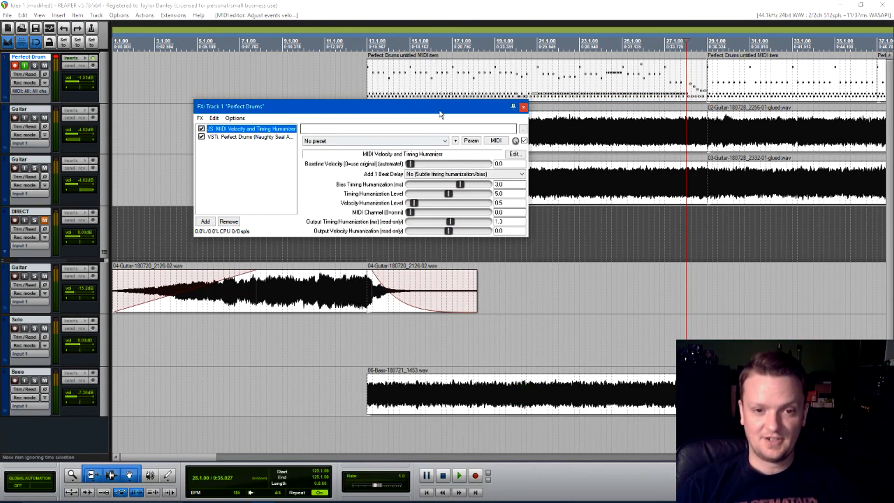
{"action": "left_click_drag", "start_coordinate": [426, 106], "coordinate": [465, 122]}
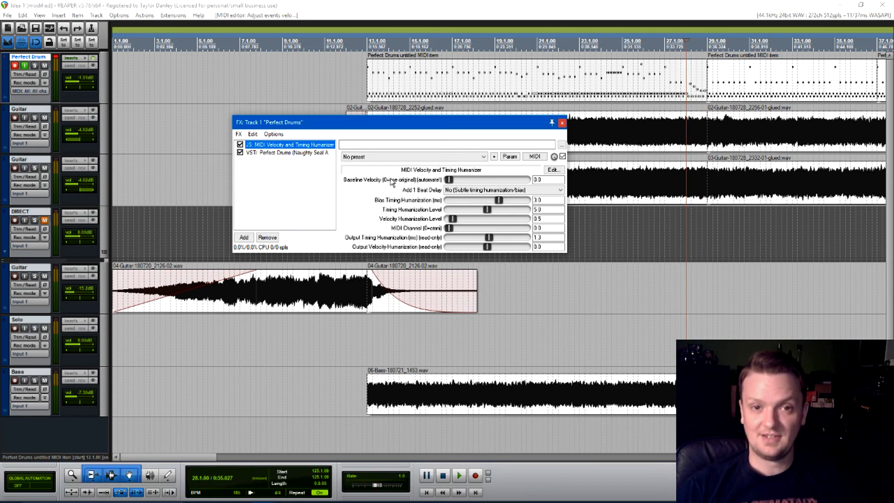
- Try the humanizer's baseline velocity at about 75, and return it to 0 to use the original velocities
{"action": "left_click", "coordinate": [449, 181]}
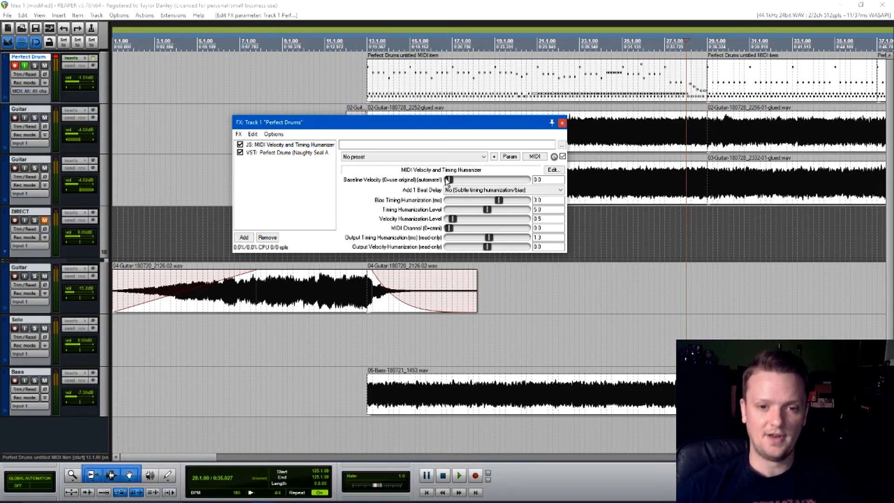
{"action": "left_click_drag", "start_coordinate": [449, 180], "coordinate": [498, 181]}
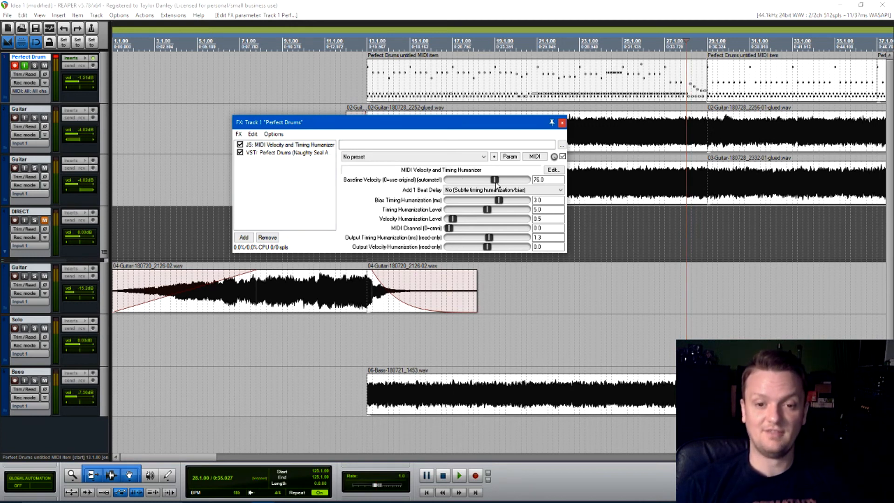
{"action": "left_click_drag", "start_coordinate": [495, 181], "coordinate": [409, 194]}
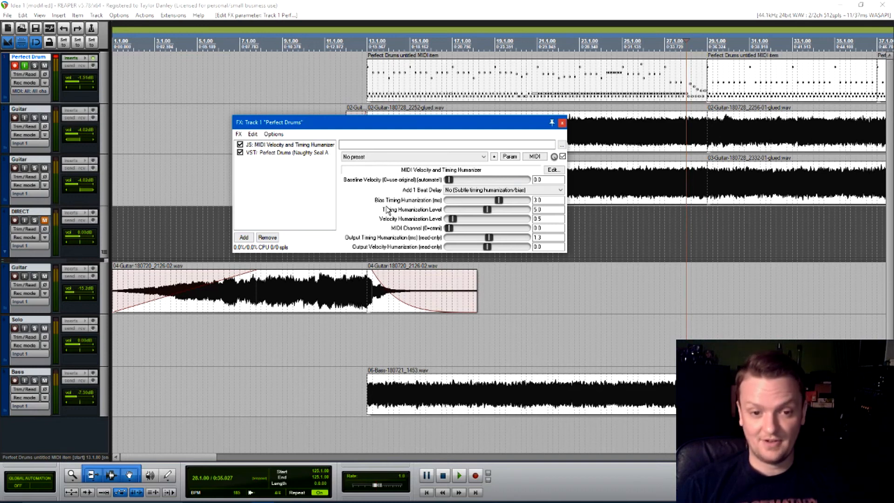
- Try the humanizer's bias timing at 0.0 ms, and its timing humanization level at 0.0 and 10.0
{"action": "left_click_drag", "start_coordinate": [499, 201], "coordinate": [434, 210]}
{"action": "double_click", "coordinate": [452, 204]}
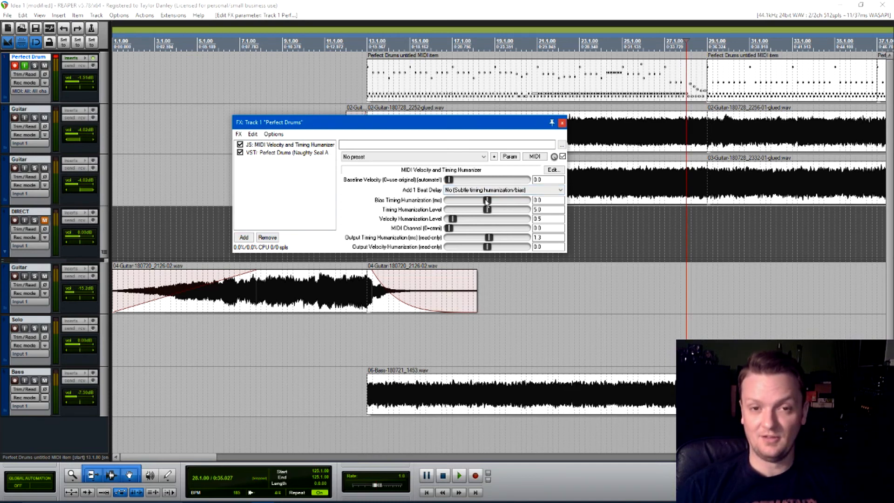
{"action": "left_click_drag", "start_coordinate": [488, 200], "coordinate": [452, 201]}
{"action": "double_click", "coordinate": [452, 202]}
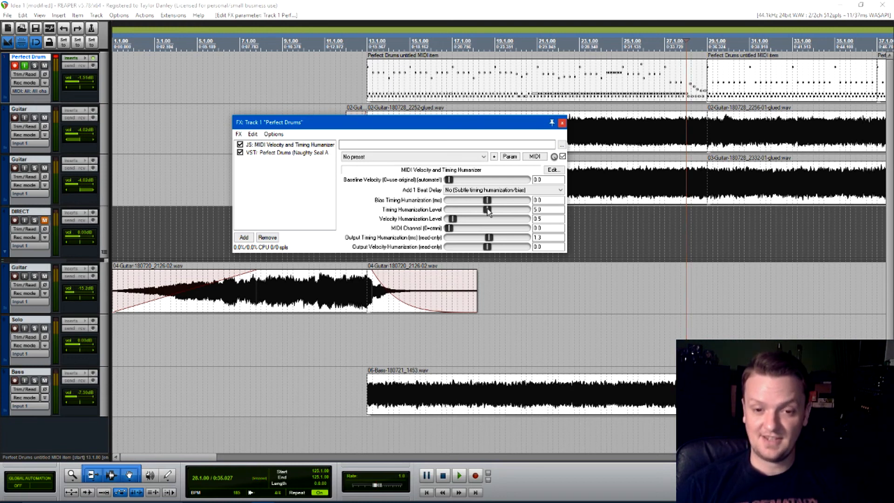
{"action": "left_click_drag", "start_coordinate": [504, 211], "coordinate": [445, 215]}
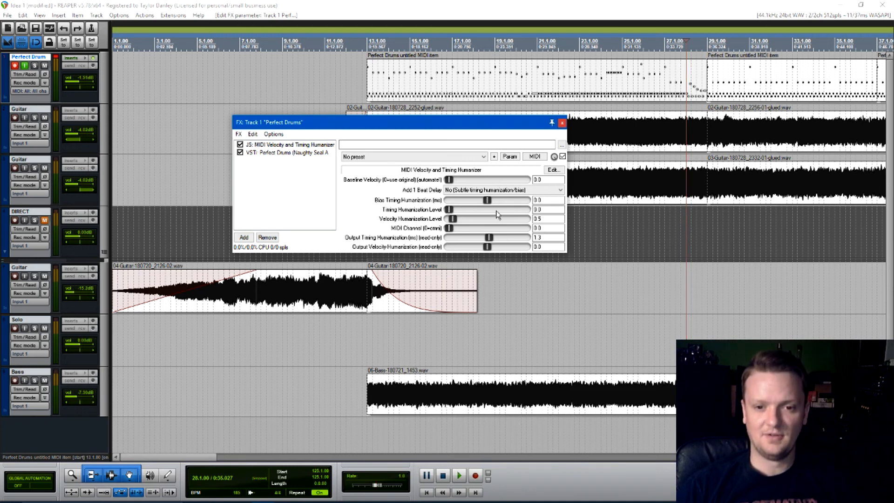
{"action": "left_click_drag", "start_coordinate": [450, 211], "coordinate": [533, 220]}
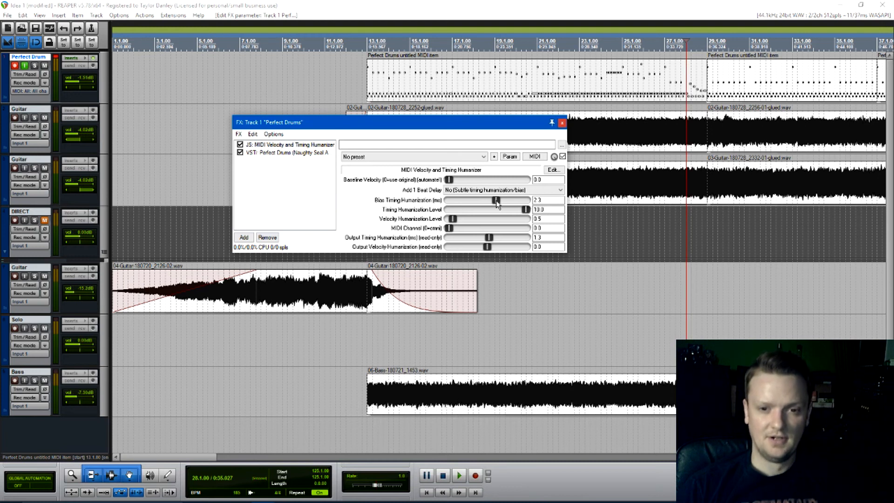
- Set the humanizer's bias timing to 5.6 ms and timing level to 4.4, and vary the velocity level up to 10.0 before settling on 0.6
{"action": "left_click", "coordinate": [507, 200]}
{"action": "left_click_drag", "start_coordinate": [488, 211], "coordinate": [486, 212]}
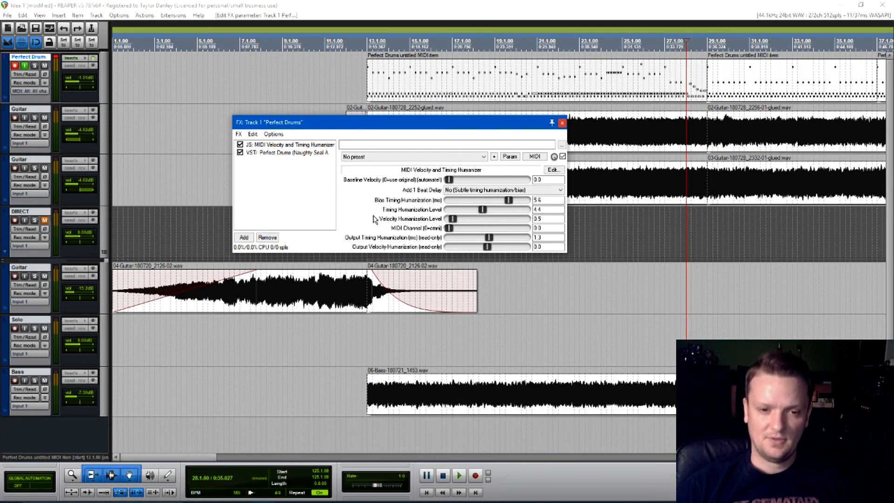
{"action": "left_click_drag", "start_coordinate": [454, 222], "coordinate": [450, 220]}
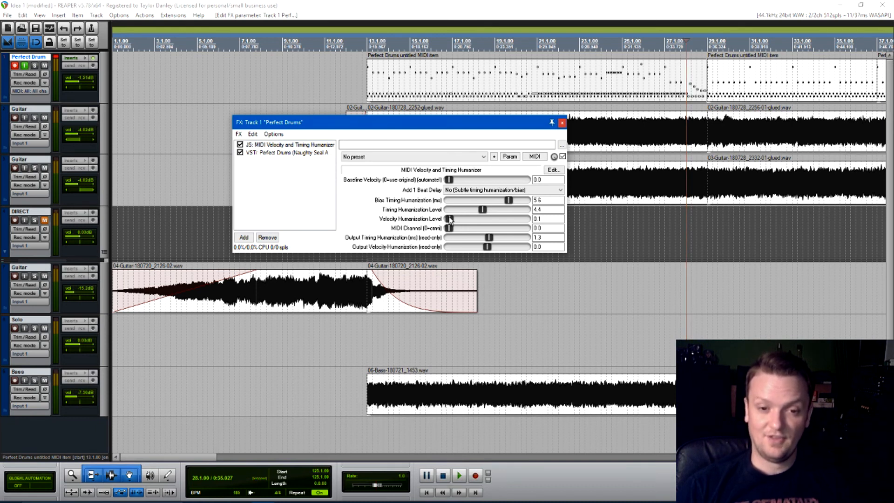
{"action": "left_click_drag", "start_coordinate": [485, 218], "coordinate": [557, 219]}
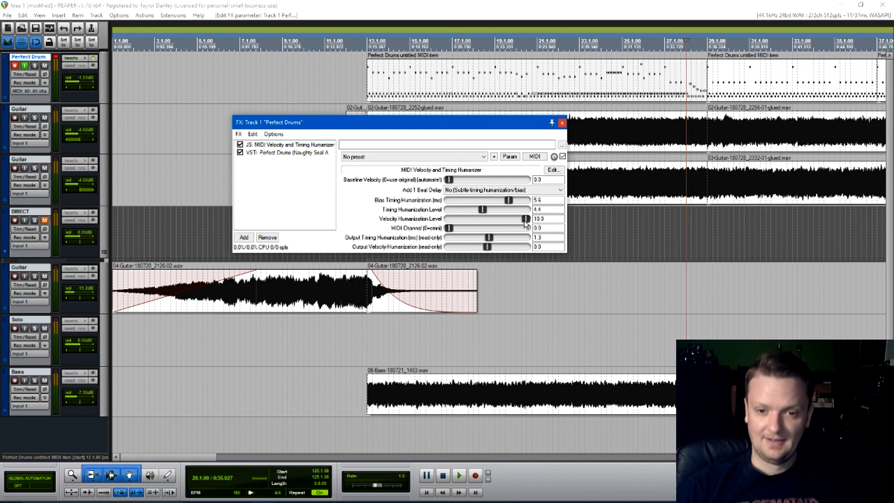
{"action": "left_click_drag", "start_coordinate": [527, 222], "coordinate": [432, 231]}
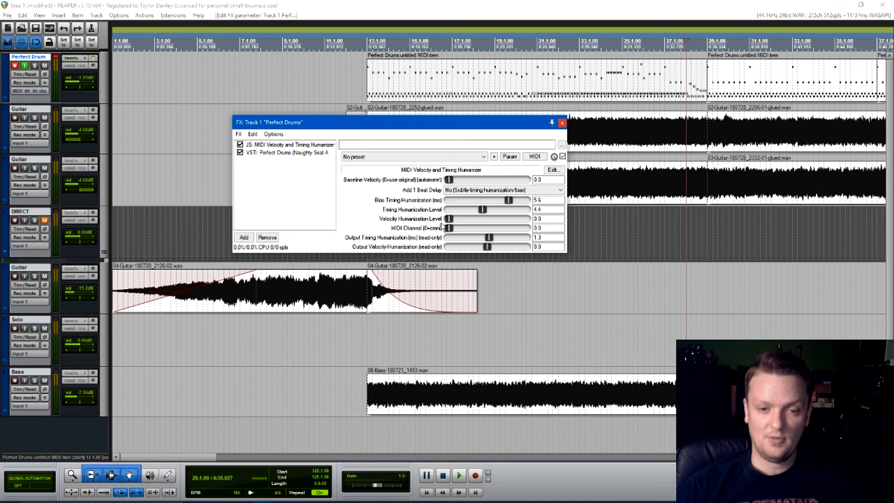
{"action": "left_click_drag", "start_coordinate": [454, 218], "coordinate": [453, 222]}
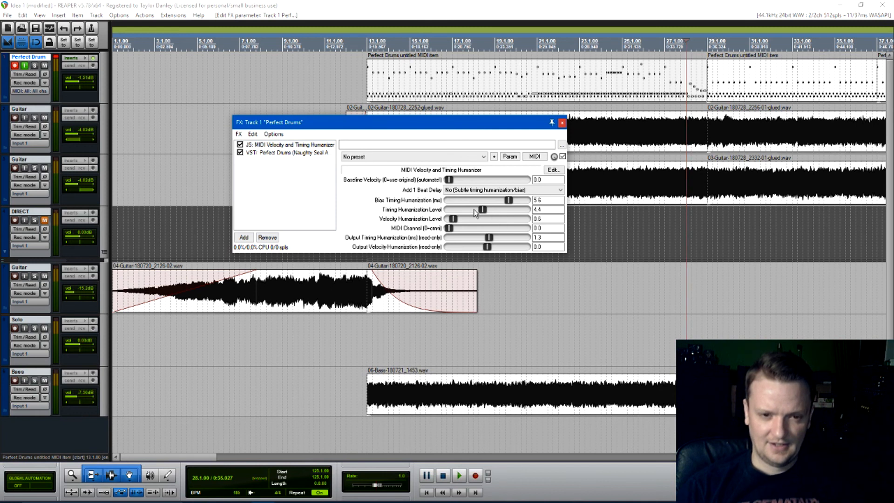
- Play the song twice from 13.2.00 to hear the drums with the humanizer enabled
{"action": "left_click", "coordinate": [373, 343]}
{"action": "key", "text": "space"}
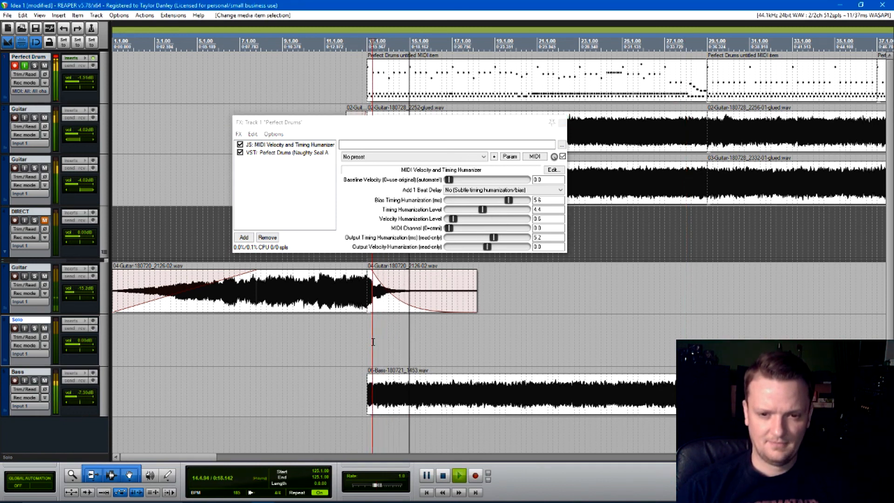
{"action": "key", "text": "space"}
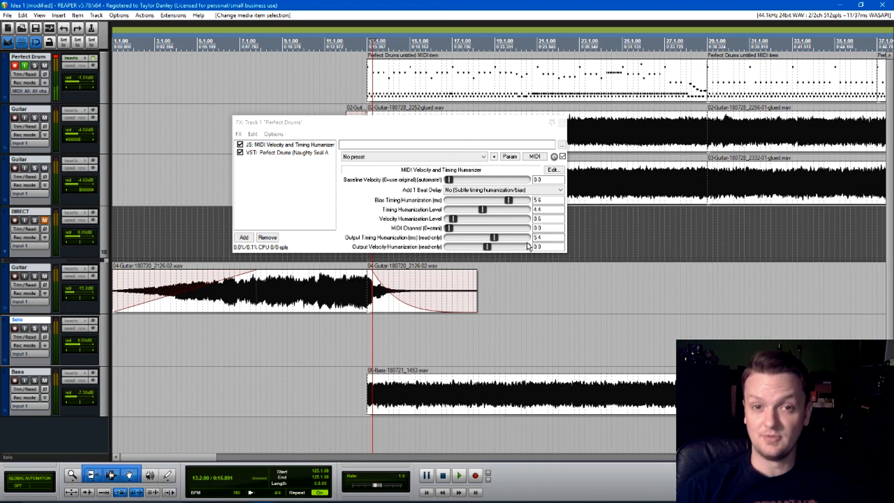
{"action": "key", "text": "space"}
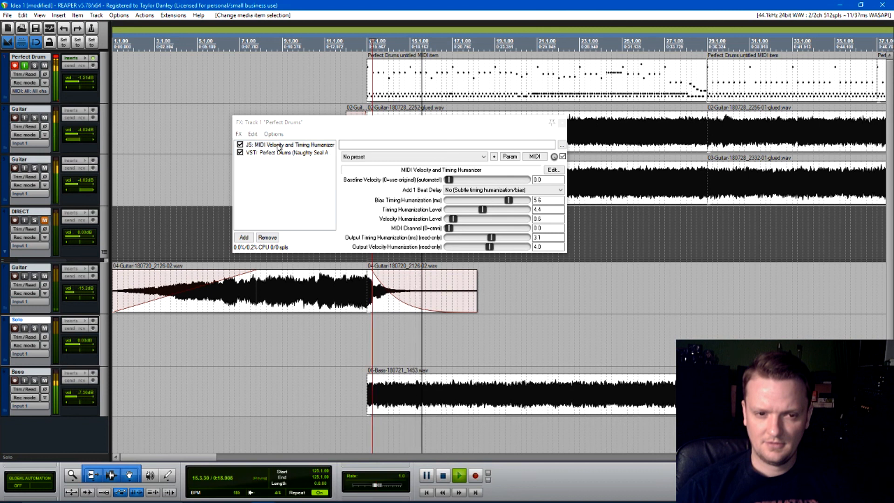
{"action": "key", "text": "space"}
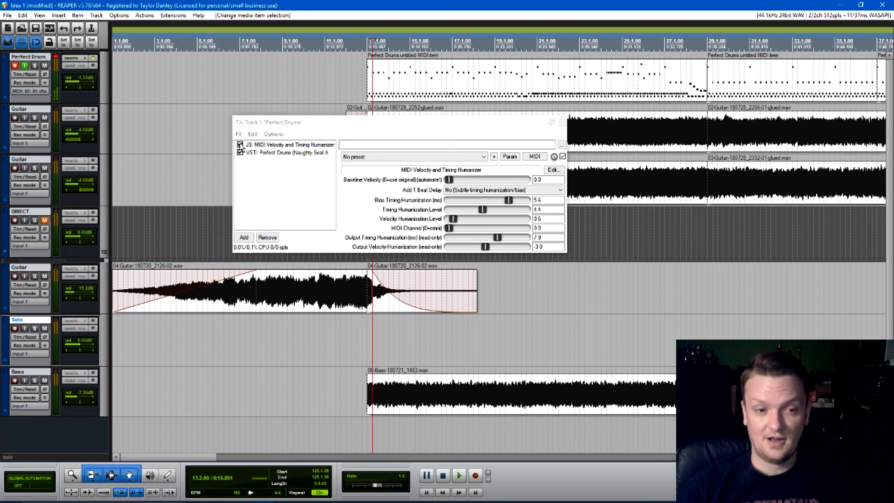
- Compare the drums from 13.2.00 by playing them with the humanizer bypassed and again with it re-enabled
{"action": "left_click", "coordinate": [240, 145]}
{"action": "key", "text": "space"}
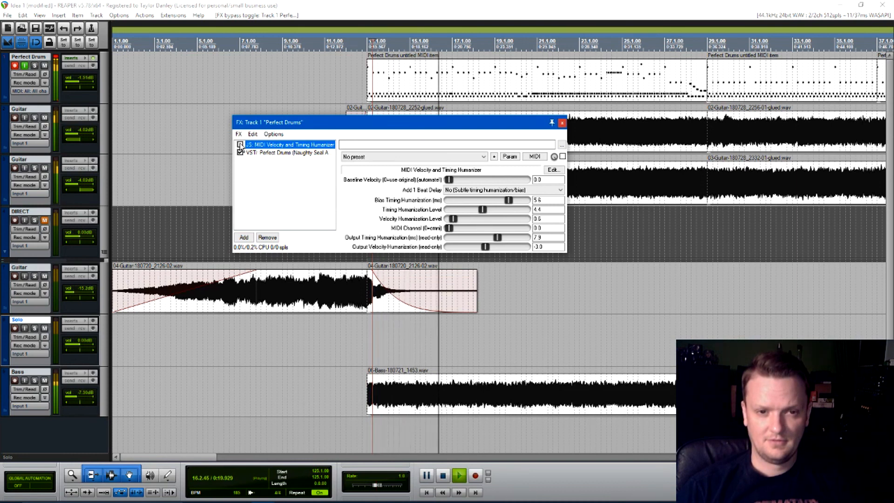
{"action": "key", "text": "space"}
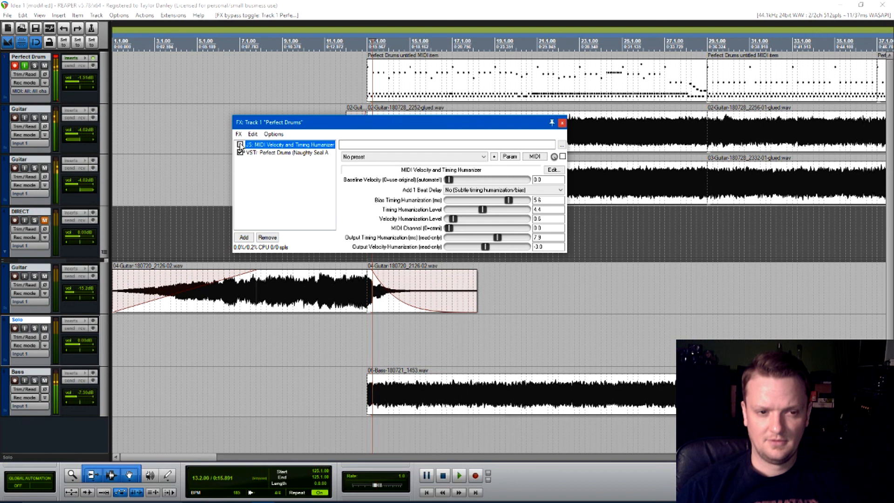
{"action": "key", "text": "space"}
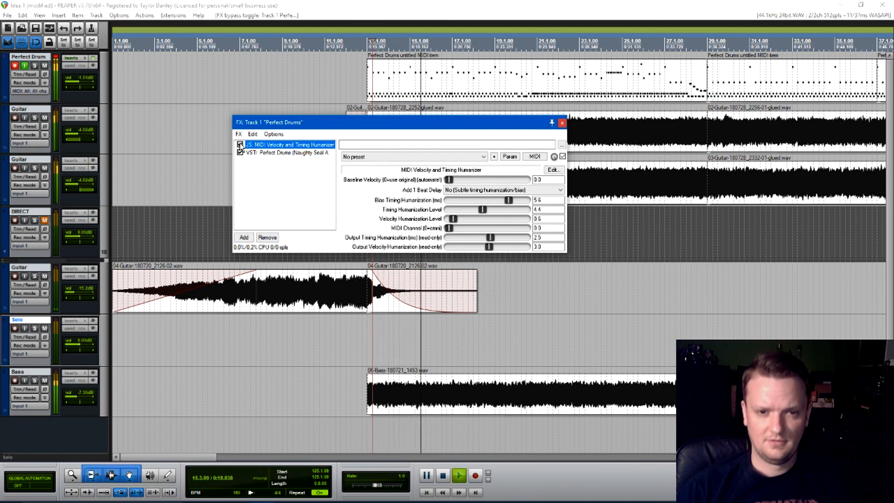
{"action": "key", "text": "space"}
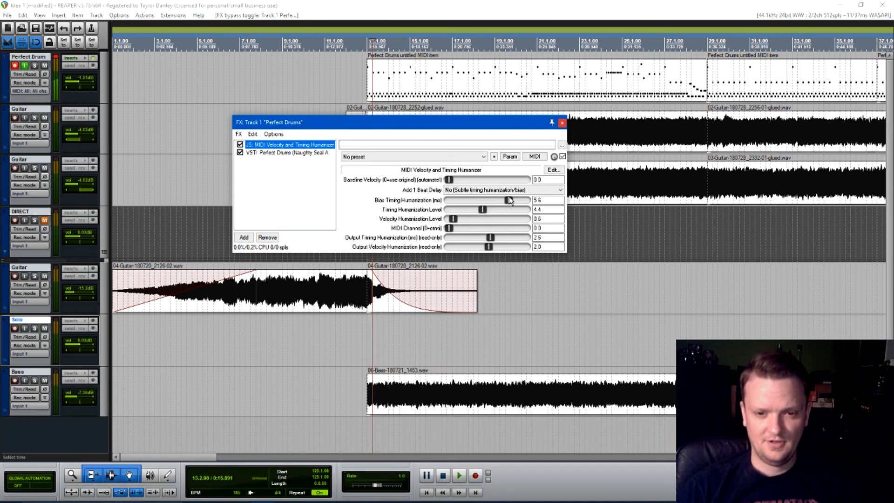
- Raise the humanizer's bias timing, timing level and velocity level to 10.0, and play the drums from 13.2.00
{"action": "left_click_drag", "start_coordinate": [509, 200], "coordinate": [556, 200]}
{"action": "left_click_drag", "start_coordinate": [483, 209], "coordinate": [543, 211]}
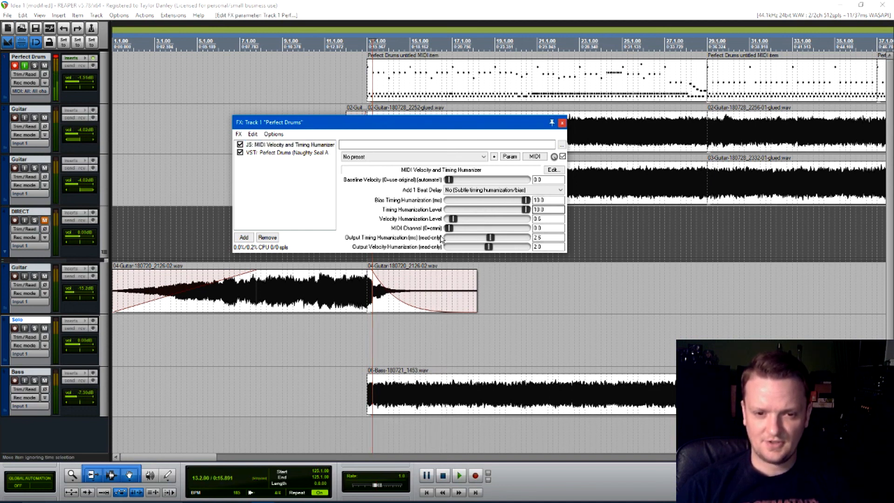
{"action": "left_click_drag", "start_coordinate": [457, 218], "coordinate": [531, 219]}
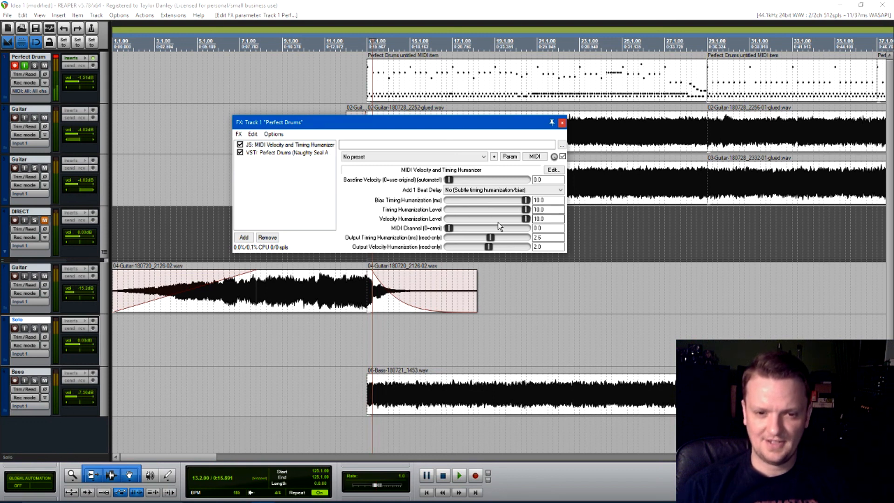
{"action": "key", "text": "space"}
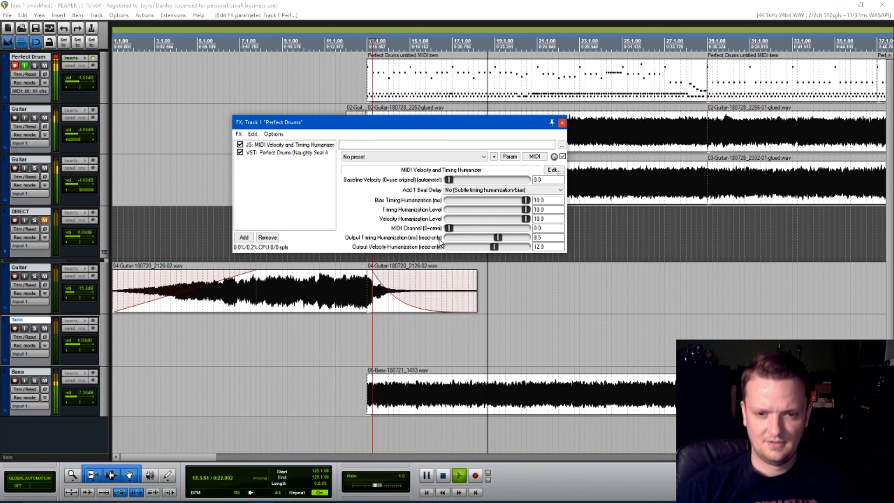
{"action": "key", "text": "space"}
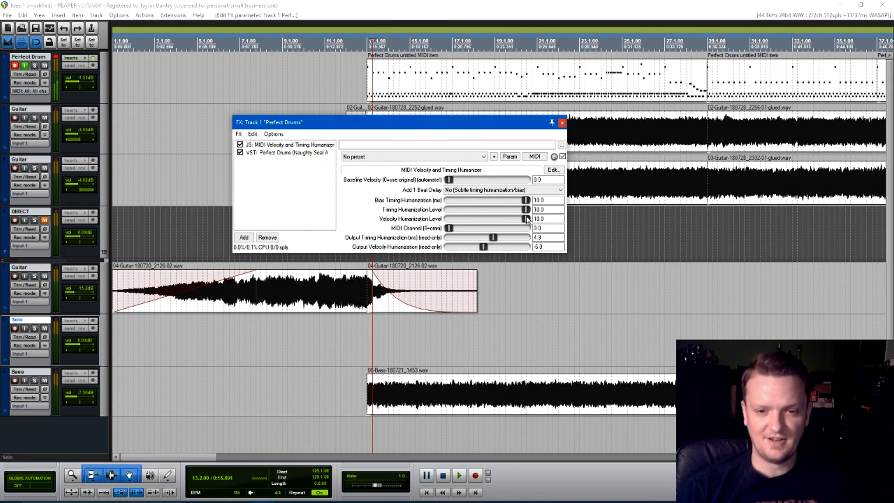
- Set the humanizer's bias timing to 6.0 ms, timing level to 3.6 and velocity level to 1.0, and place the edit cursor at 12.3.00
{"action": "left_click_drag", "start_coordinate": [526, 210], "coordinate": [483, 210]}
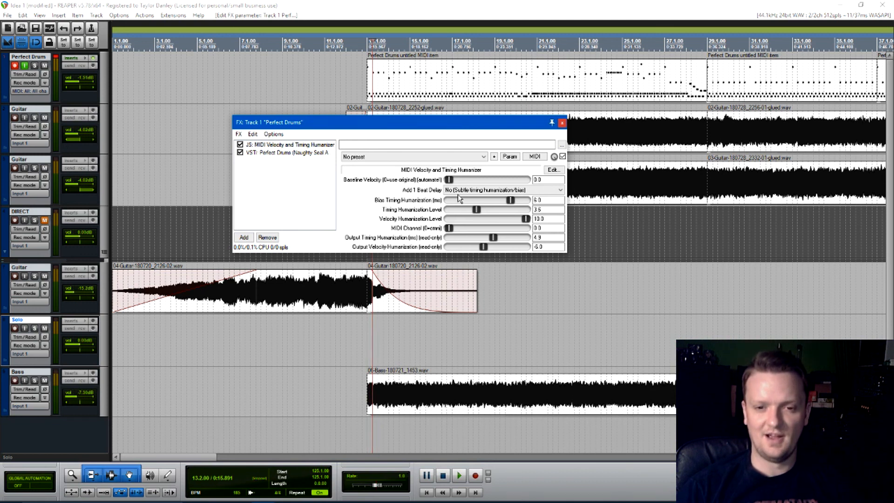
{"action": "left_click_drag", "start_coordinate": [524, 222], "coordinate": [460, 231]}
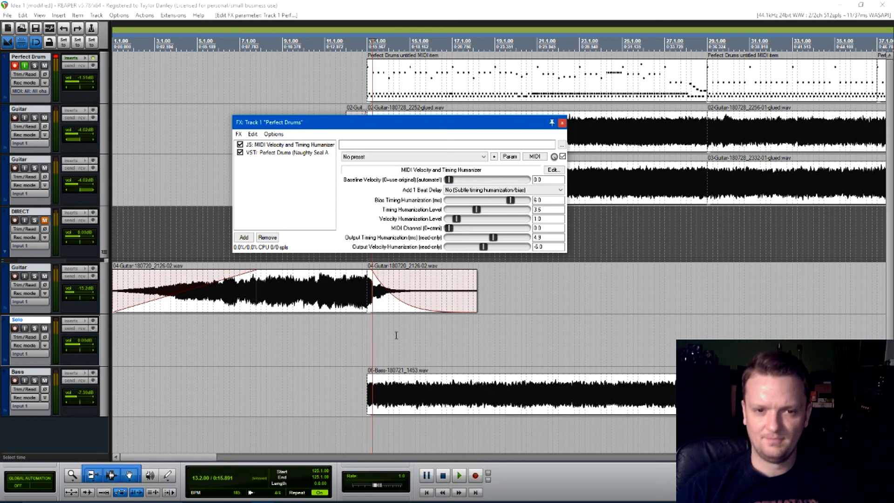
{"action": "left_click", "coordinate": [371, 335]}
{"action": "left_click", "coordinate": [495, 333]}
{"action": "left_click", "coordinate": [358, 331]}
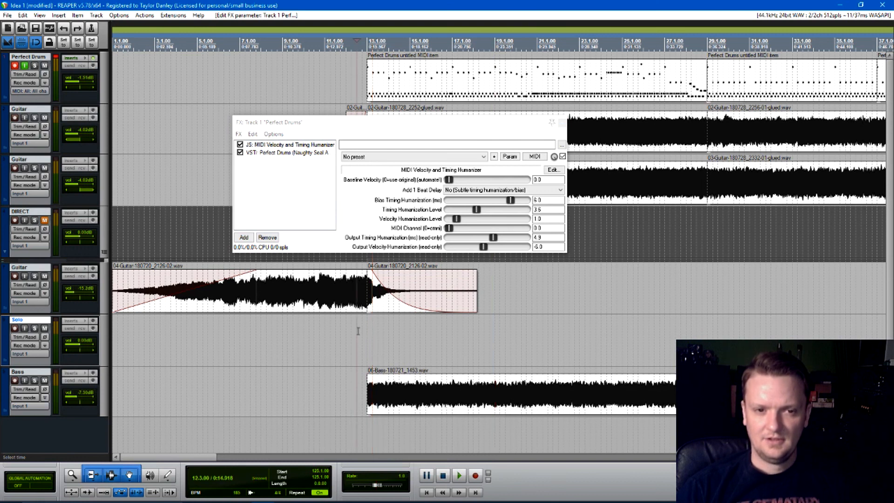